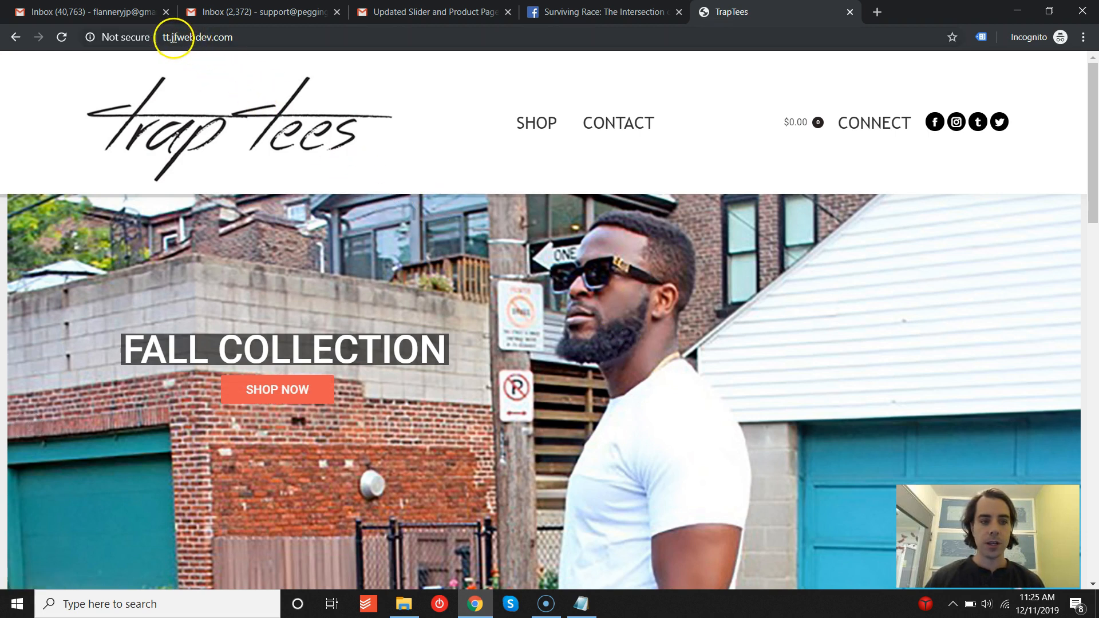
double_click(166, 37)
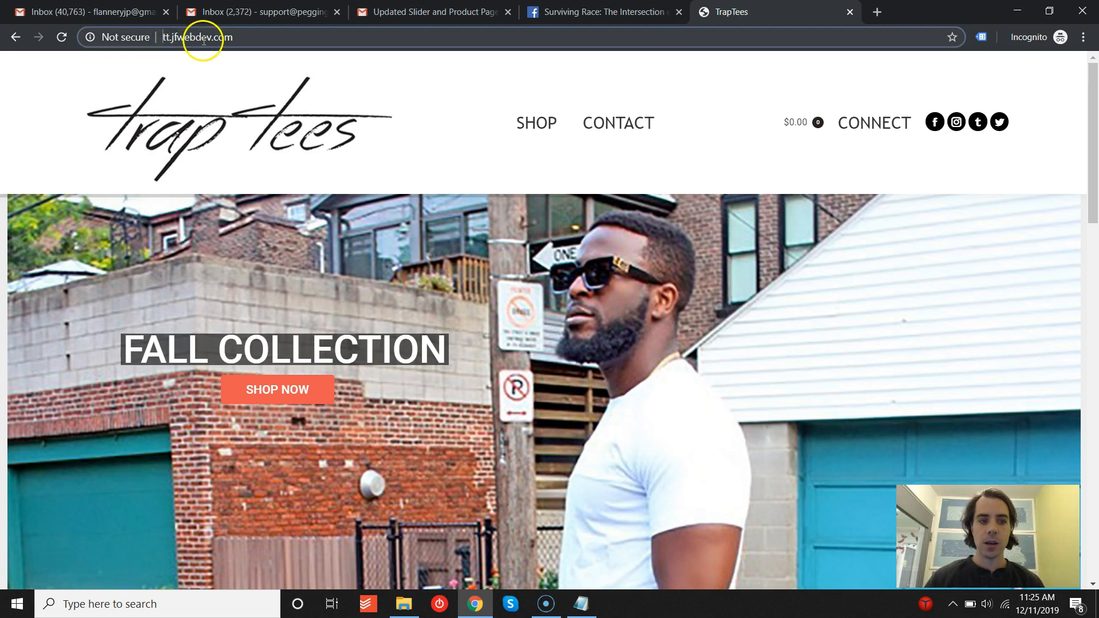
left_click_drag(209, 37, 147, 37)
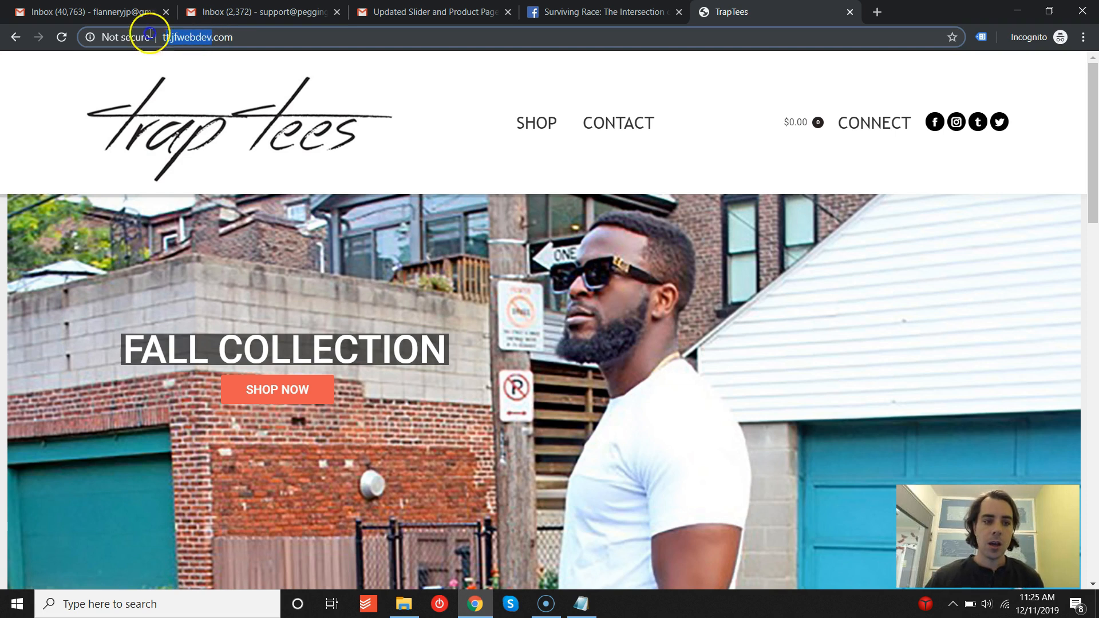
type("traptee")
type("s")
key("Return")
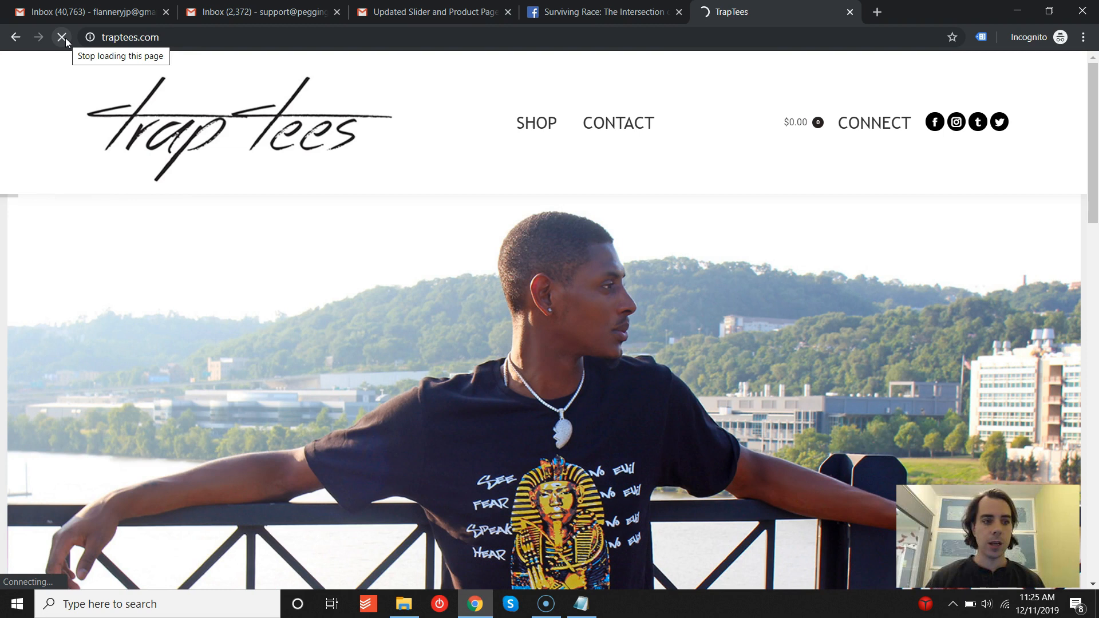
left_click(61, 44)
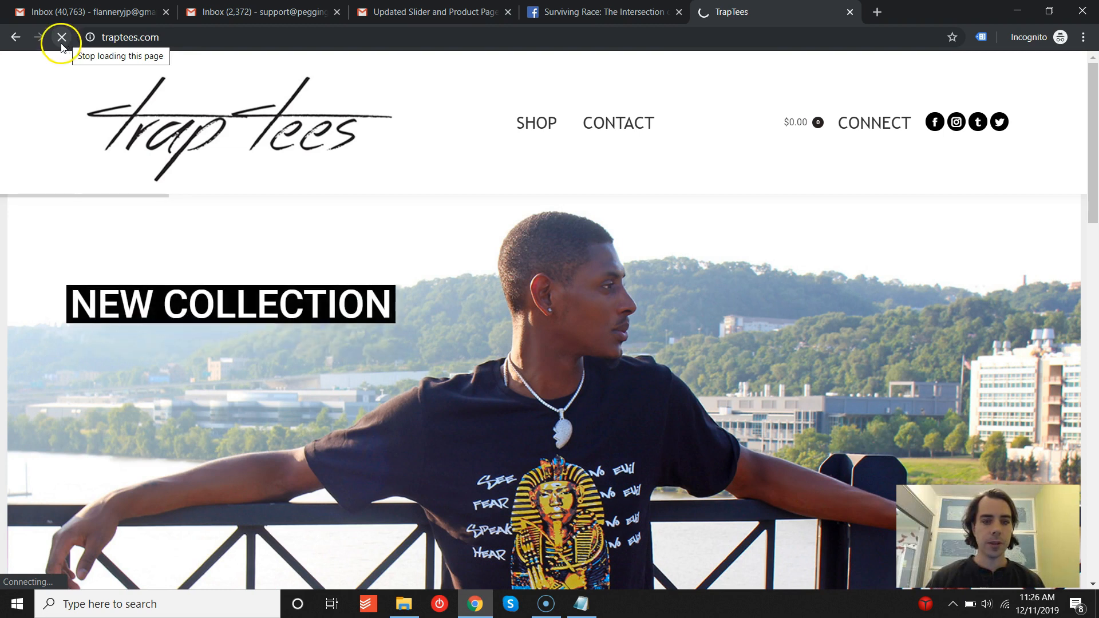
- Go to the site's wp-admin address on tt.jfwebdev.com
left_click(253, 36)
left_click(277, 35)
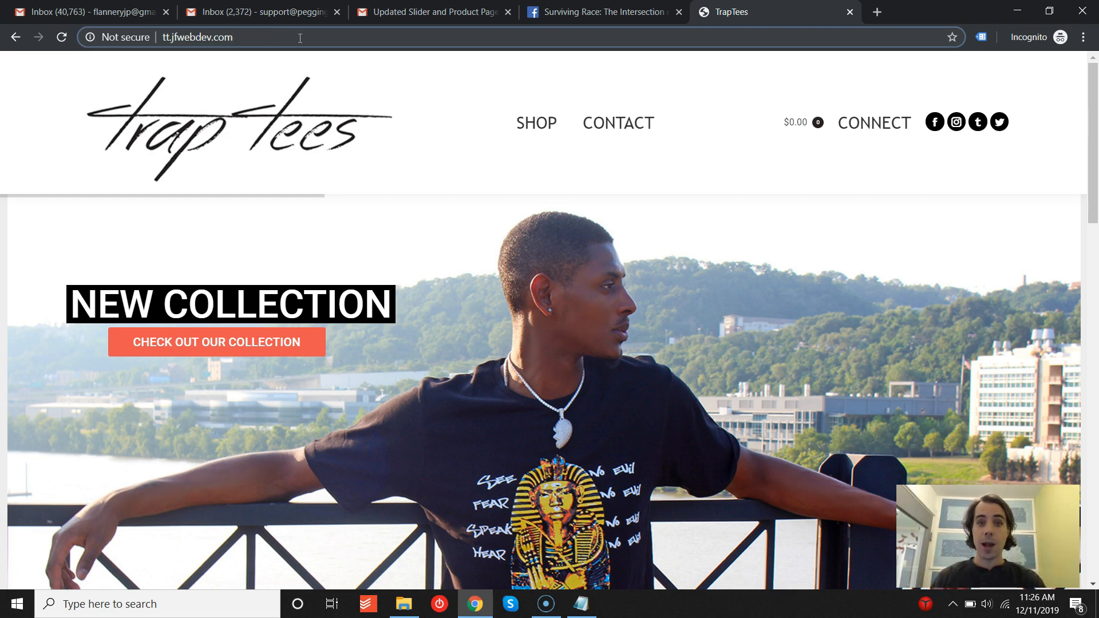
type("/")
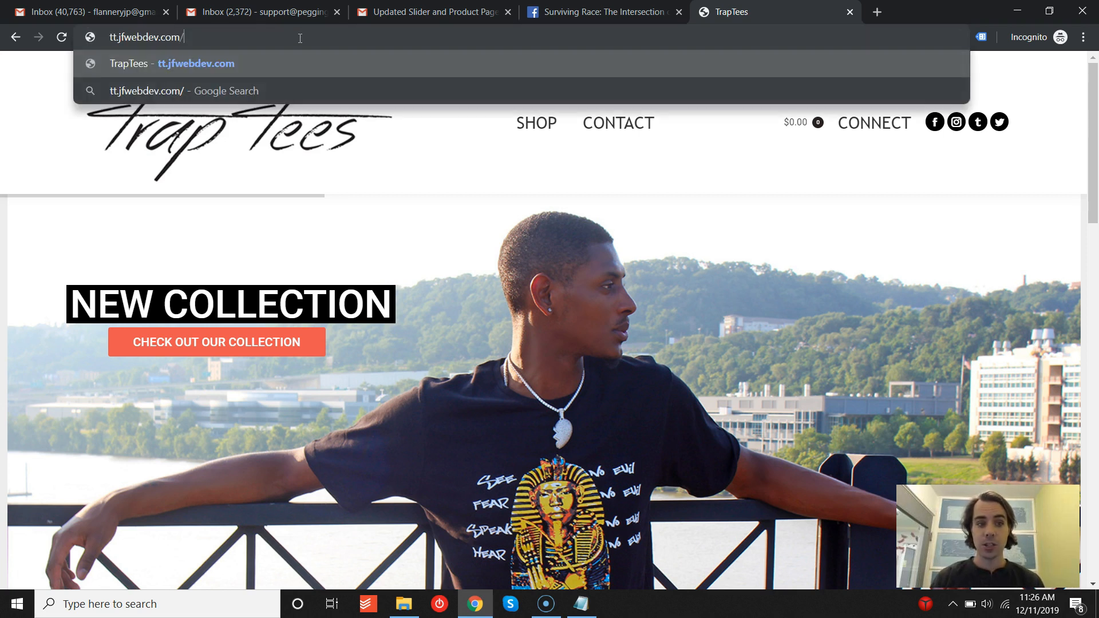
type("wp-admin")
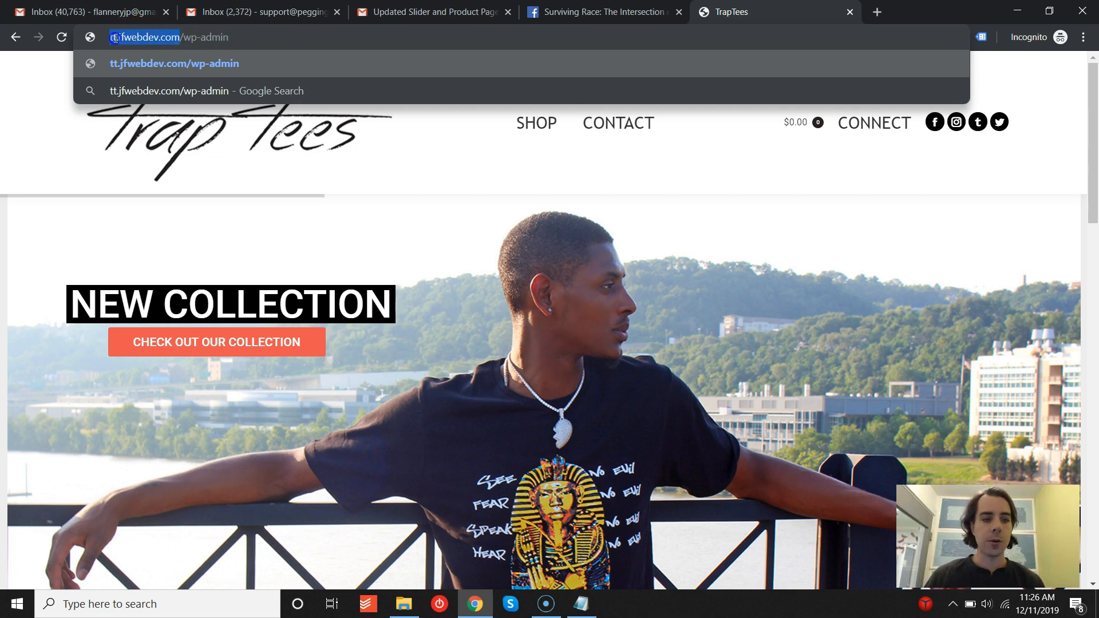
left_click(238, 36)
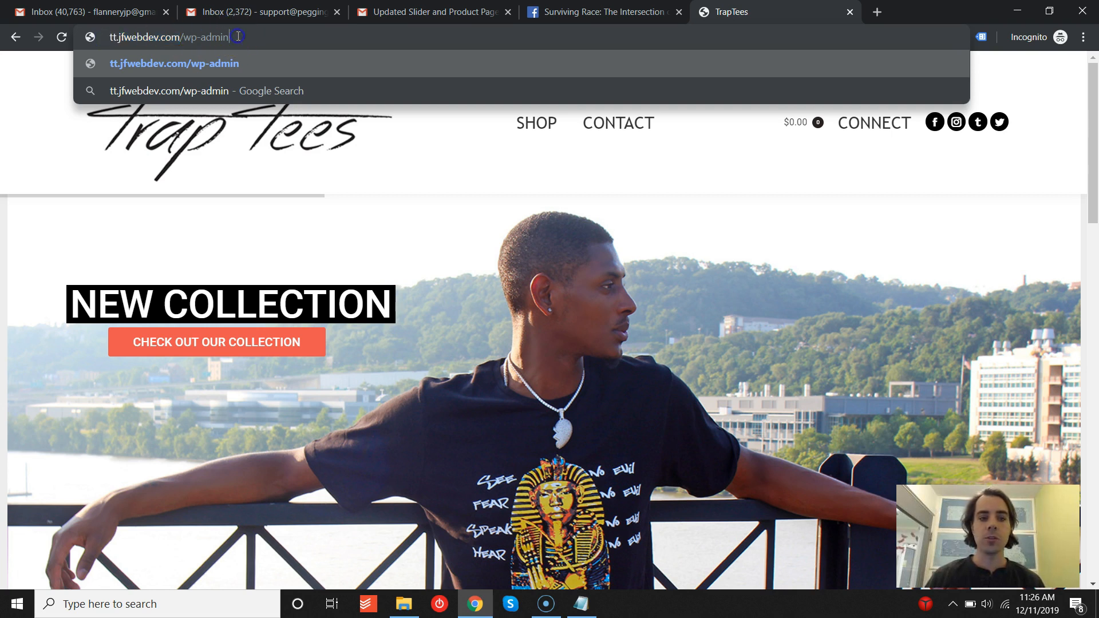
key("Return")
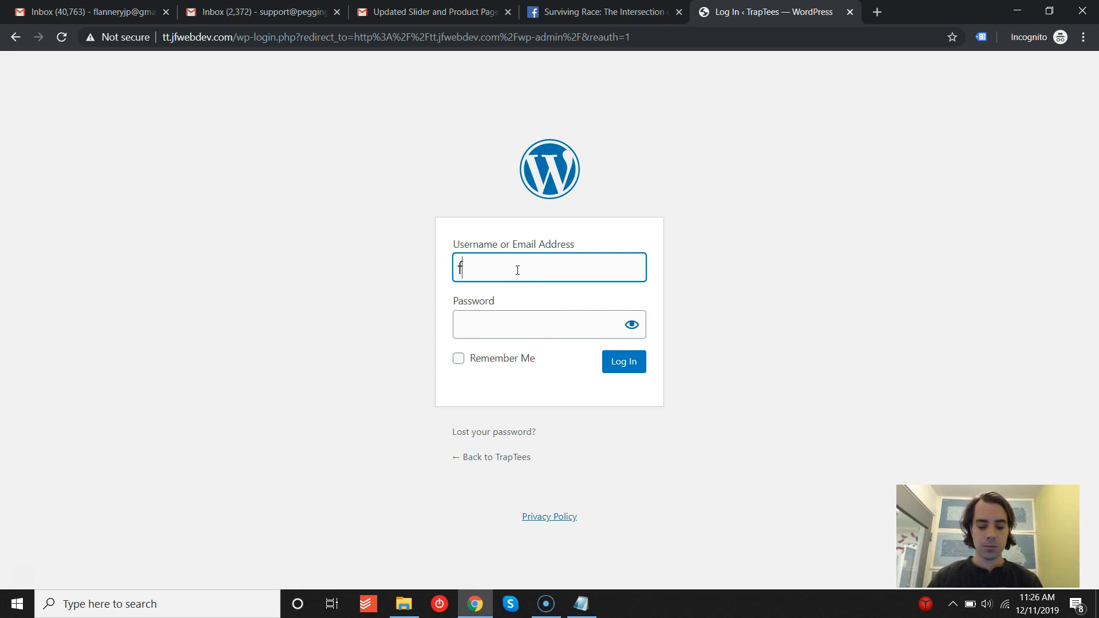
- Log in with the admin username and password, and confirm the administration email as correct
key("Tab")
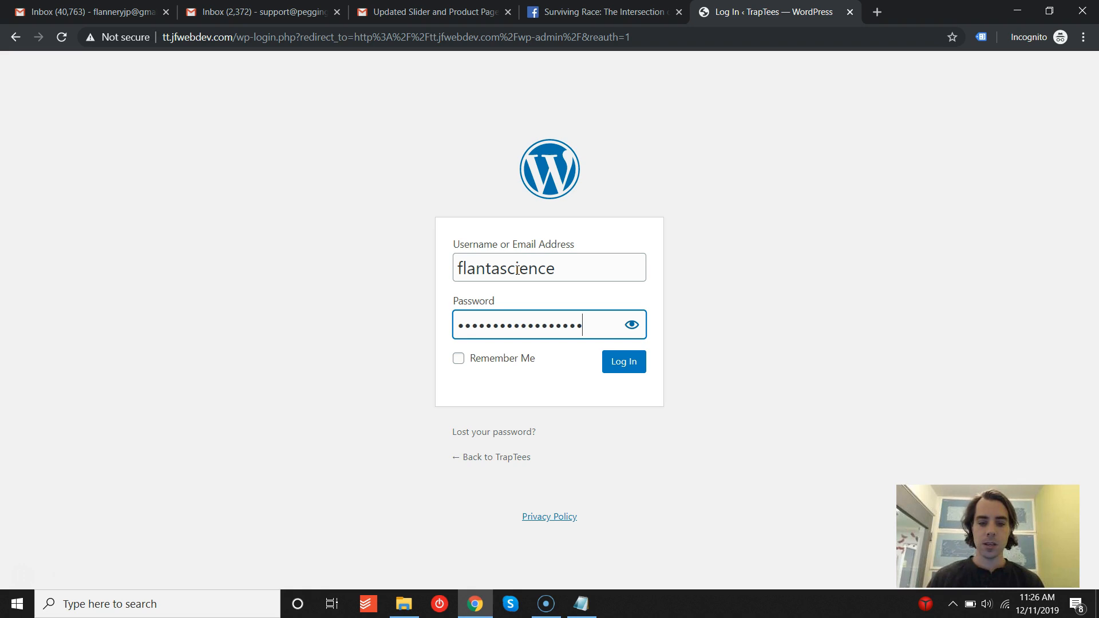
left_click(623, 367)
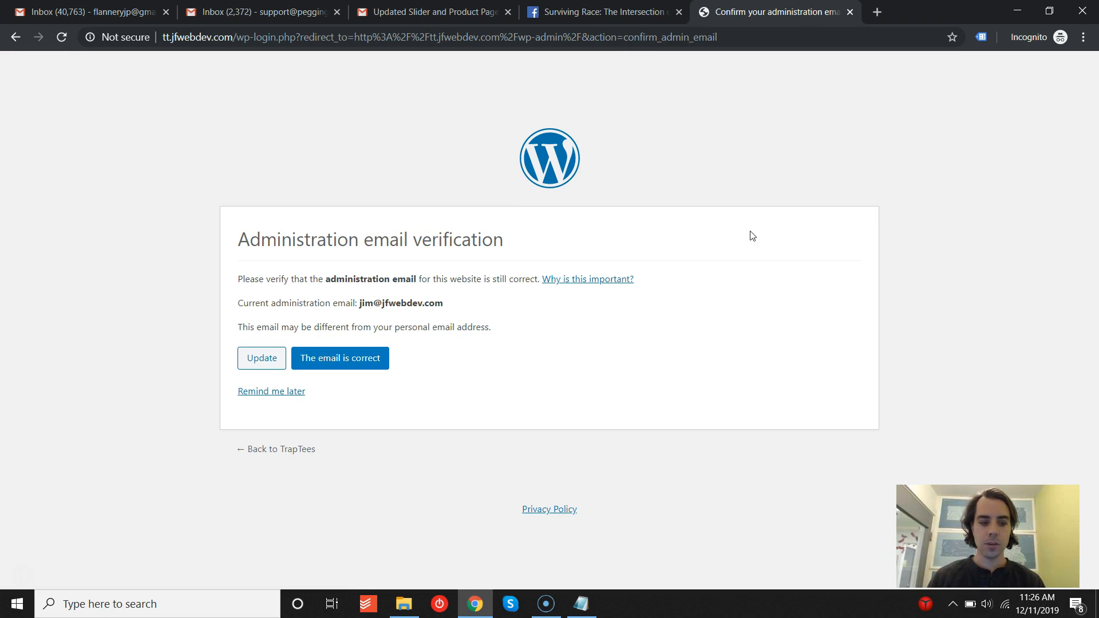
left_click(351, 361)
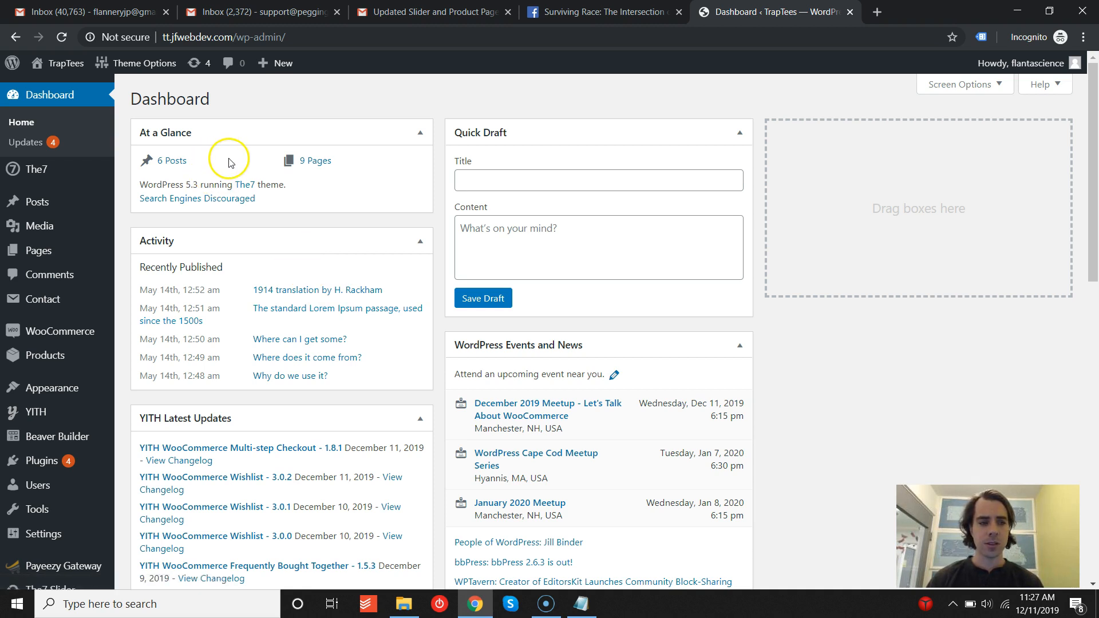
- Open the list of all pages and look through them
mouse_move(64, 62)
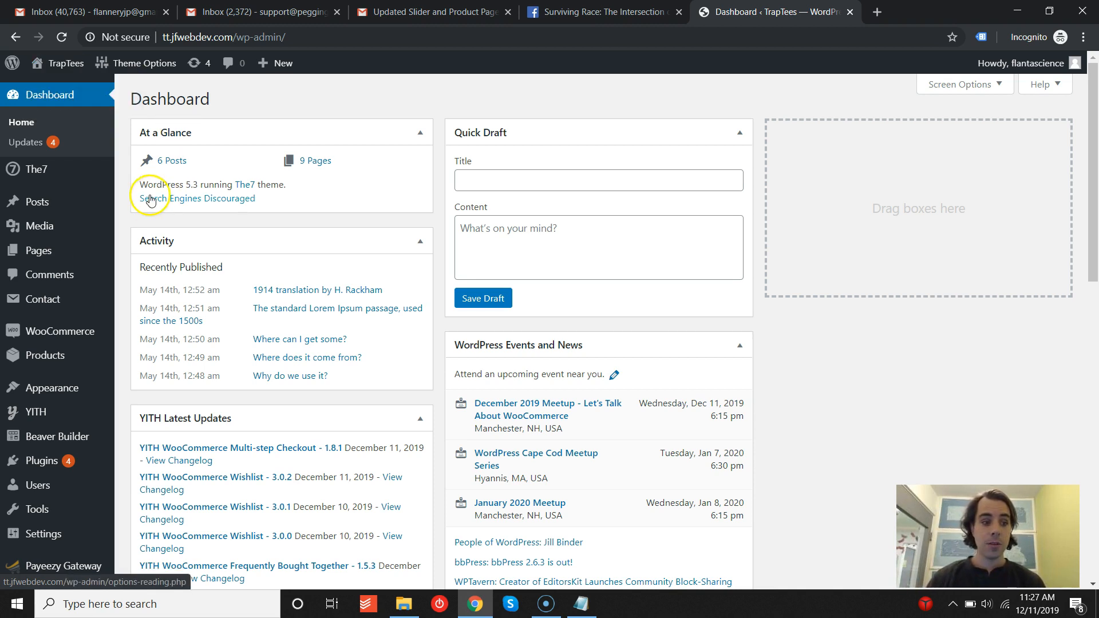
mouse_move(37, 250)
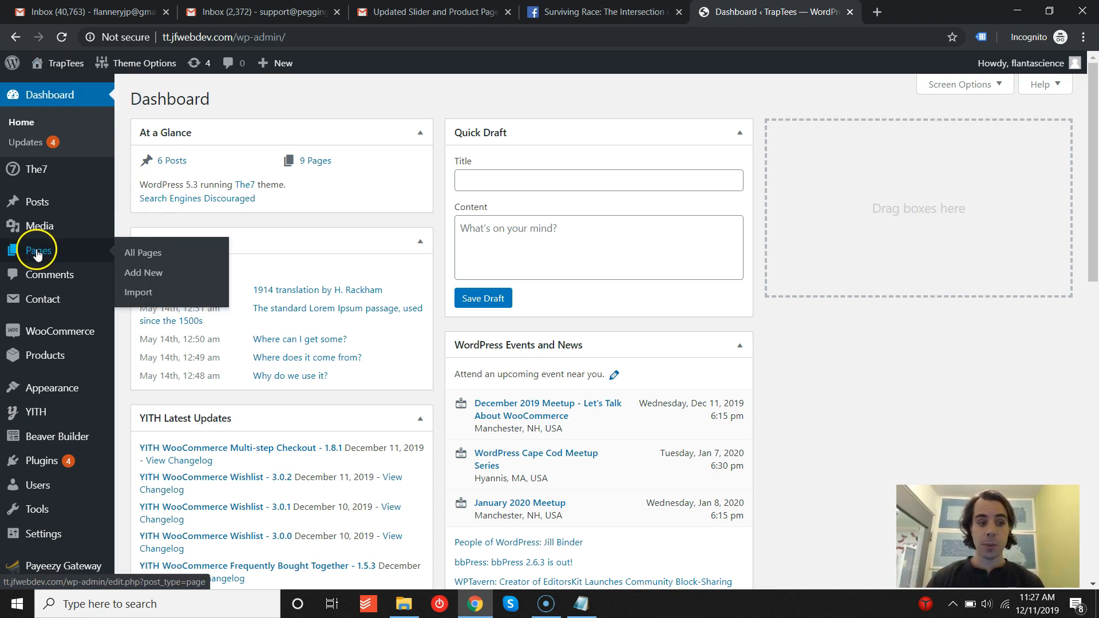
left_click(136, 255)
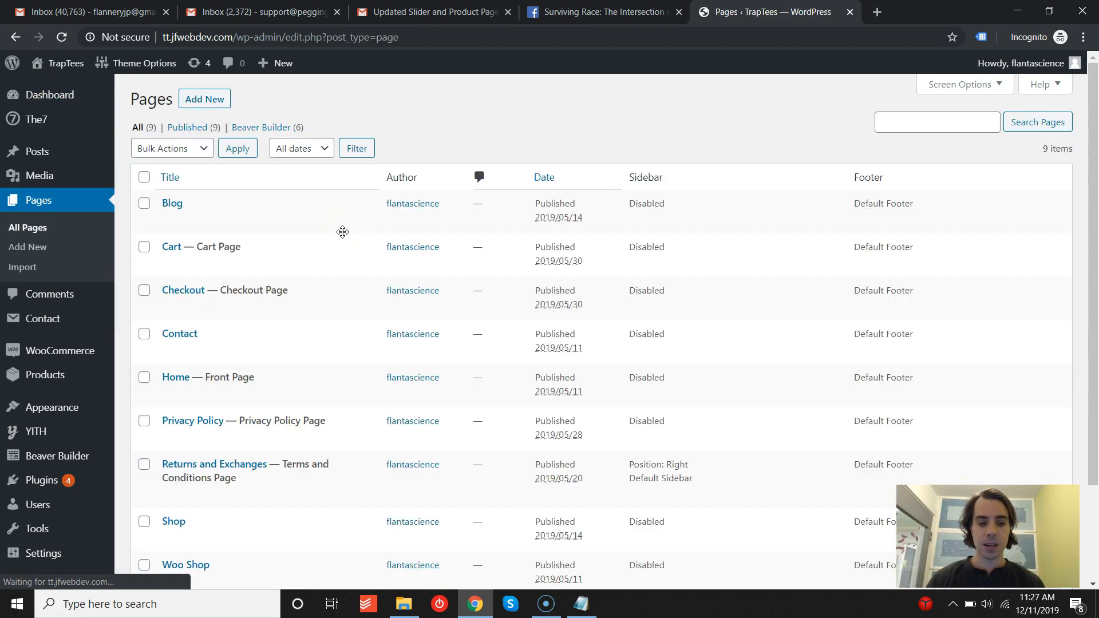
scroll(298, 235, "down", 3)
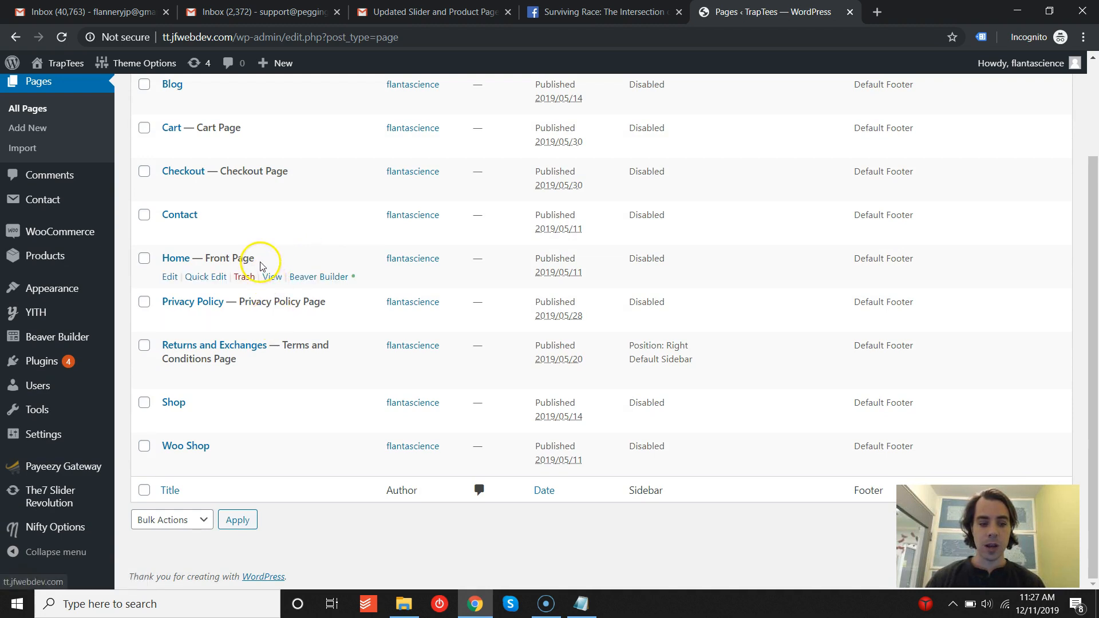
scroll(258, 405, "up", 3)
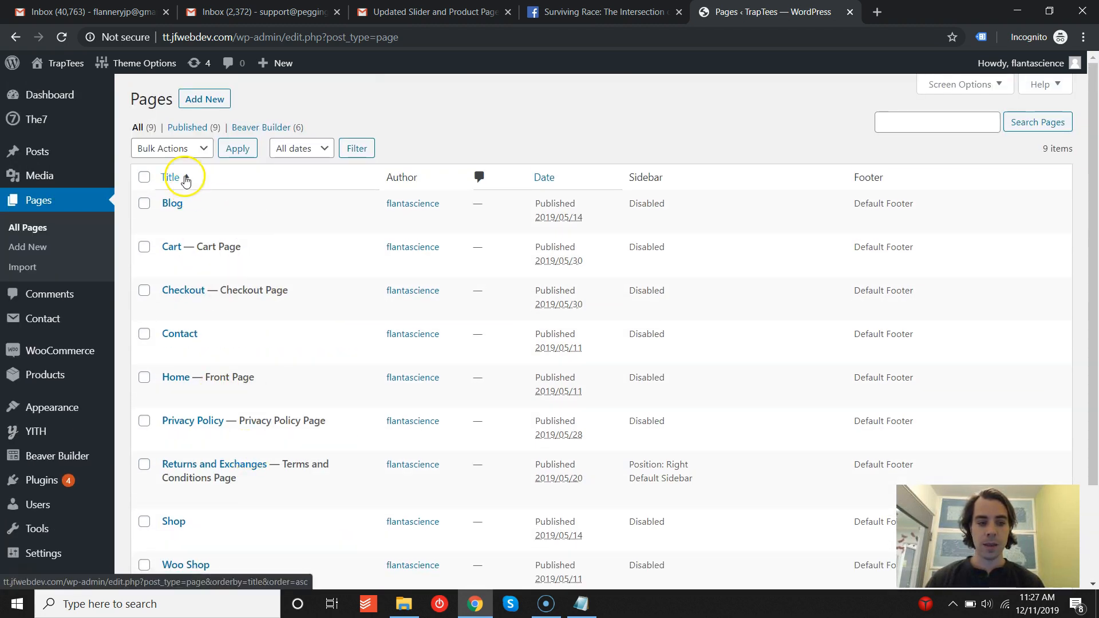
- Open the site's home page and launch Beaver Builder on it
left_click(59, 86)
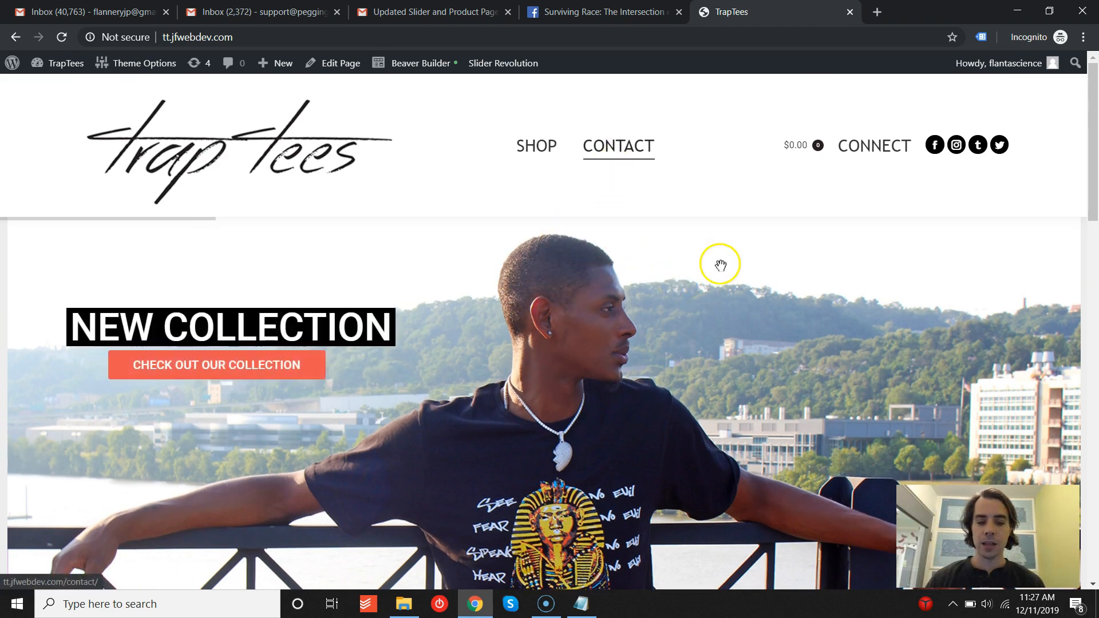
scroll(716, 277, "down", 15)
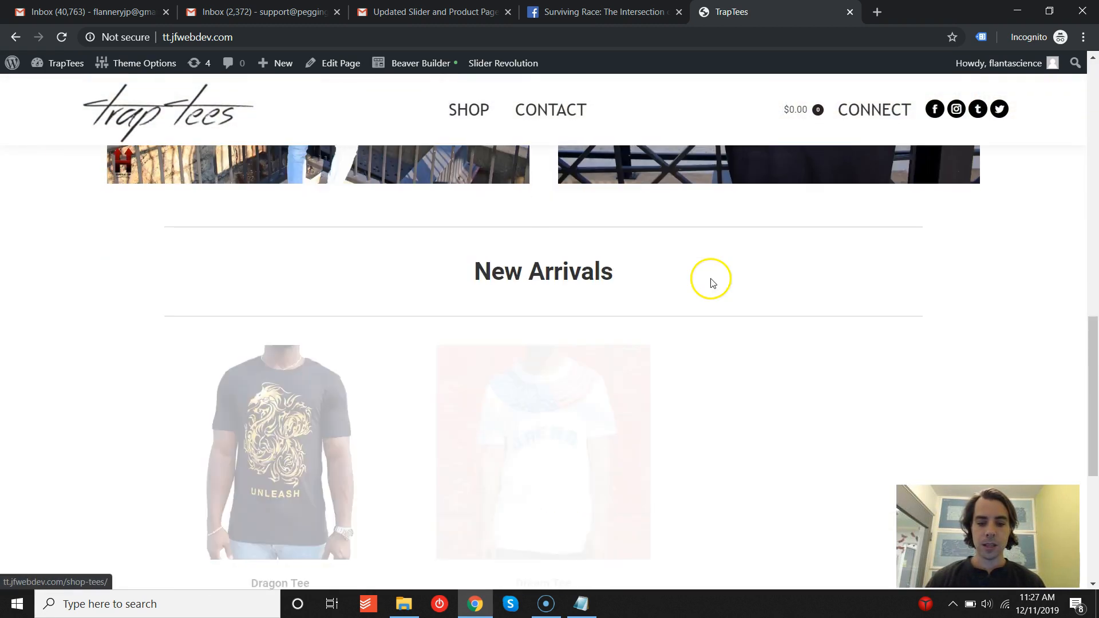
scroll(351, 331, "down", 4)
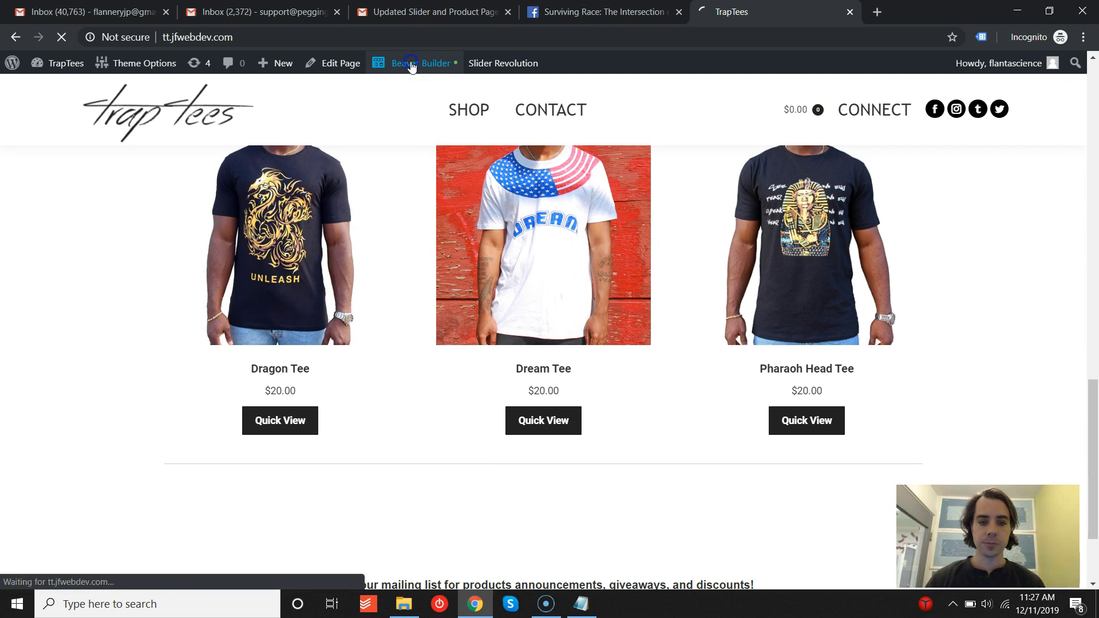
scroll(128, 327, "up", 3)
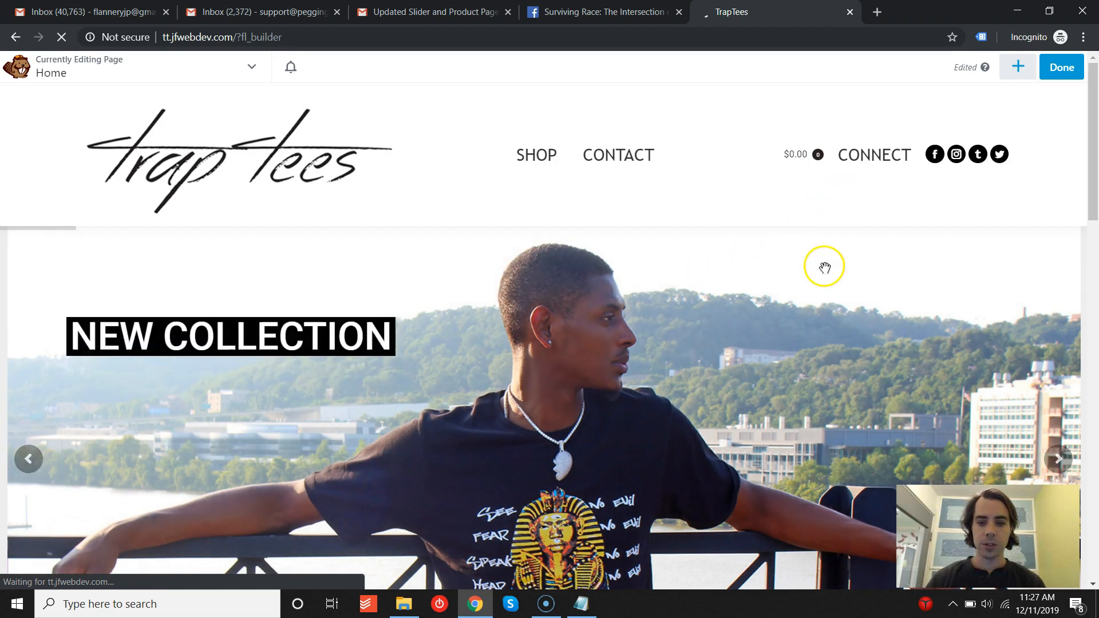
- Scroll through the home page layout in the builder to examine its rows and the New Arrivals section
scroll(756, 361, "down", 5)
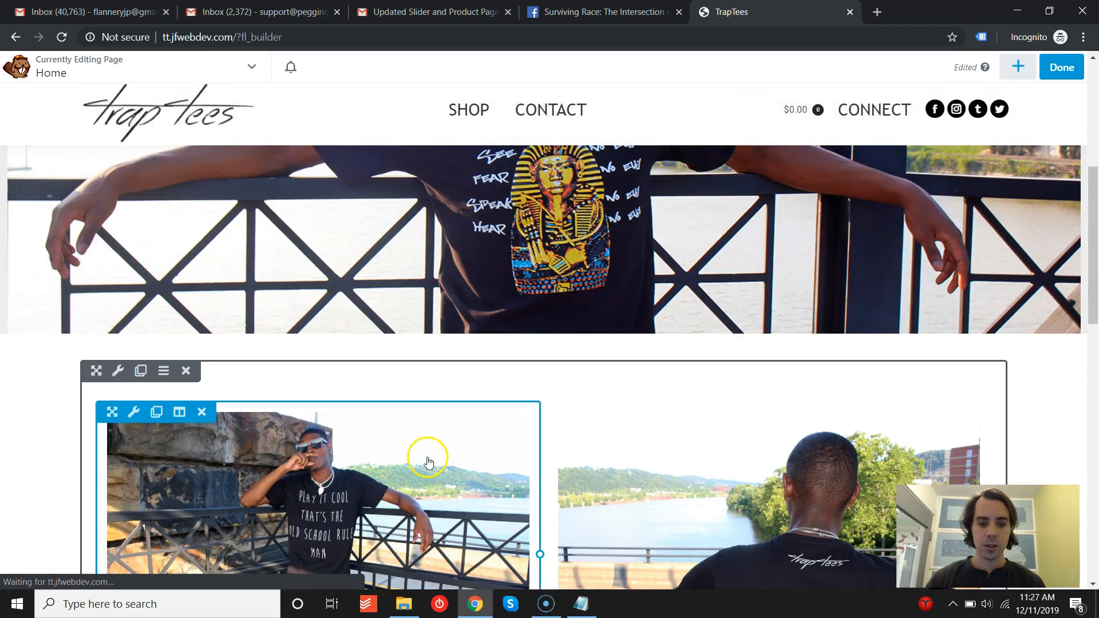
scroll(521, 436, "up", 5)
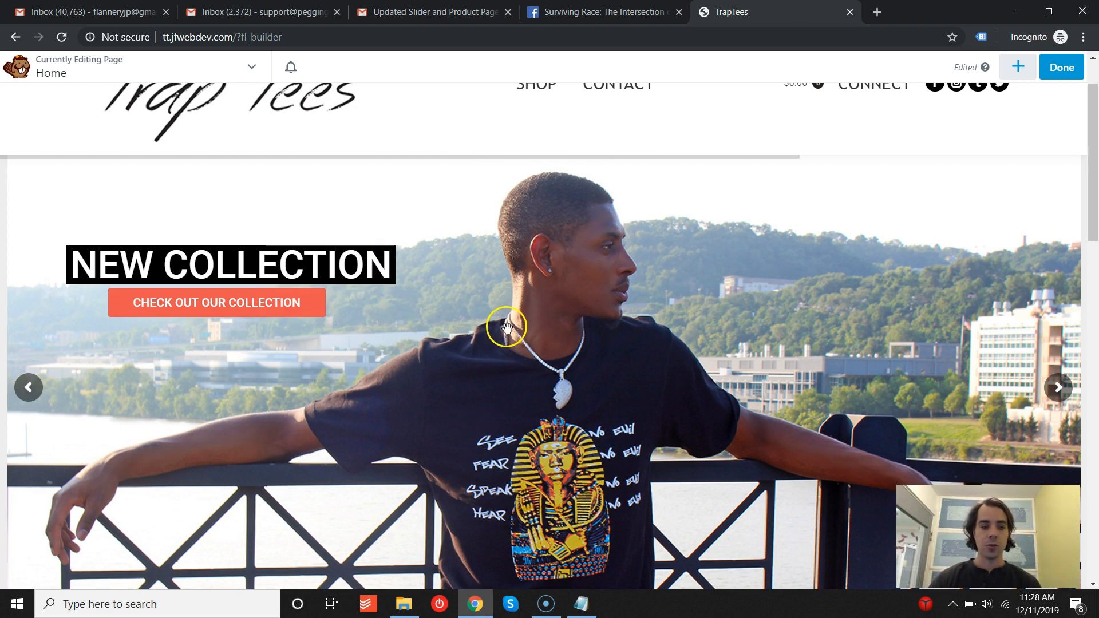
scroll(506, 328, "down", 4)
scroll(506, 328, "down", 5)
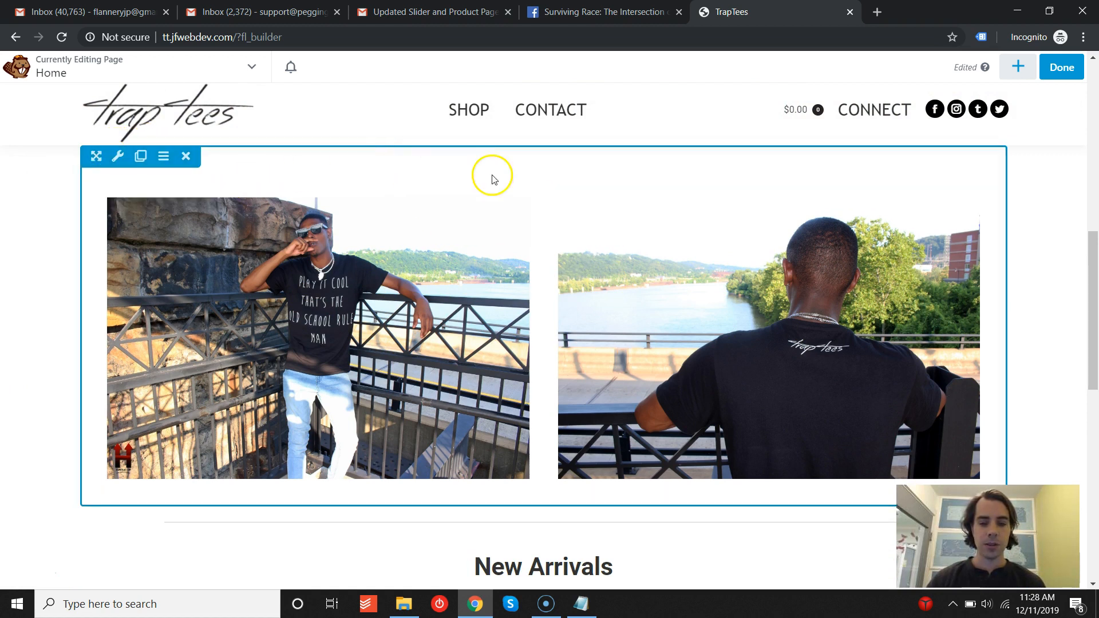
scroll(265, 257, "down", 4)
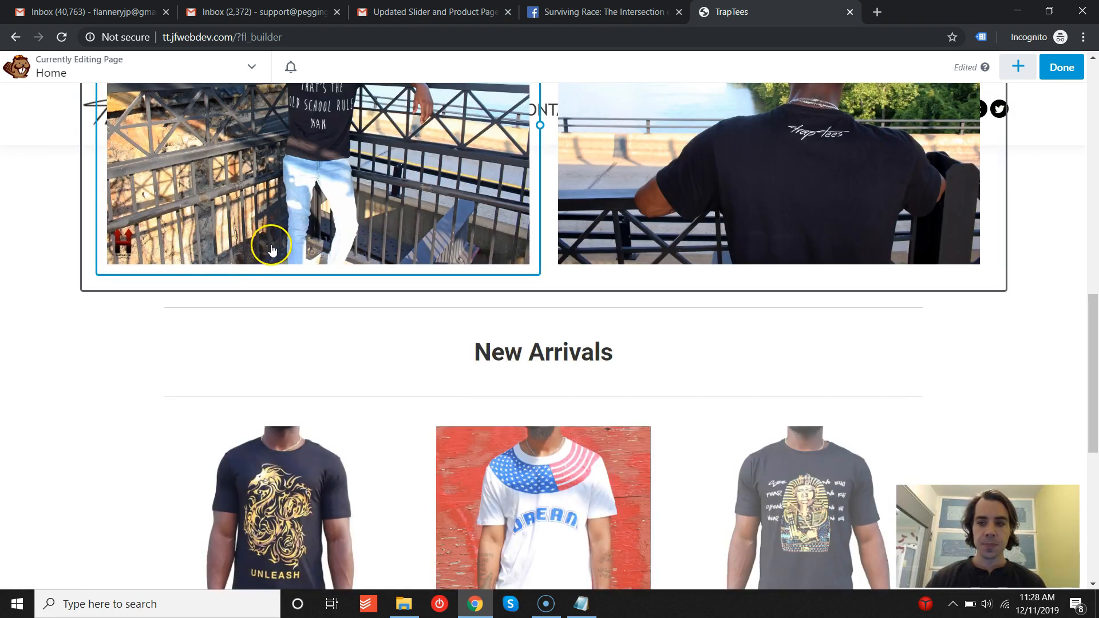
scroll(393, 215, "down", 3)
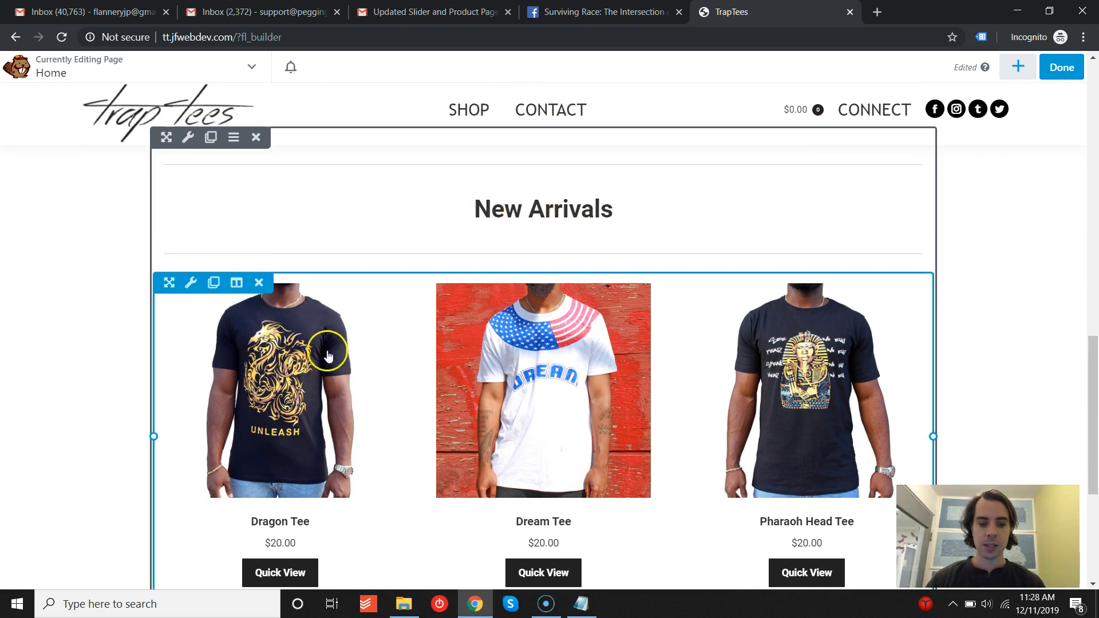
scroll(633, 382, "down", 3)
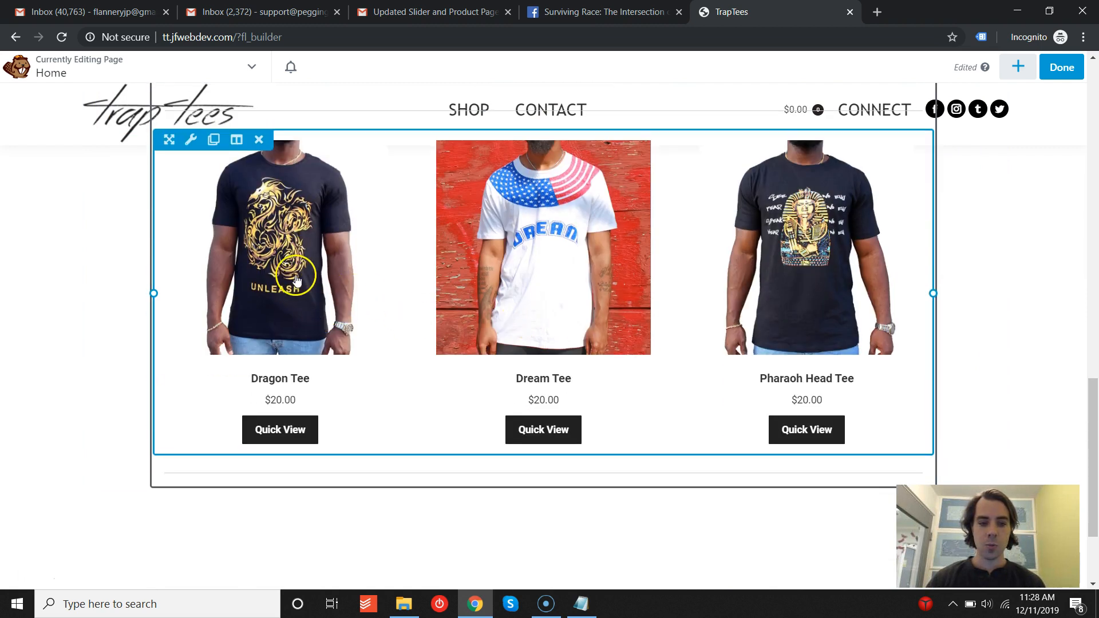
scroll(296, 309, "up", 2)
scroll(524, 322, "up", 1)
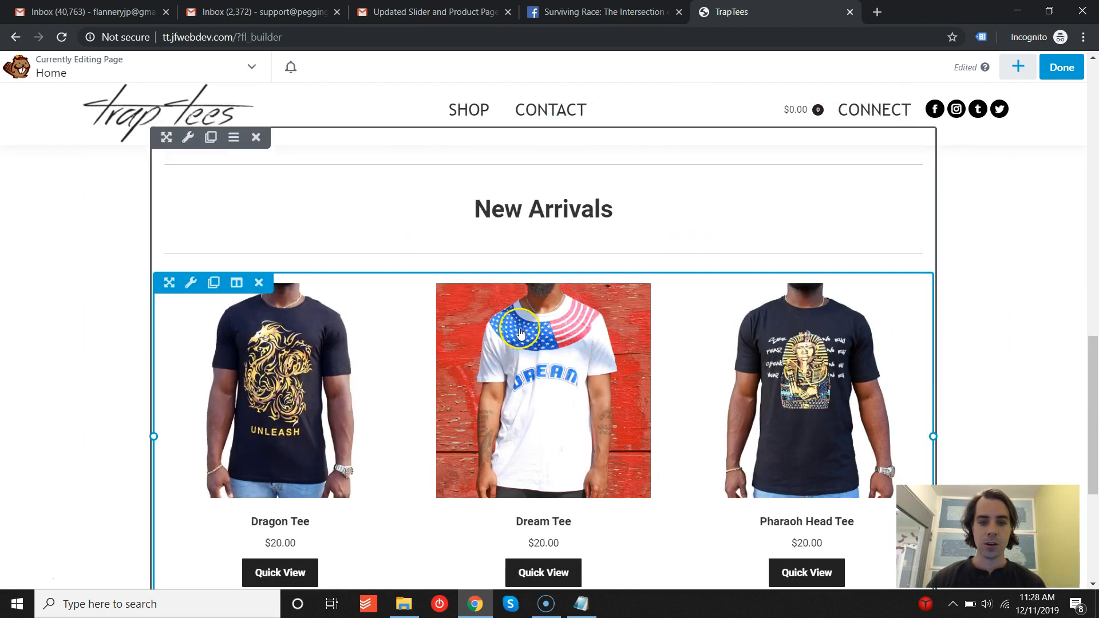
left_click(1018, 69)
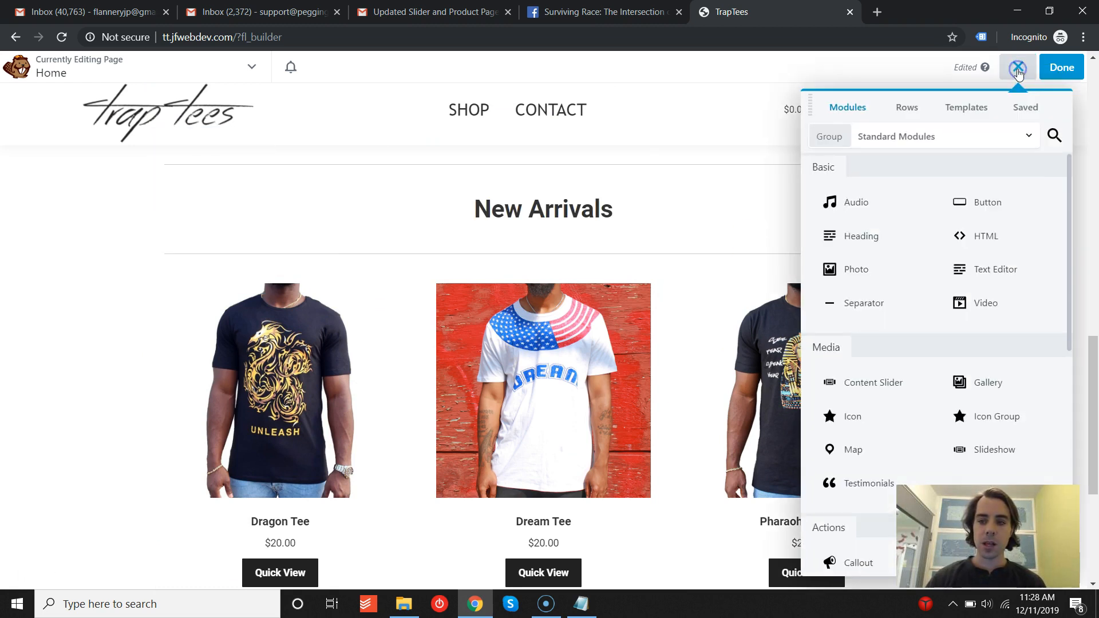
left_click(909, 108)
left_click(848, 106)
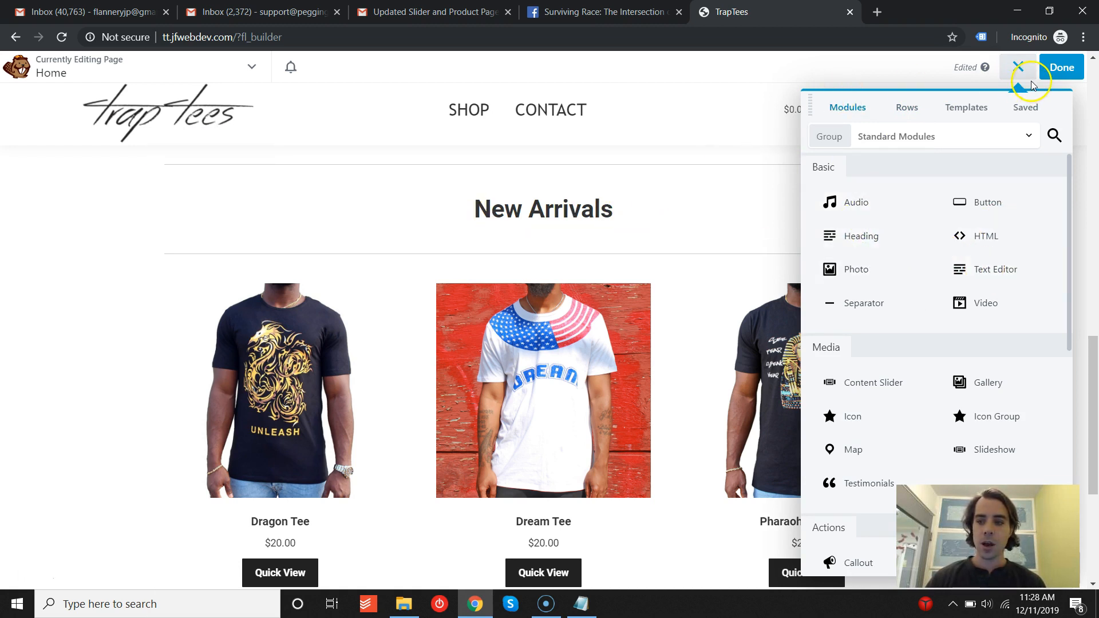
- Open the New Arrivals heading module's settings and reposition the settings window
left_click(537, 215)
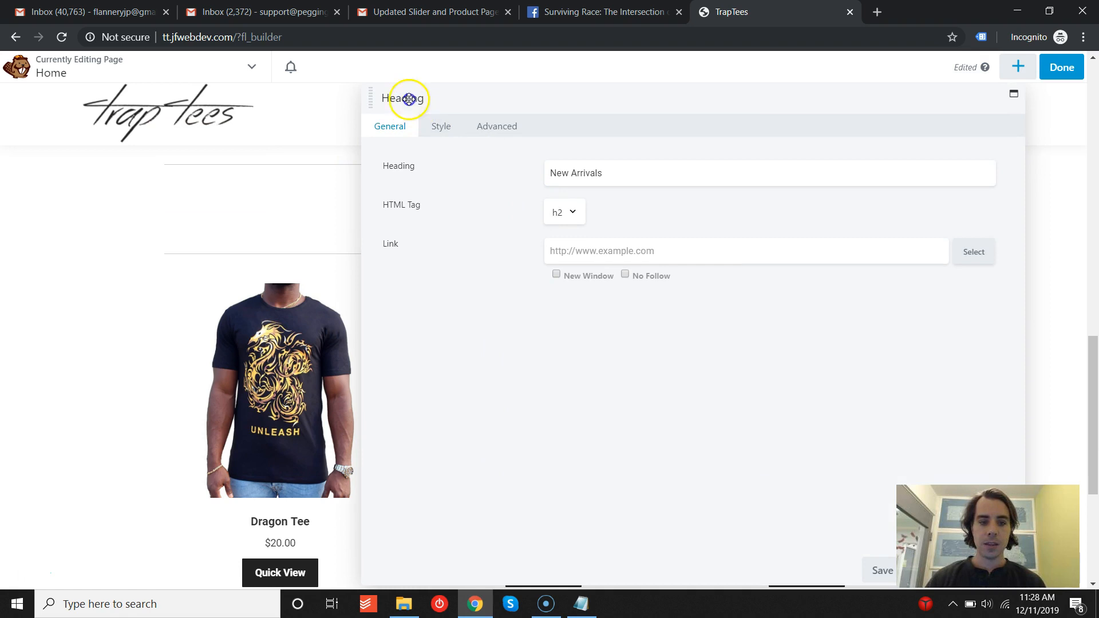
left_click_drag(427, 102, 363, 98)
left_click_drag(298, 88, 416, 160)
left_click_drag(531, 173, 433, 126)
left_click(513, 190)
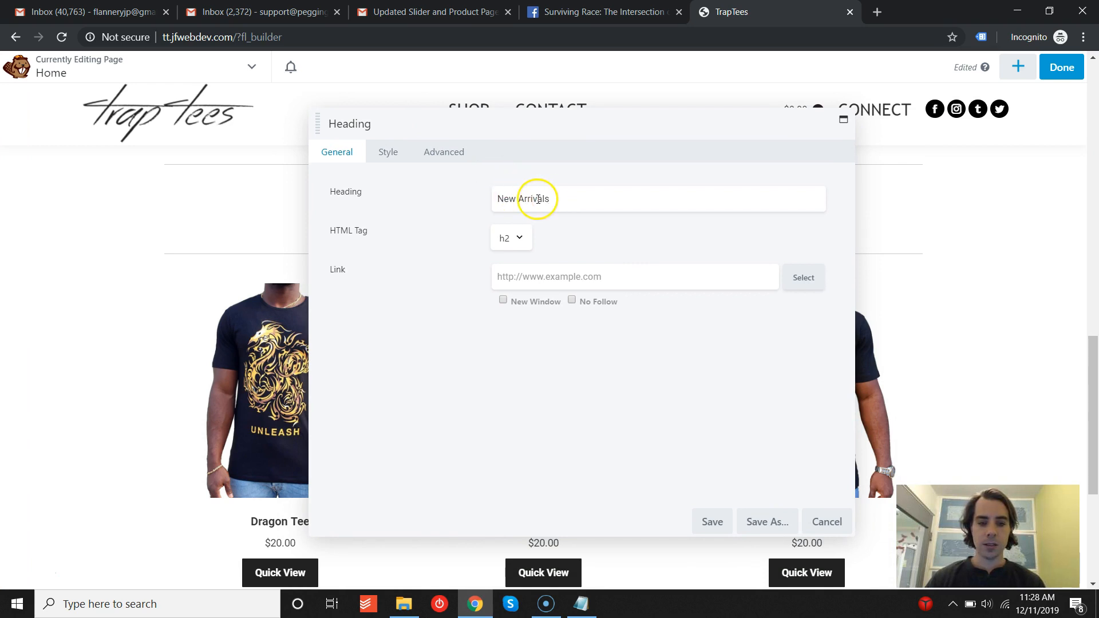
left_click(514, 198)
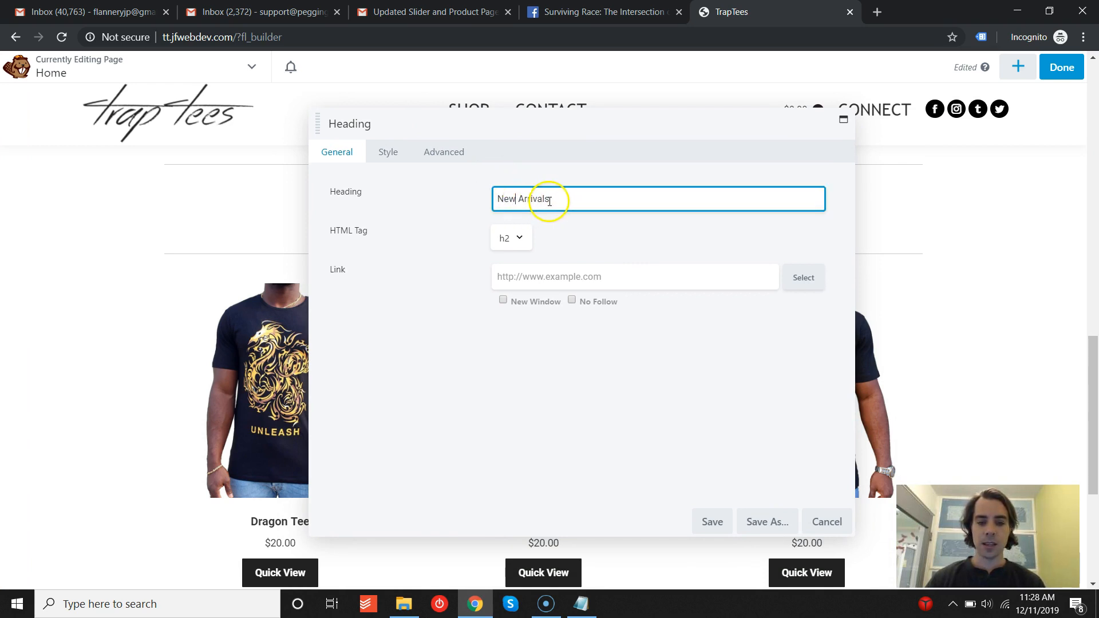
- Inspect the heading's Style typography settings for the responsive device sizes, then cancel the dialog and exit responsive editing
left_click(387, 152)
left_click(504, 234)
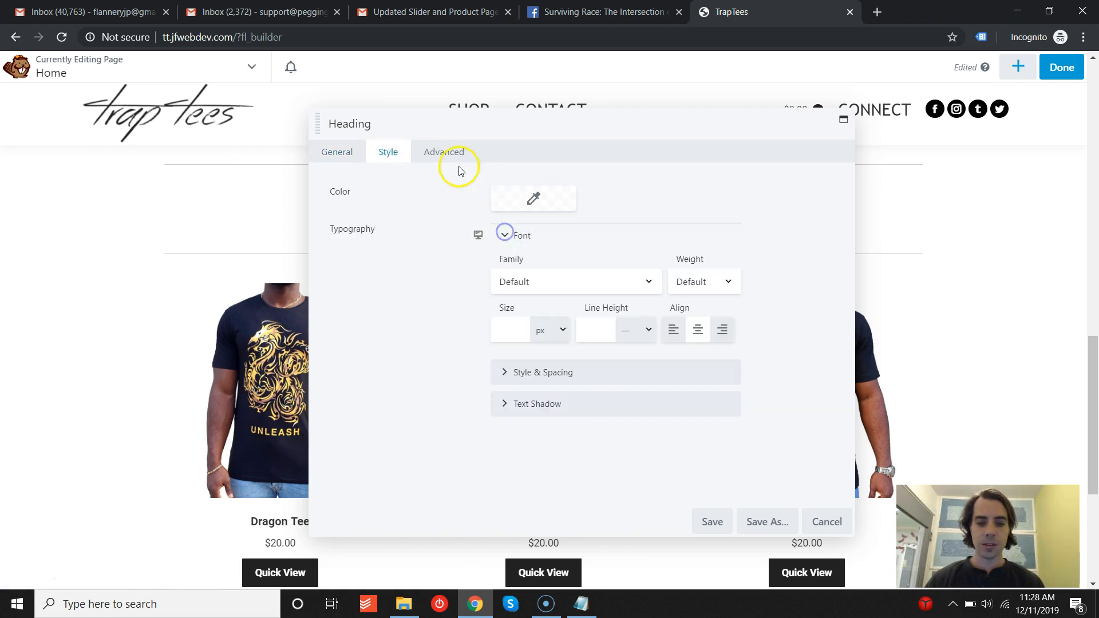
left_click(478, 238)
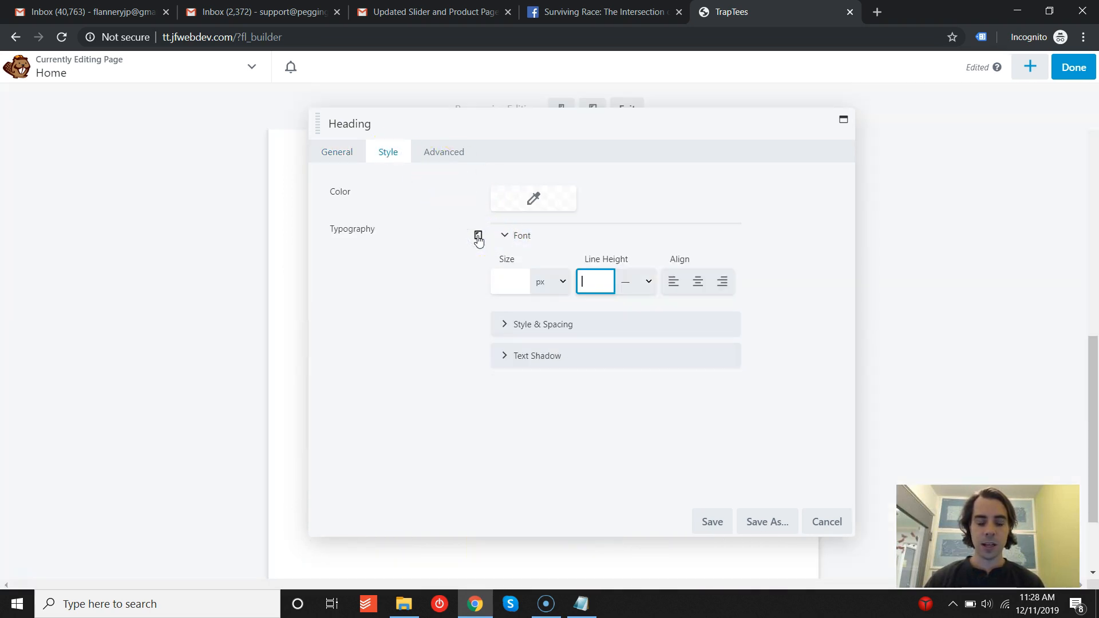
left_click(479, 238)
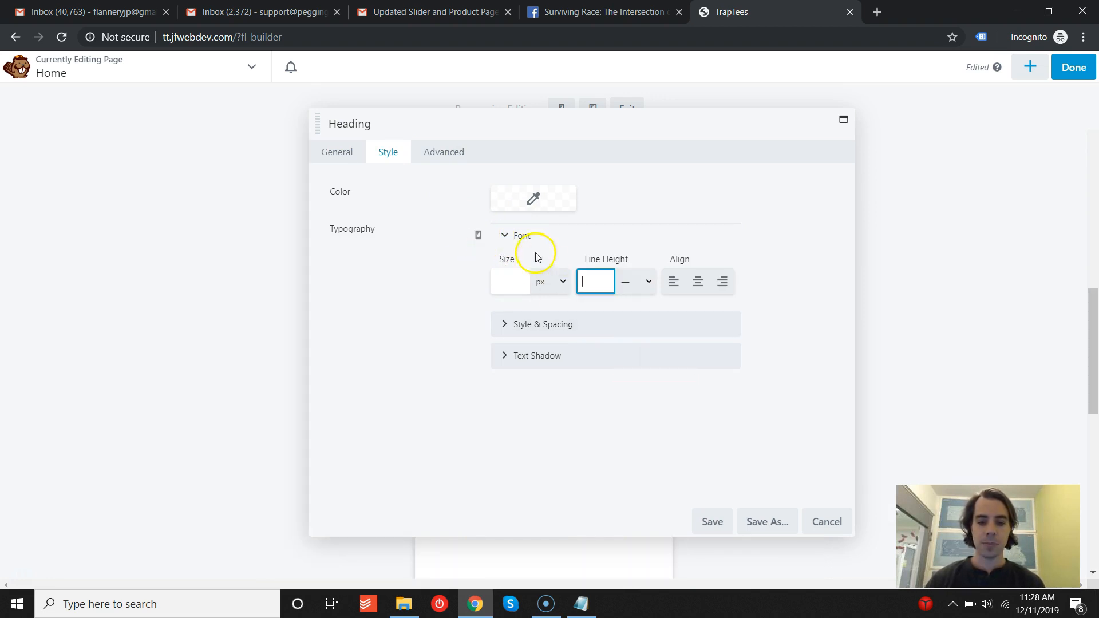
left_click(346, 157)
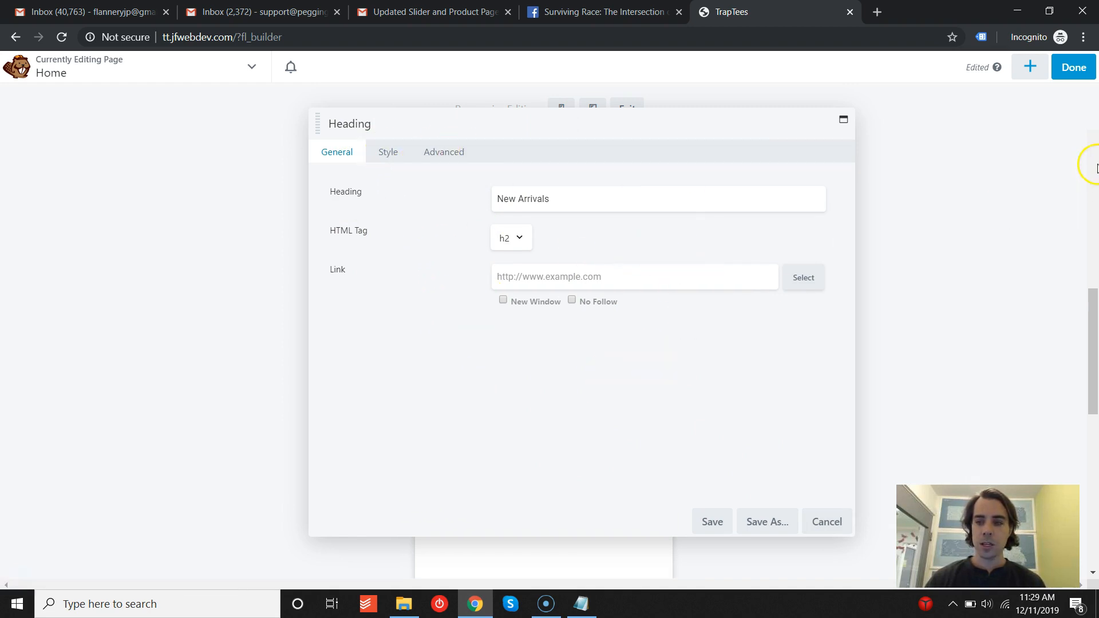
left_click(828, 521)
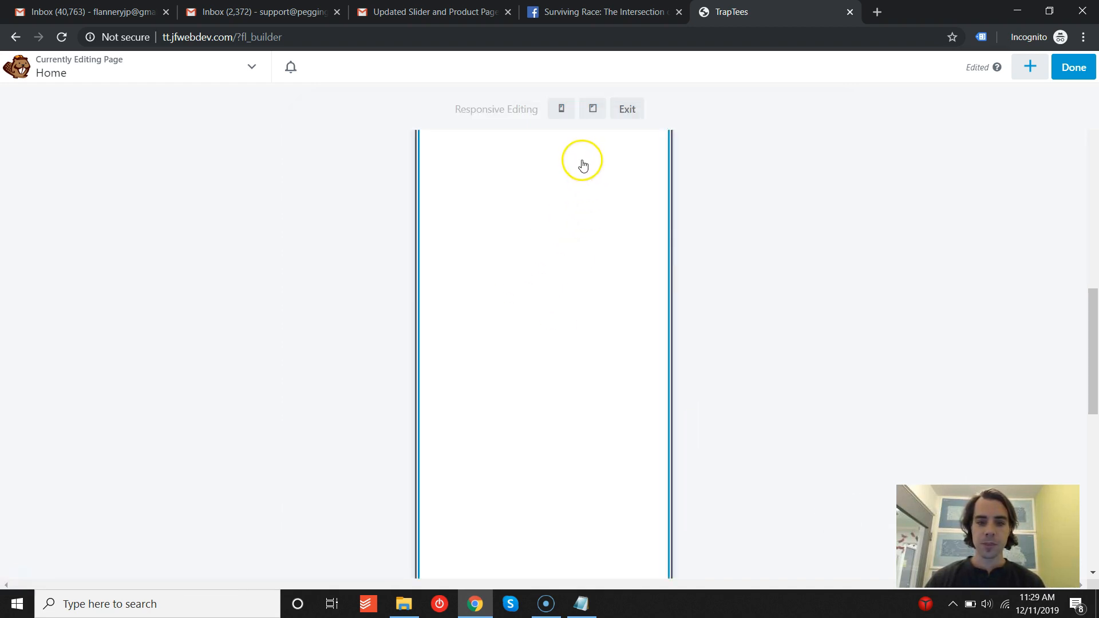
left_click(628, 109)
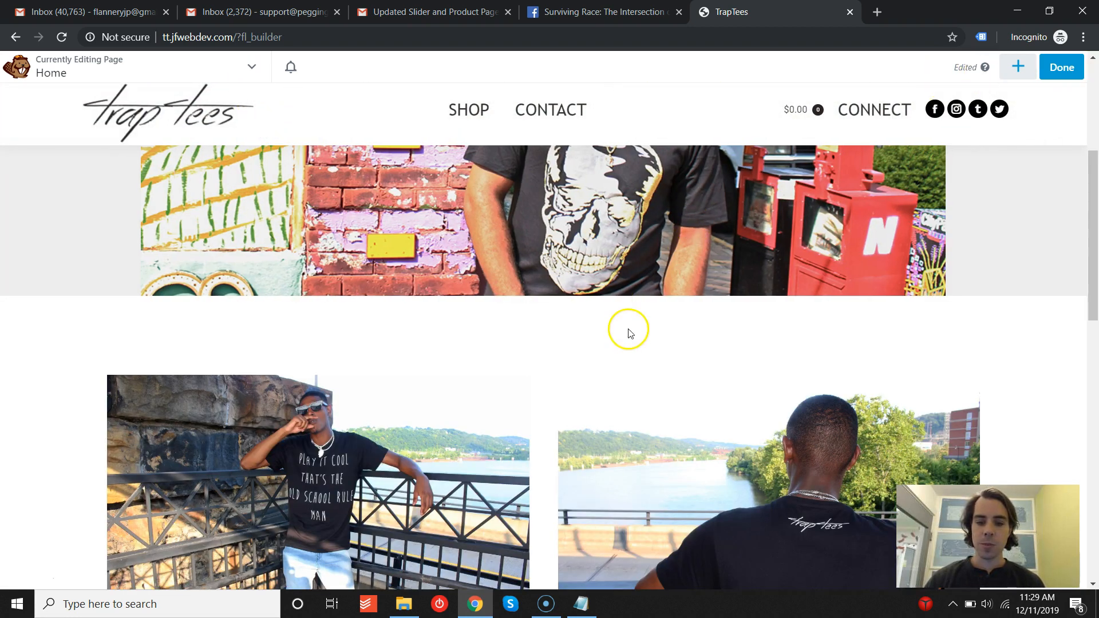
- Scroll back to the New Arrivals heading, open its settings and cancel them
scroll(630, 331, "up", 3)
scroll(474, 319, "down", 10)
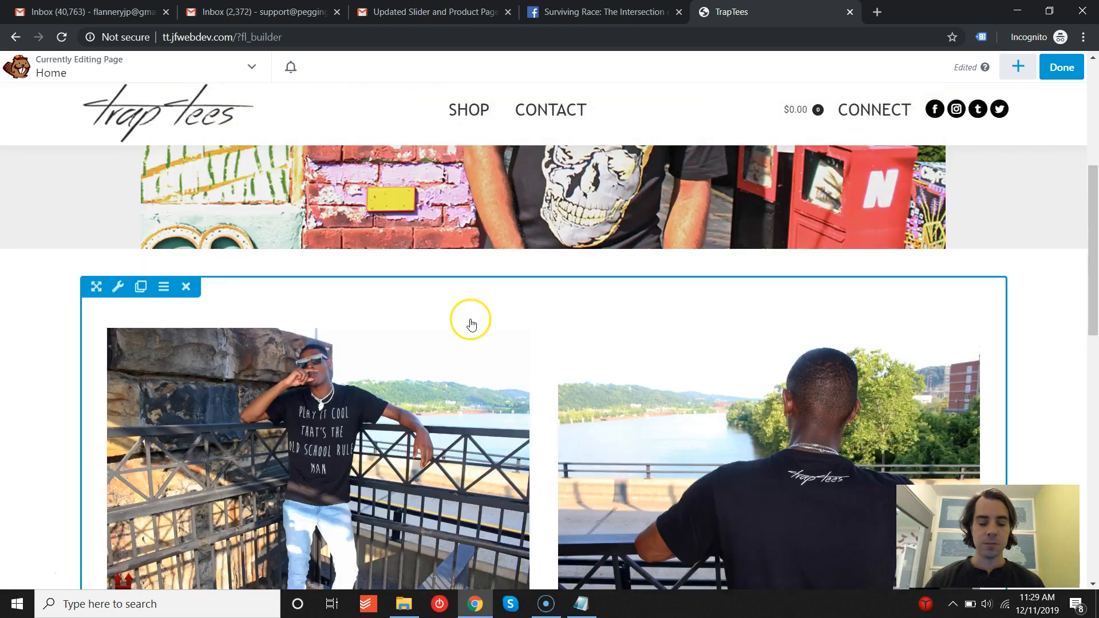
scroll(471, 325, "down", 1)
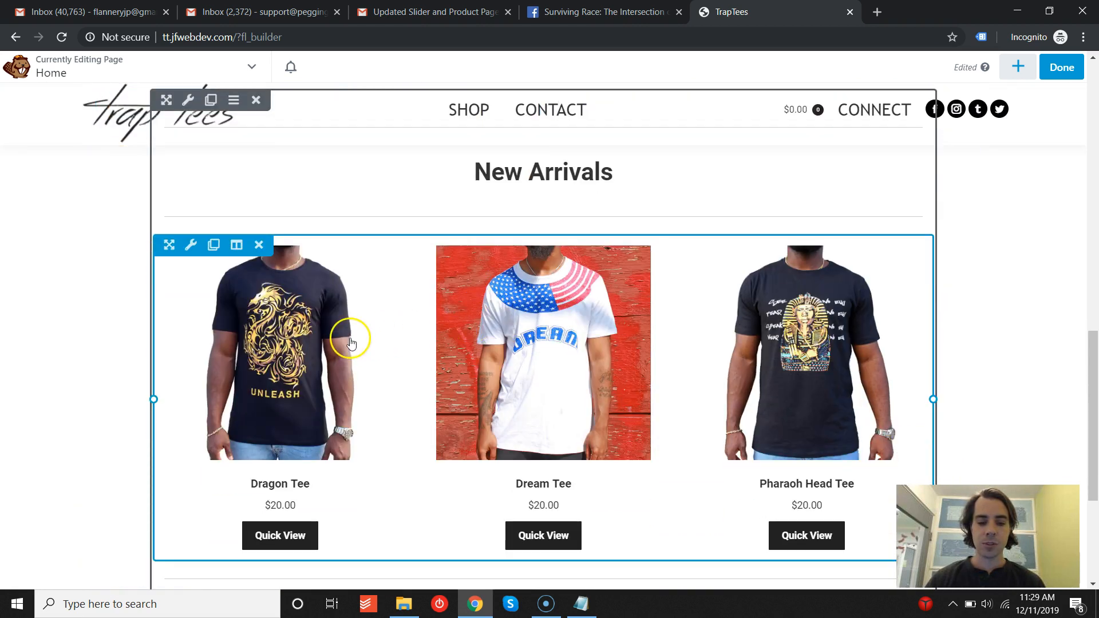
left_click(572, 173)
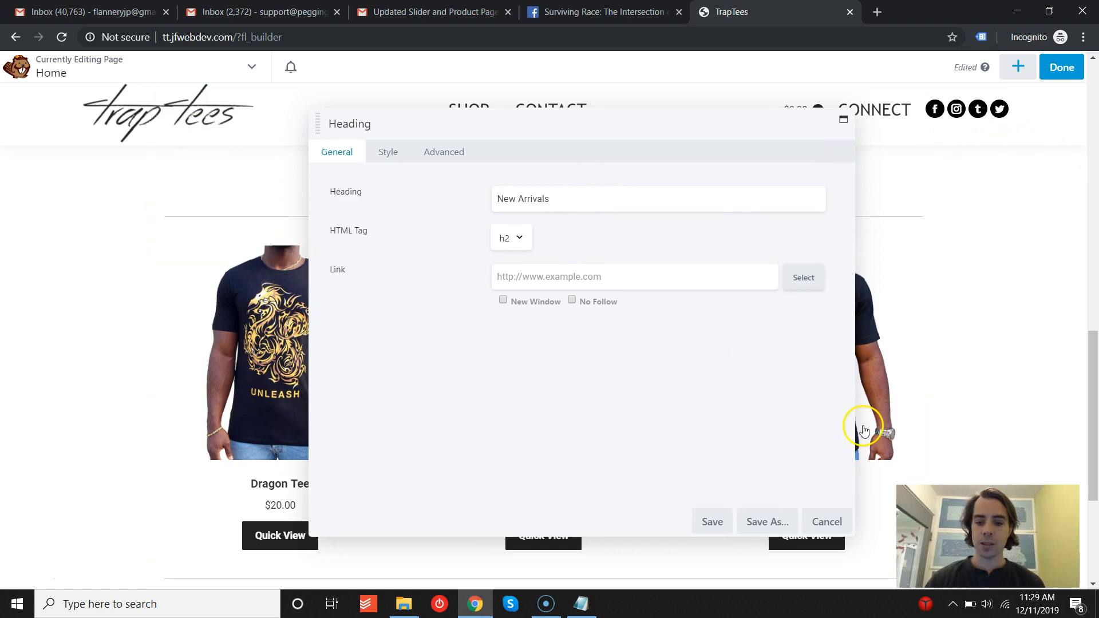
left_click(827, 522)
- Preview the home page layout in responsive editing at mobile size, then exit responsive editing
left_click(1014, 76)
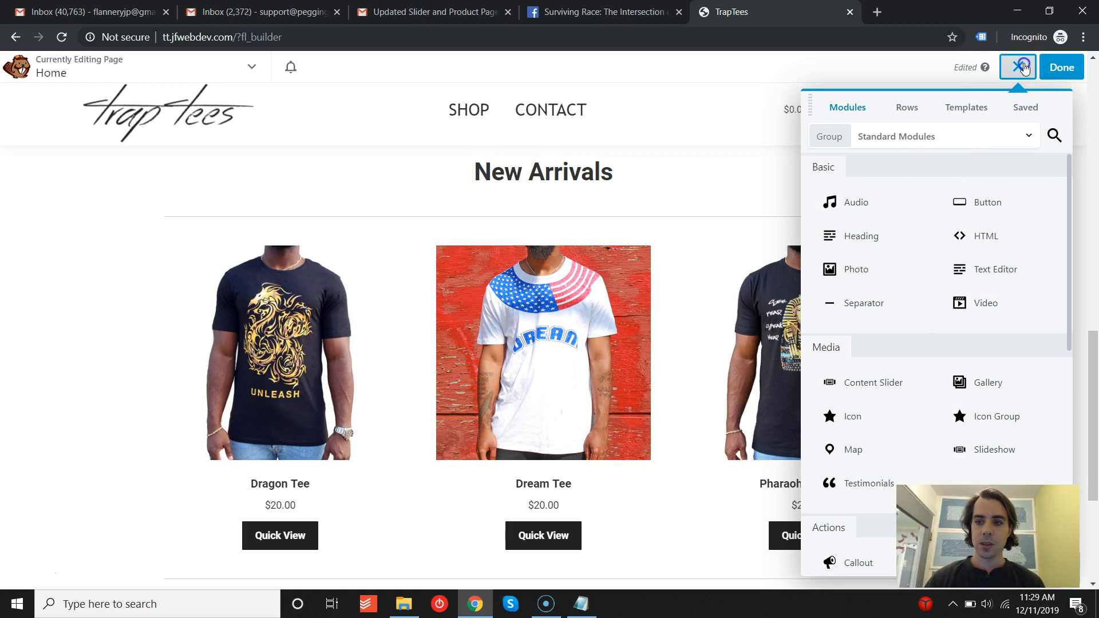
left_click(1023, 66)
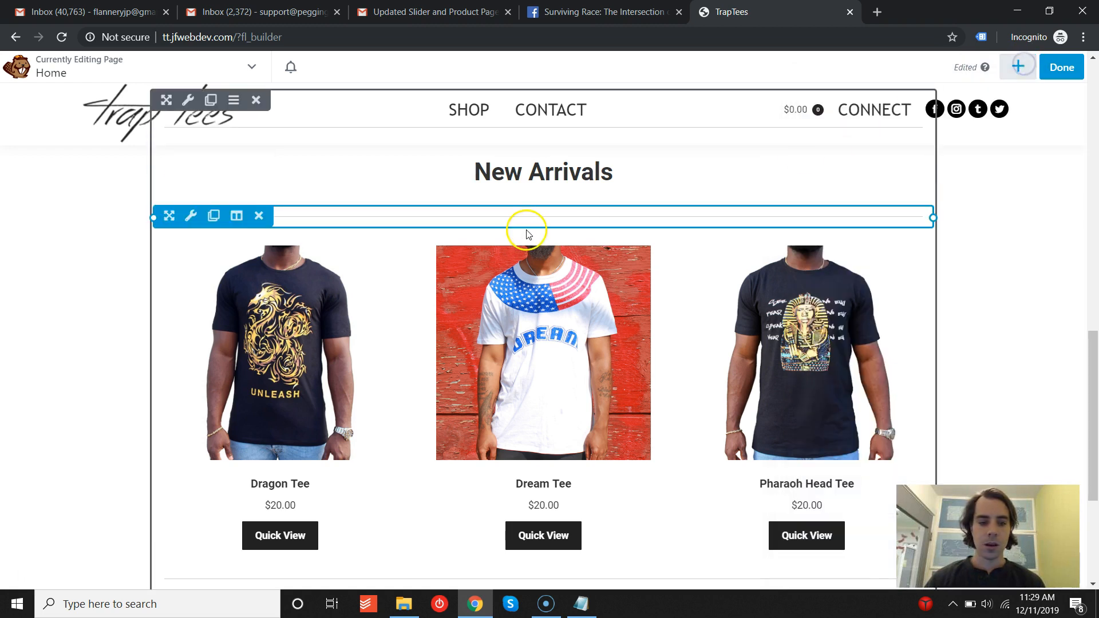
left_click(253, 69)
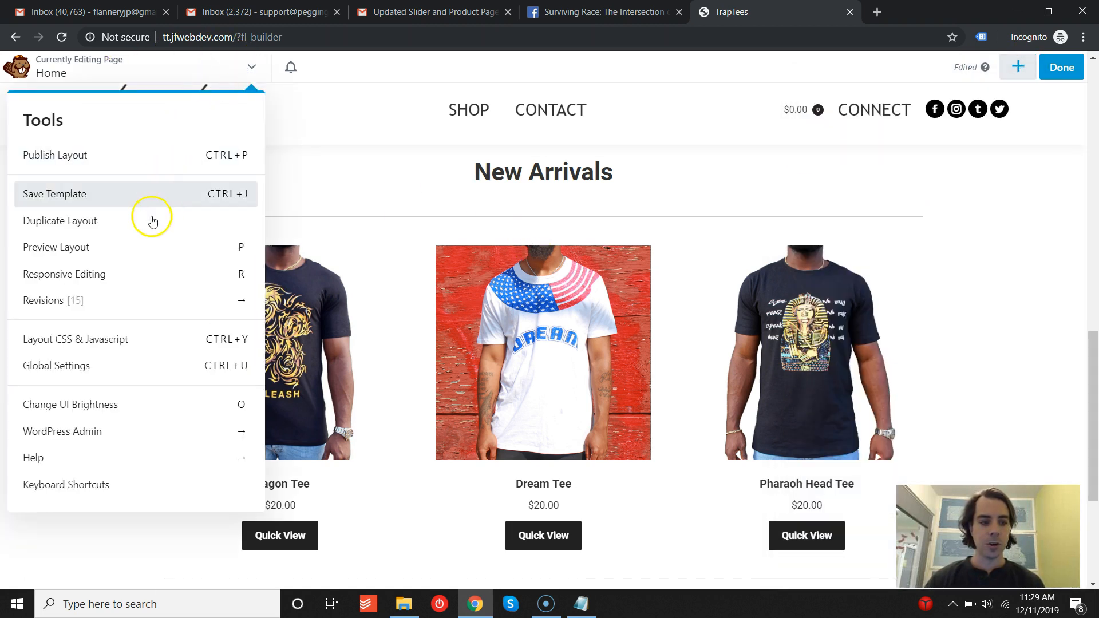
left_click(93, 276)
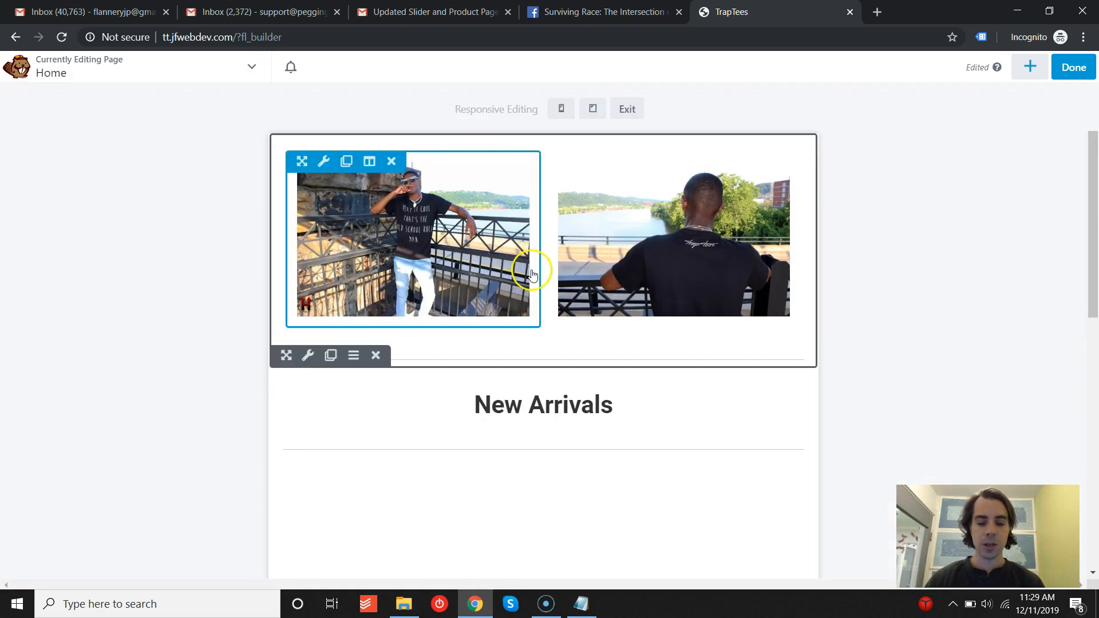
scroll(551, 405, "down", 3)
left_click(562, 112)
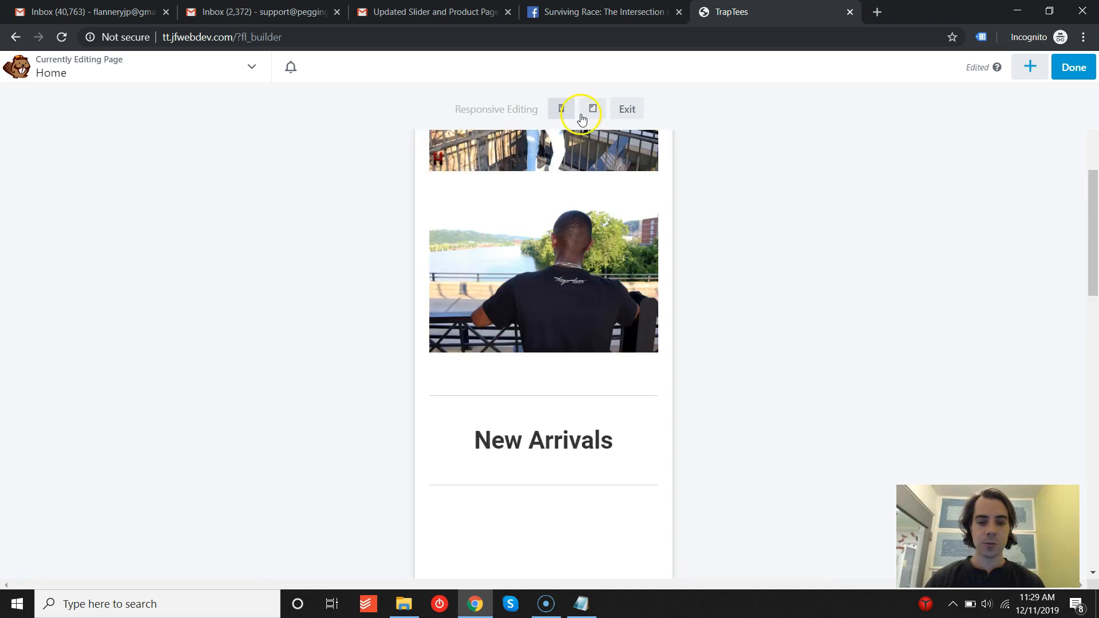
left_click(628, 109)
- Discard the unpublished builder changes and leave Beaver Builder
scroll(482, 227, "up", 4)
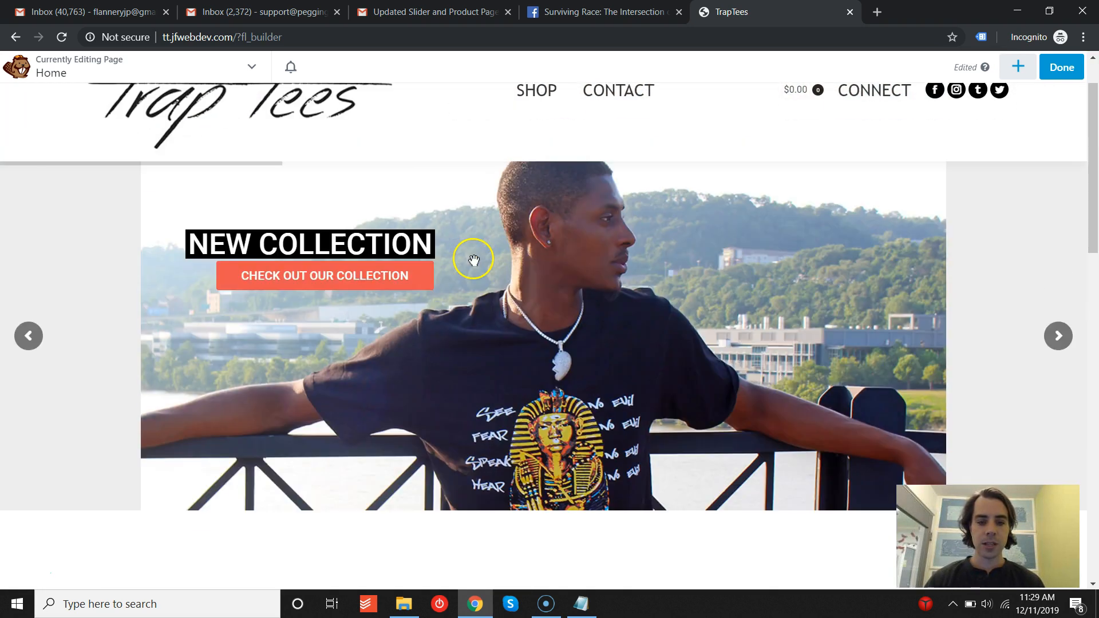
scroll(479, 258, "up", 1)
scroll(479, 258, "down", 1)
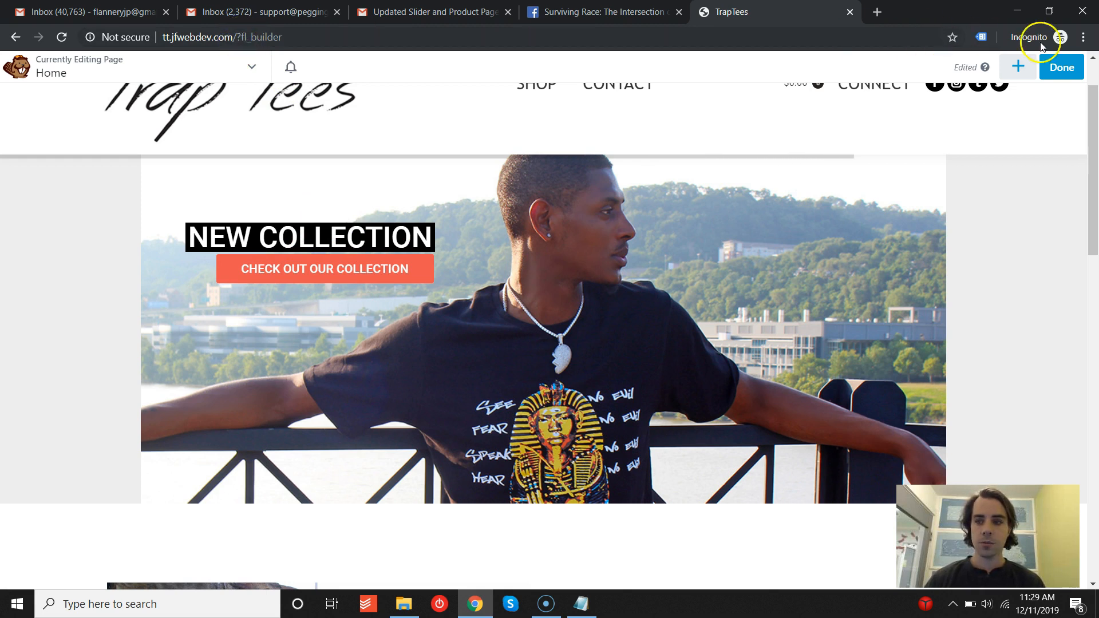
left_click(1056, 69)
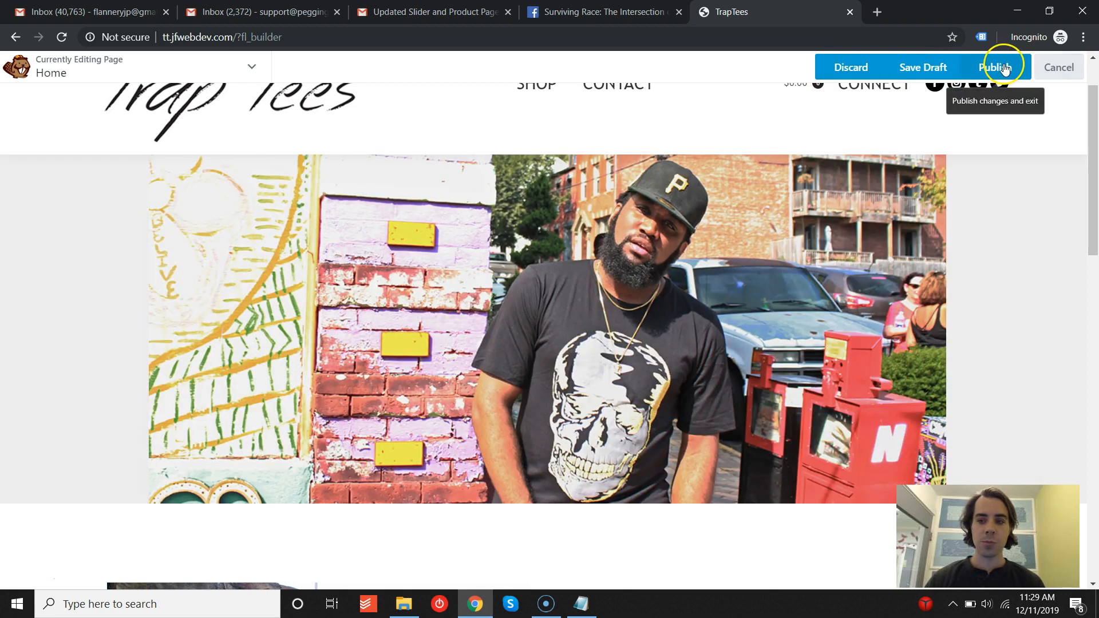
left_click(847, 71)
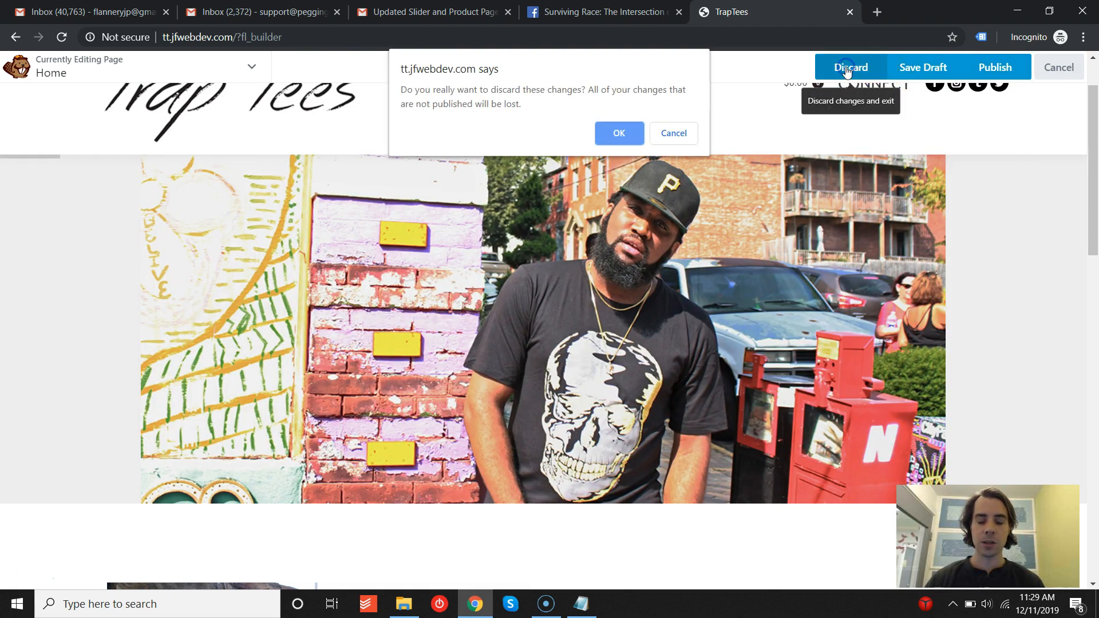
left_click(632, 130)
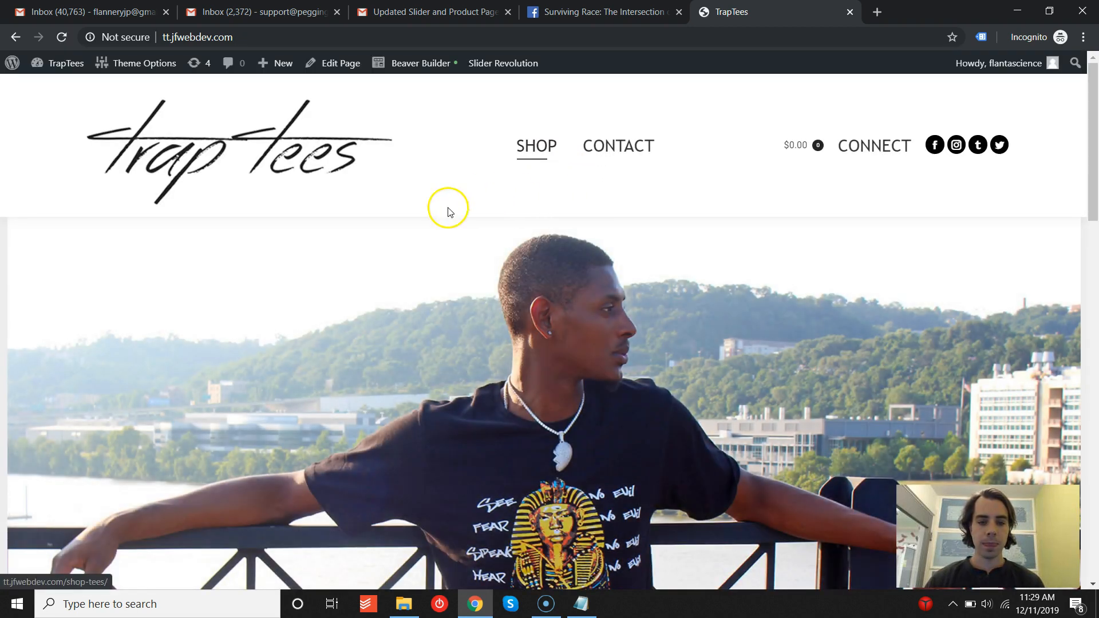
- Open the Slider Revolution slide editor for the home page slider and scroll down to the slide's layer canvas
mouse_move(491, 65)
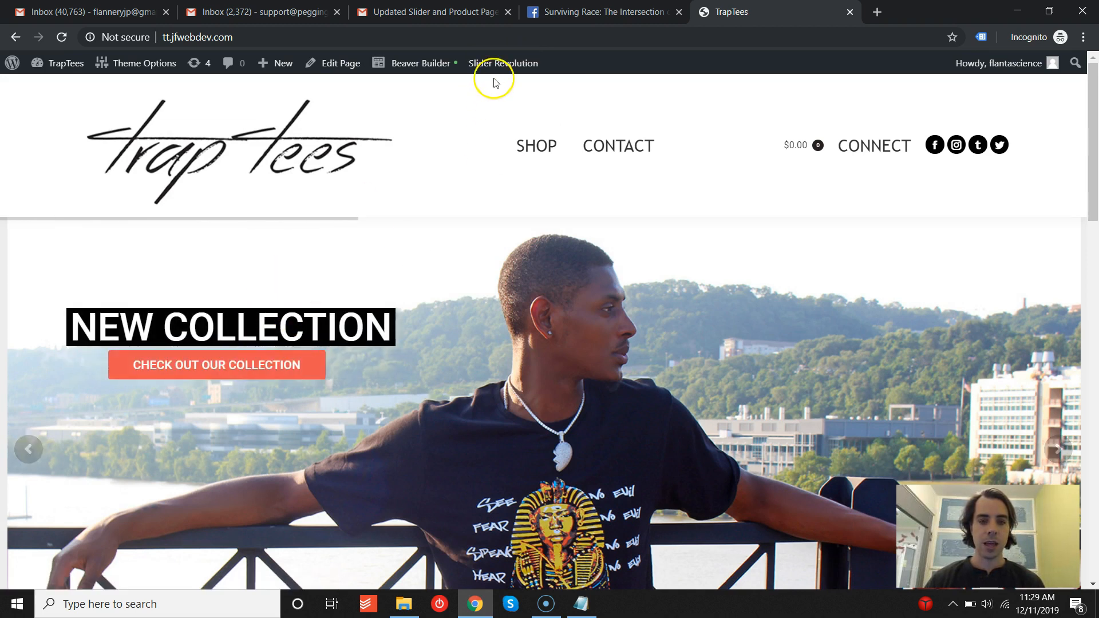
left_click(497, 93)
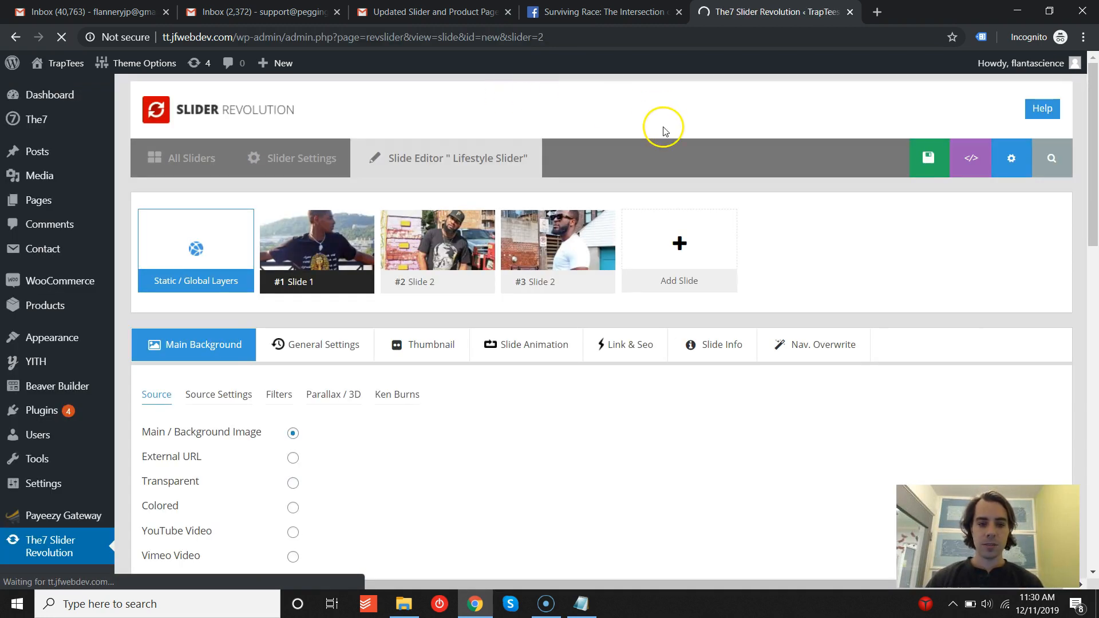
scroll(664, 130, "down", 3)
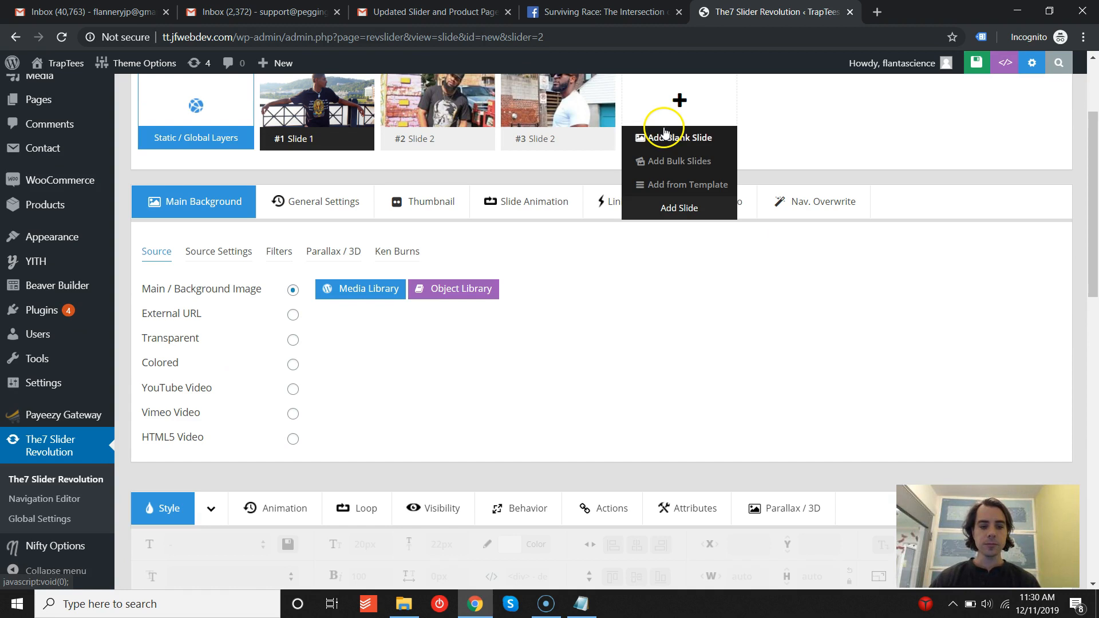
scroll(393, 191, "up", 3)
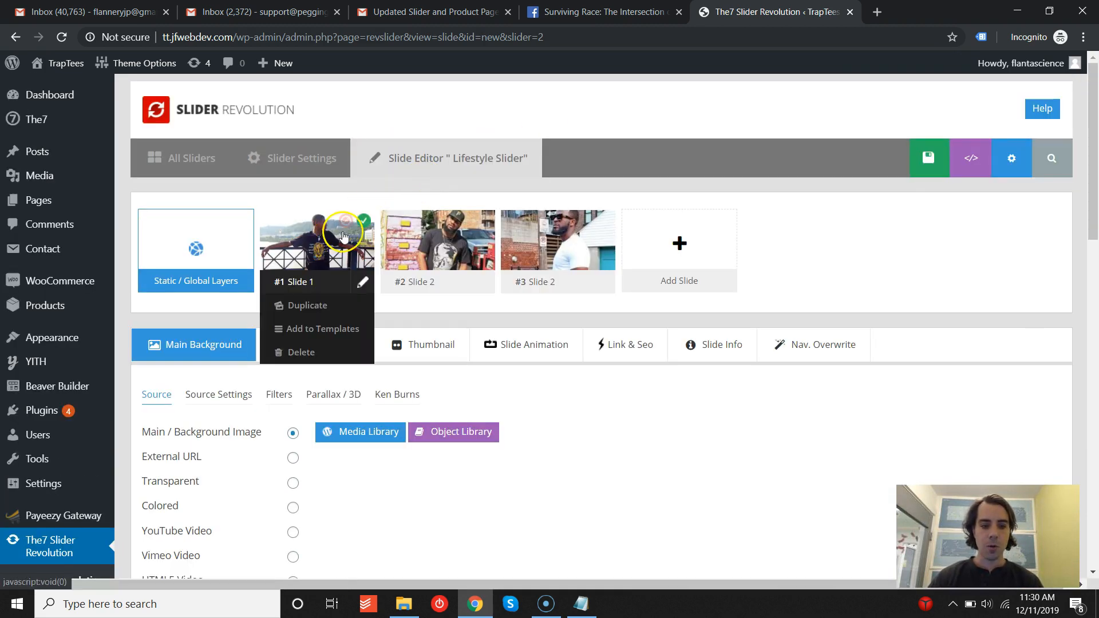
mouse_move(519, 237)
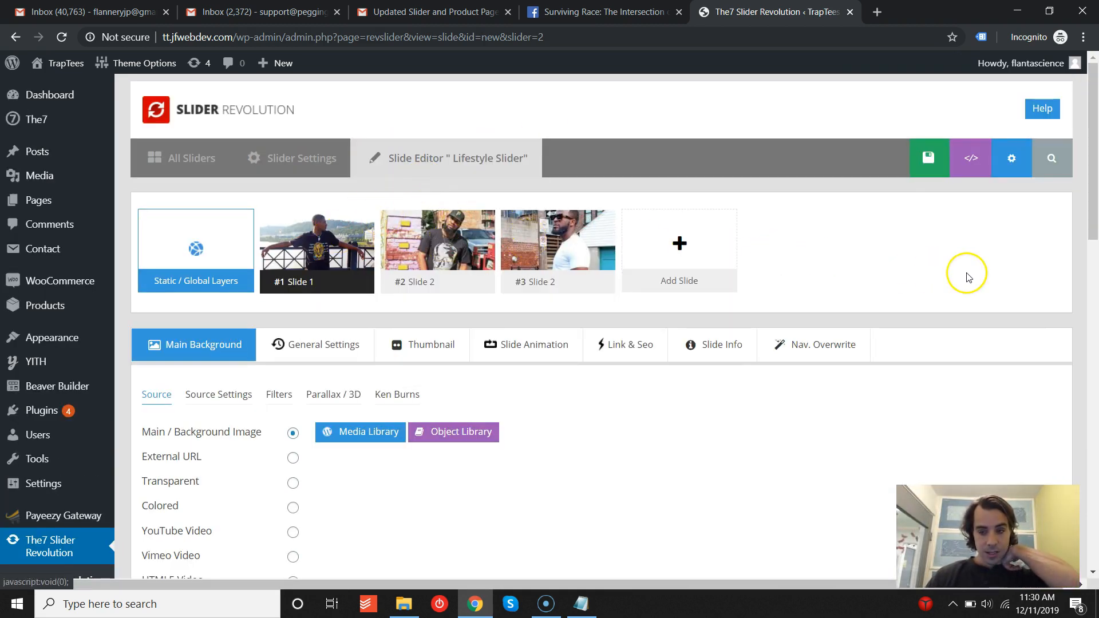
left_click_drag(1093, 138, 1096, 372)
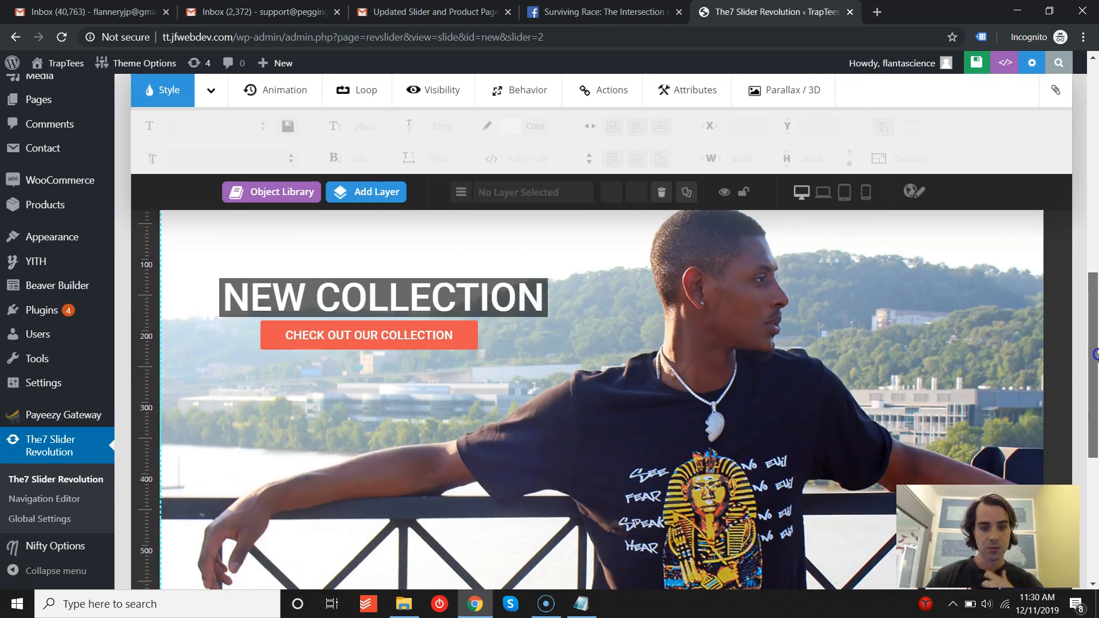
- Open the NEW COLLECTION and CHECK OUT OUR COLLECTION layers' text for editing and close each without changes
left_click(383, 266)
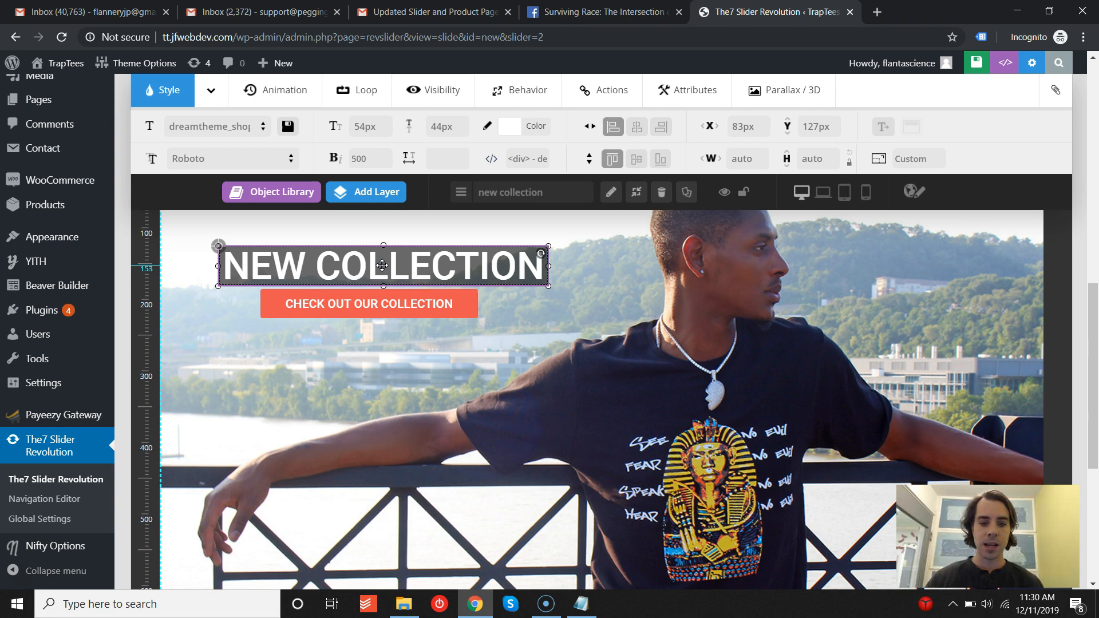
double_click(383, 265)
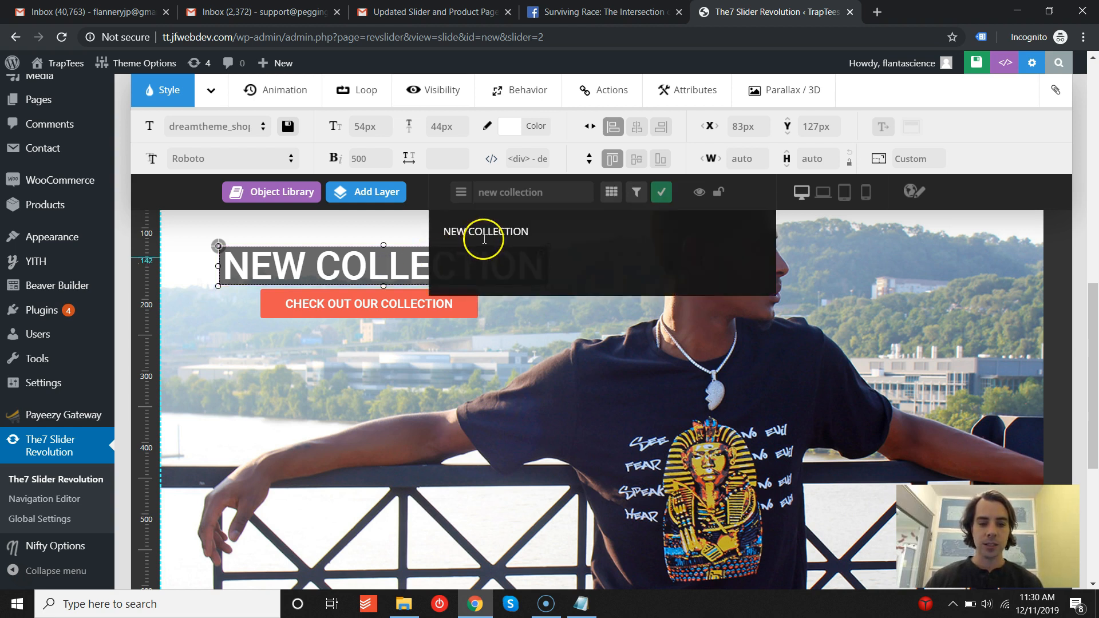
left_click(663, 194)
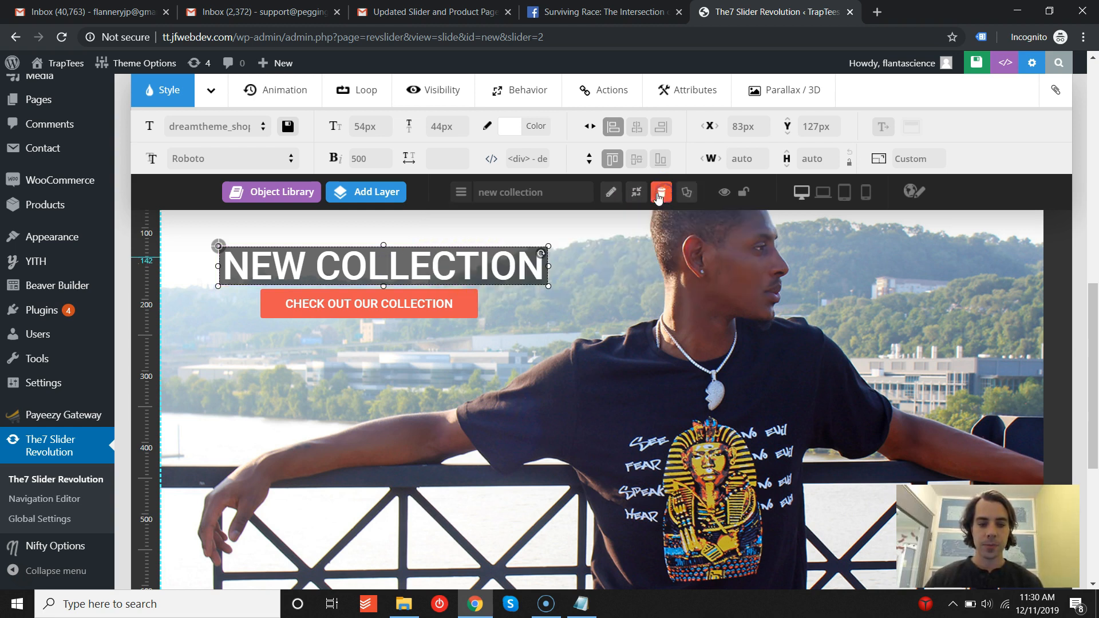
double_click(374, 305)
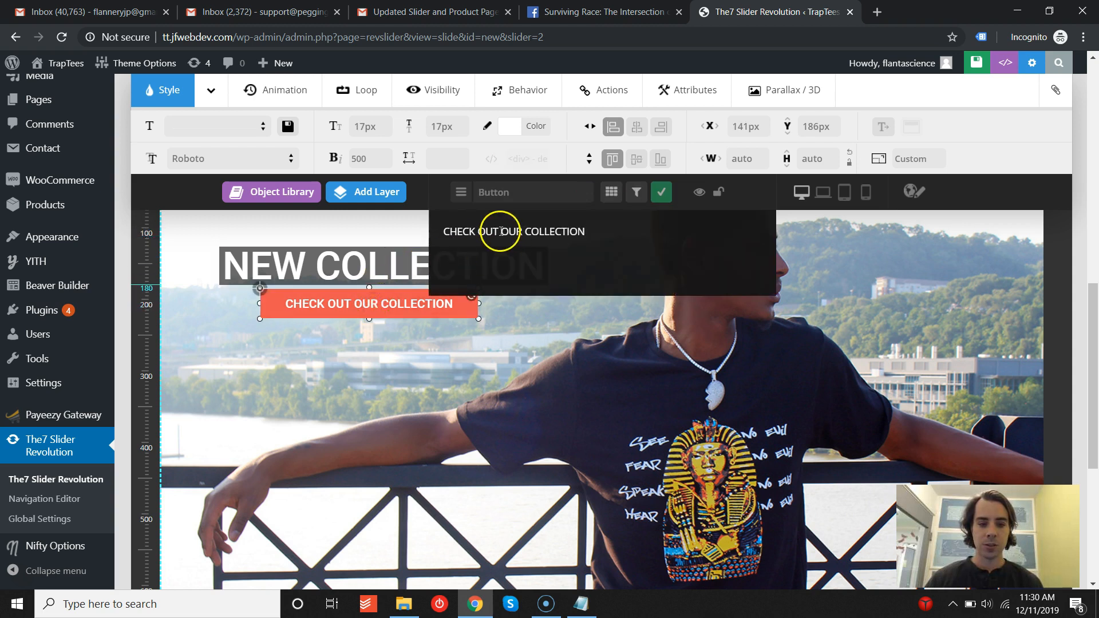
left_click(662, 192)
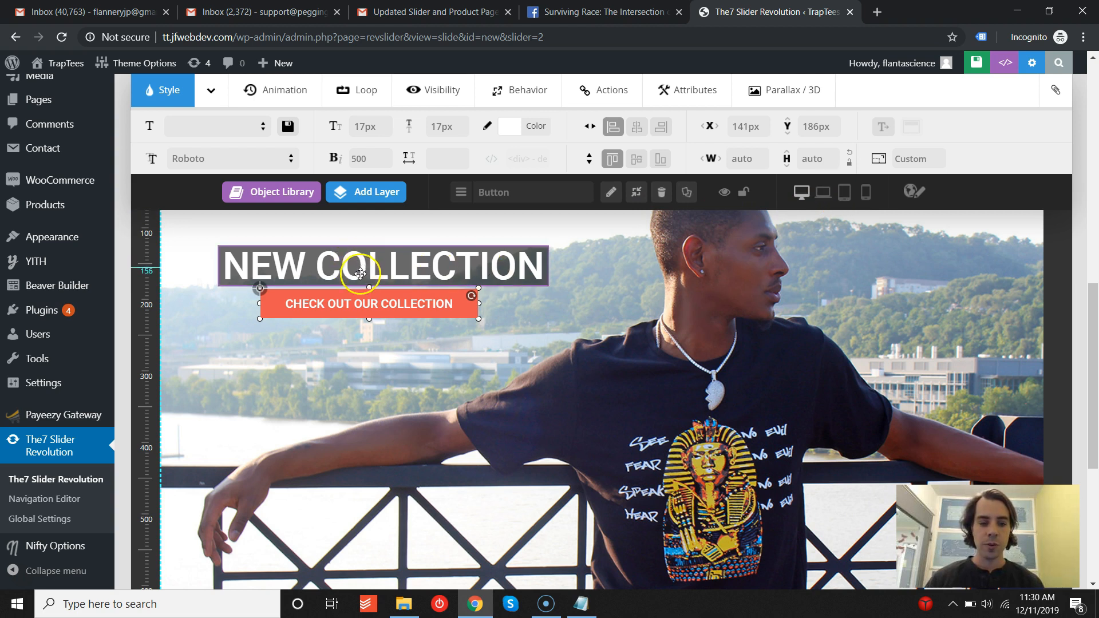
- Switch the slide editor between desktop, notebook, tablet and mobile views to compare the button layer's position
left_click(824, 193)
left_click(863, 194)
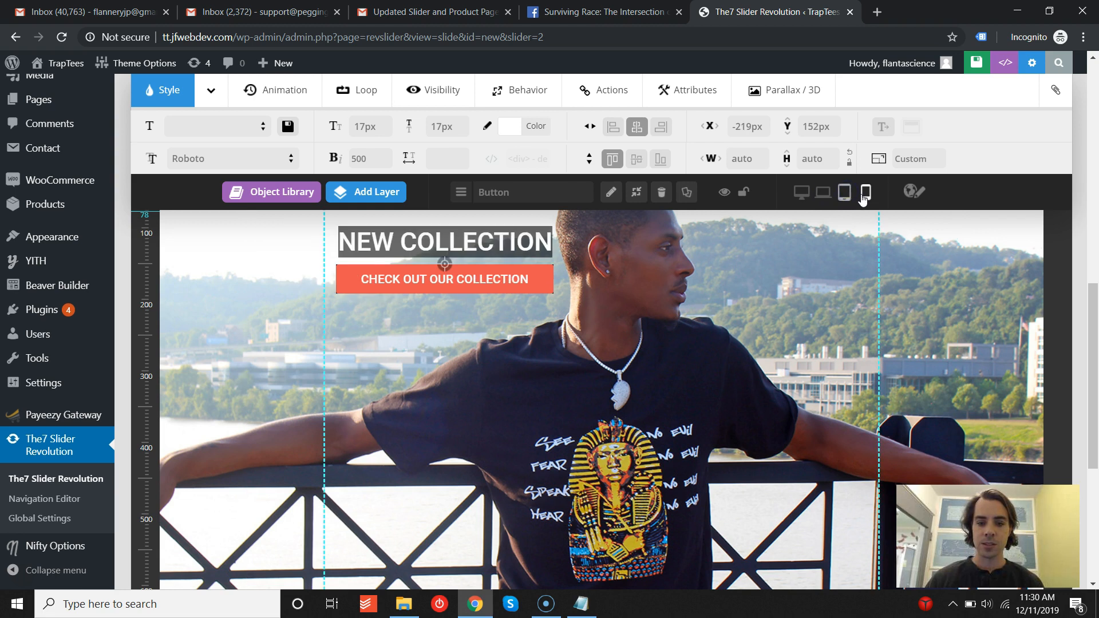
left_click(802, 195)
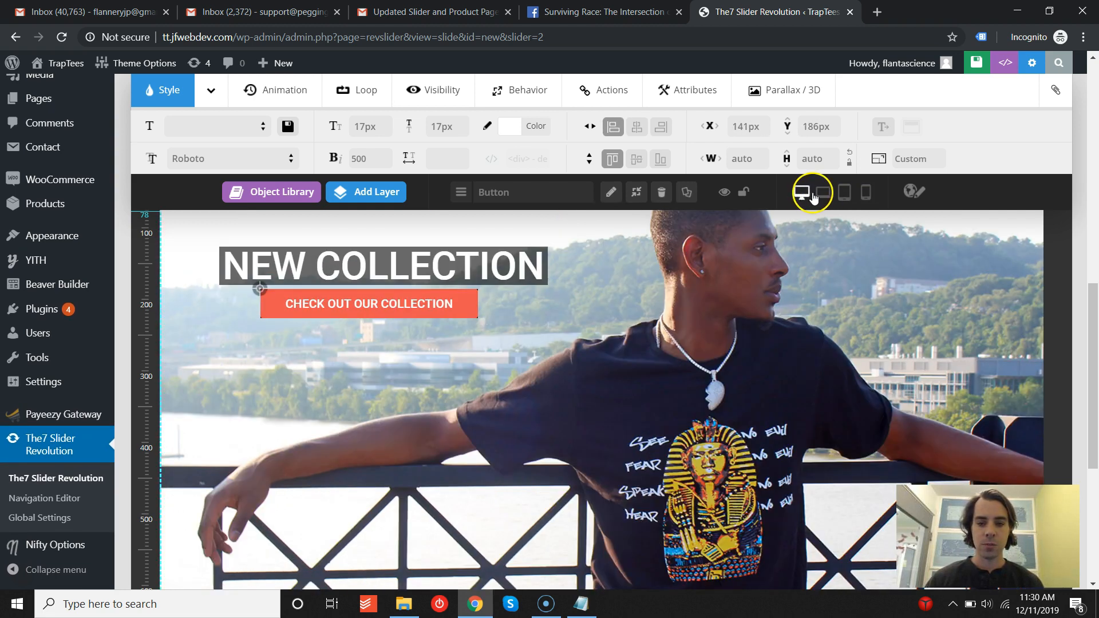
left_click(824, 195)
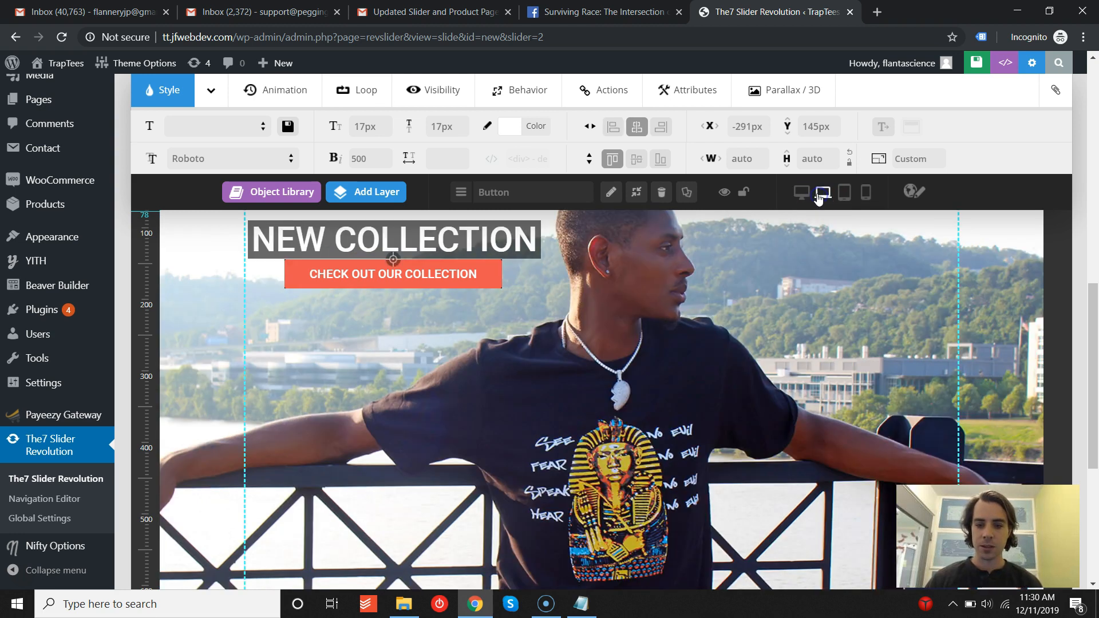
left_click(846, 195)
left_click(864, 195)
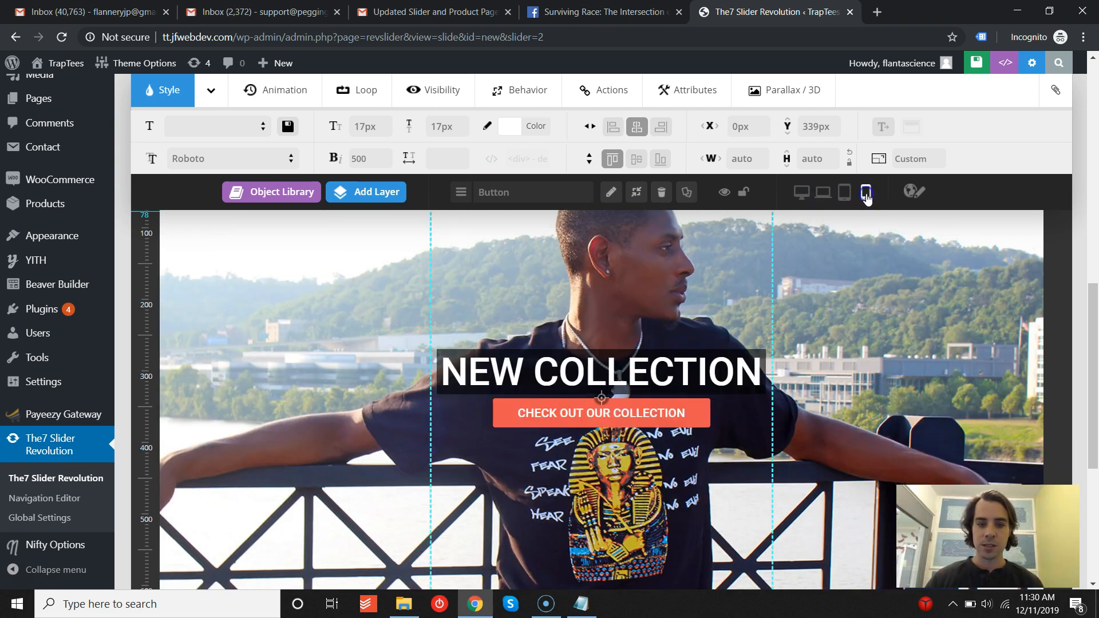
left_click(802, 195)
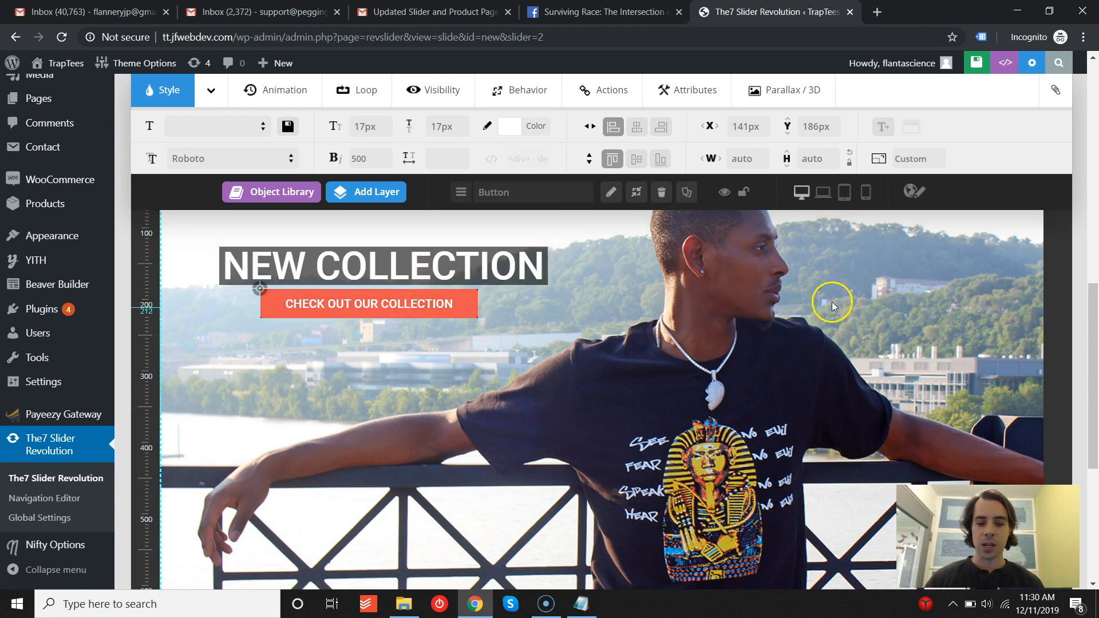
- Go to the site's home page and open the Dream Tee product from the New Arrivals section
left_click_drag(1098, 333, 1095, 109)
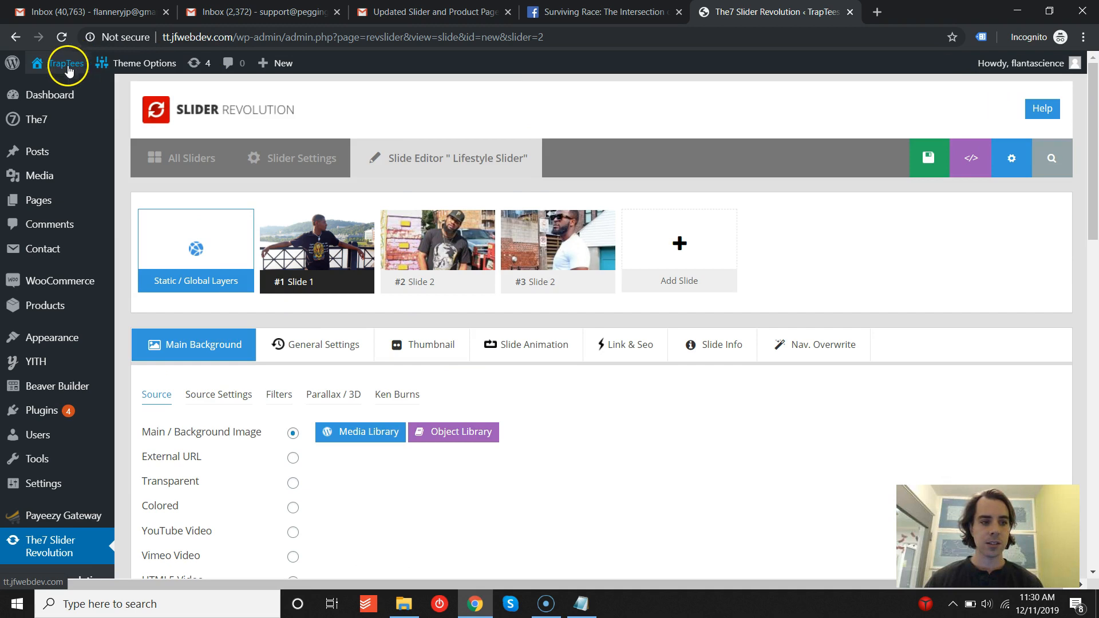
mouse_move(69, 71)
left_click(51, 87)
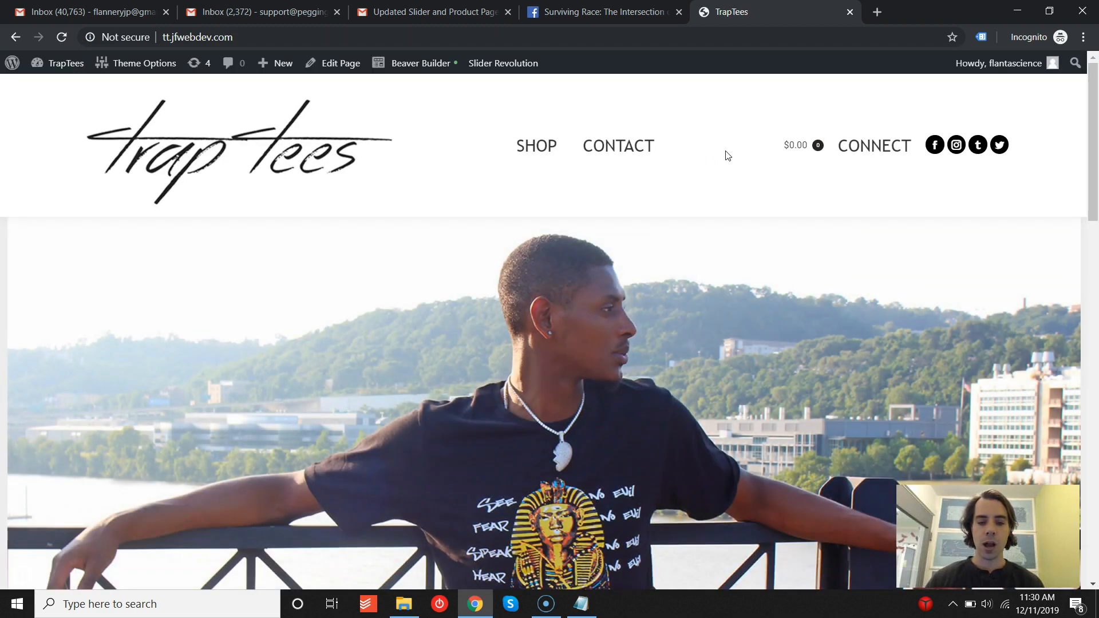
scroll(697, 241, "down", 3)
scroll(697, 241, "down", 10)
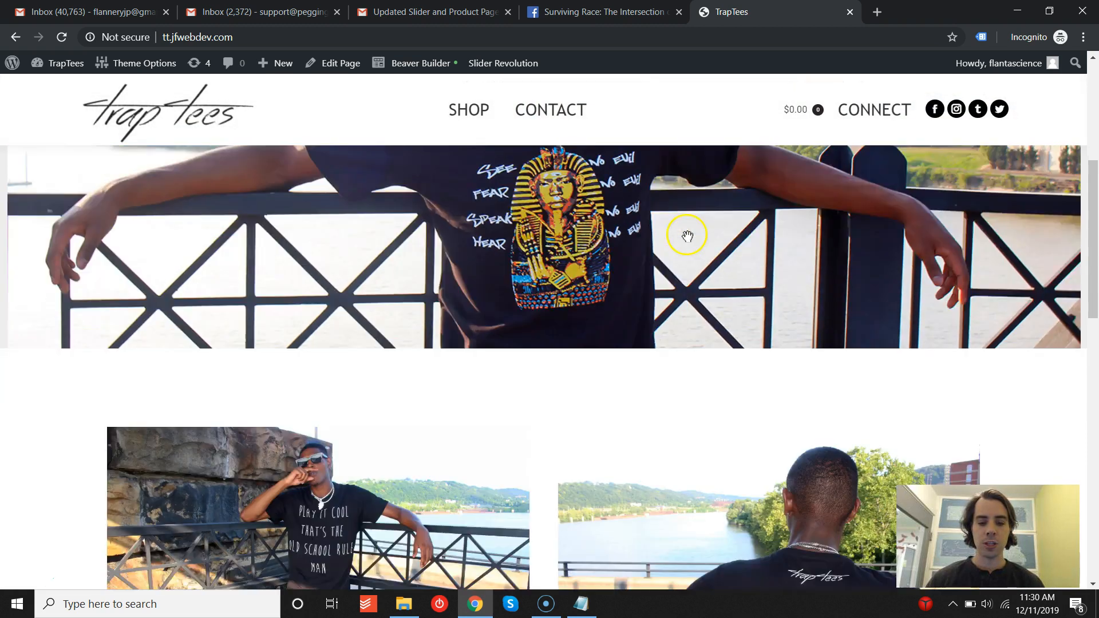
scroll(687, 245, "down", 2)
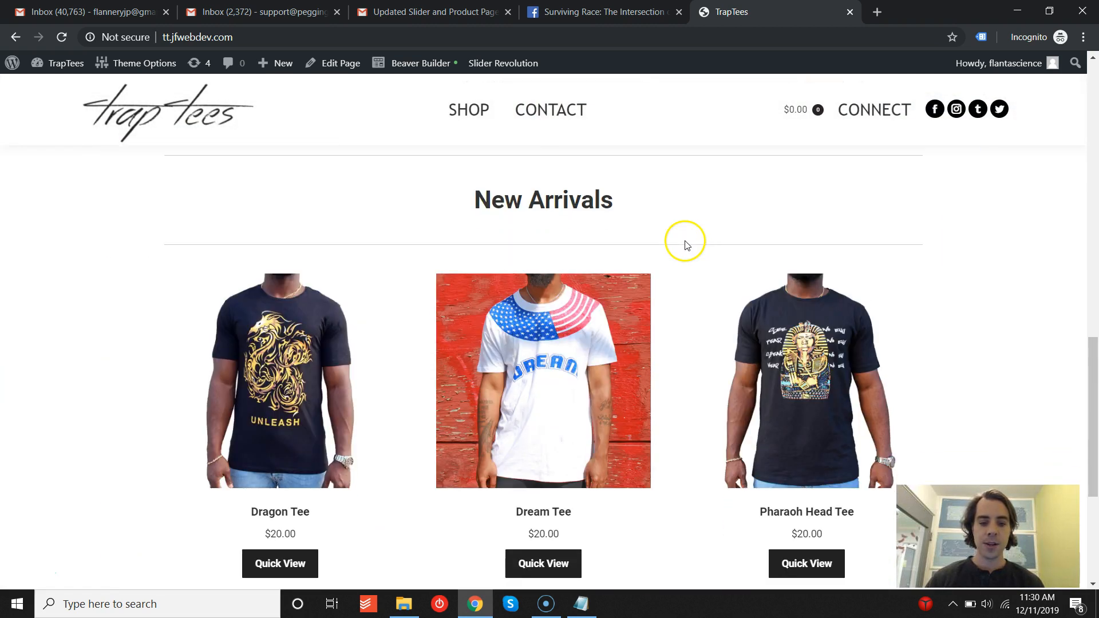
scroll(320, 324, "down", 1)
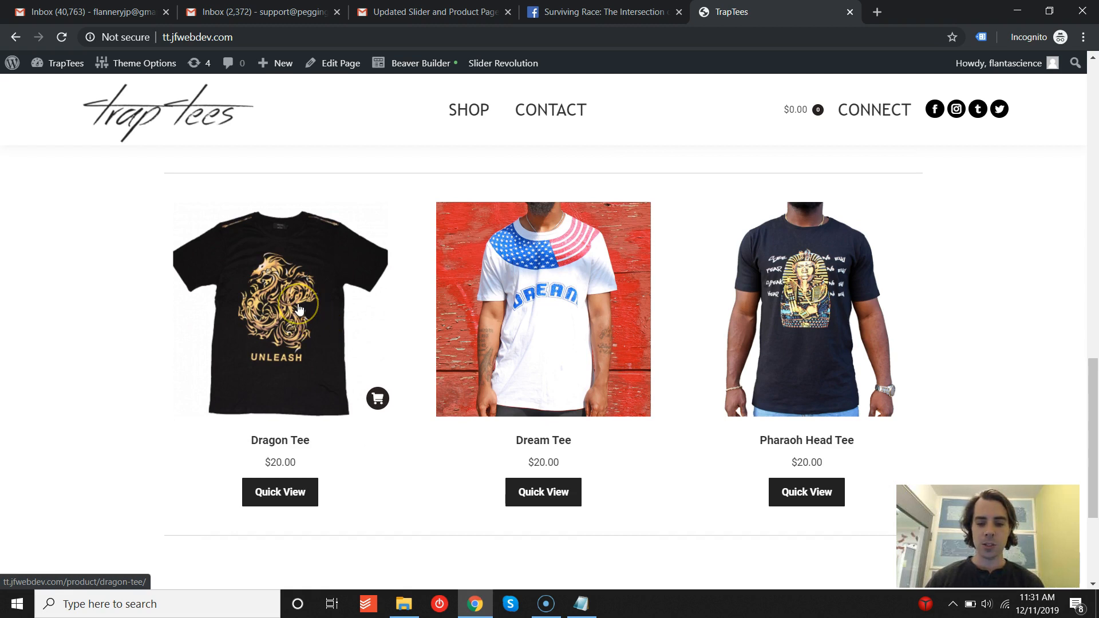
left_click(563, 315)
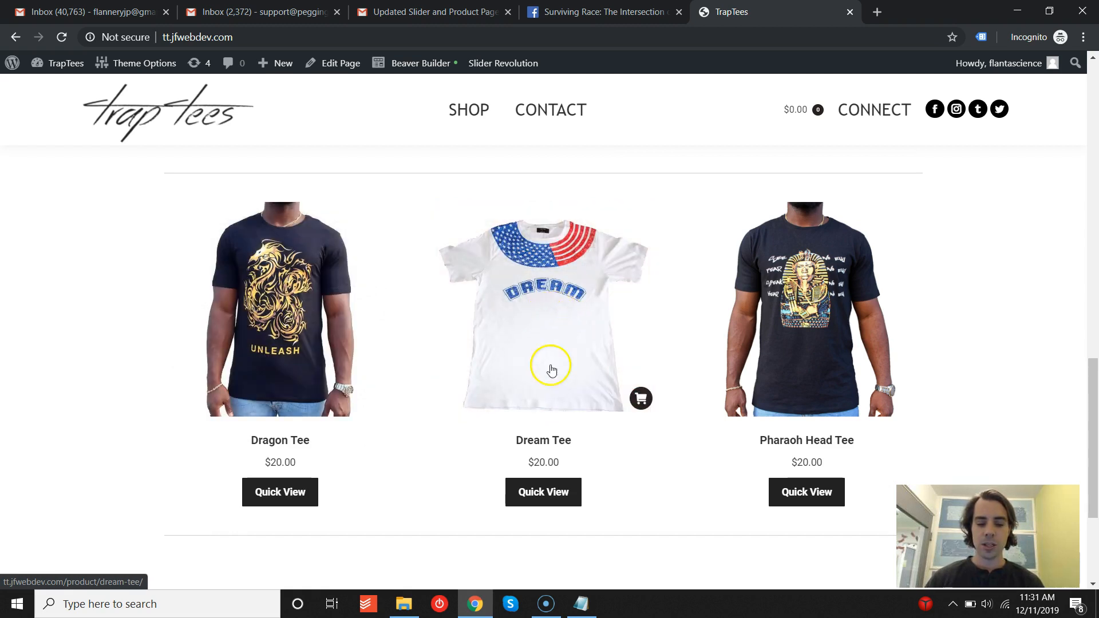
left_click(538, 327)
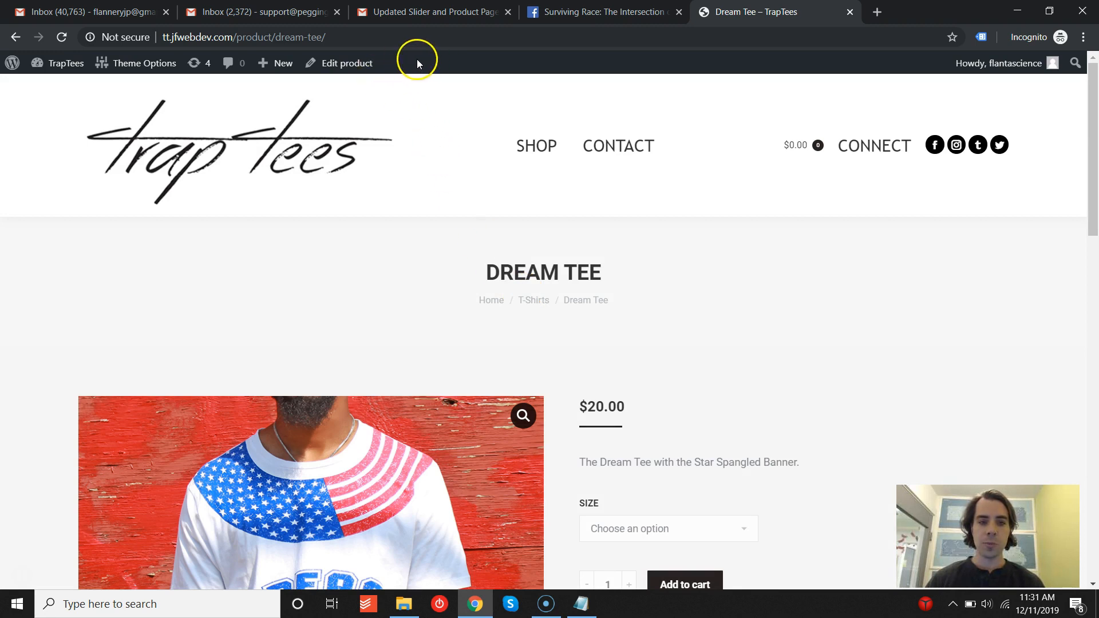
- Open the Dream Tee's product editor and examine its description and short description text
left_click(331, 65)
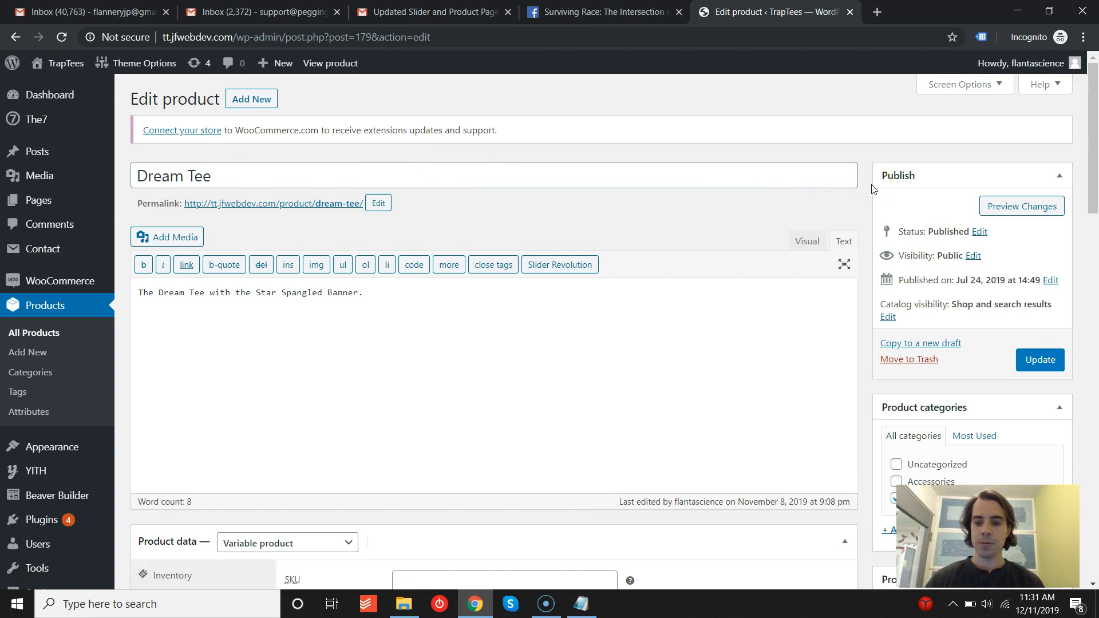
scroll(572, 229, "down", 3)
left_click(495, 170)
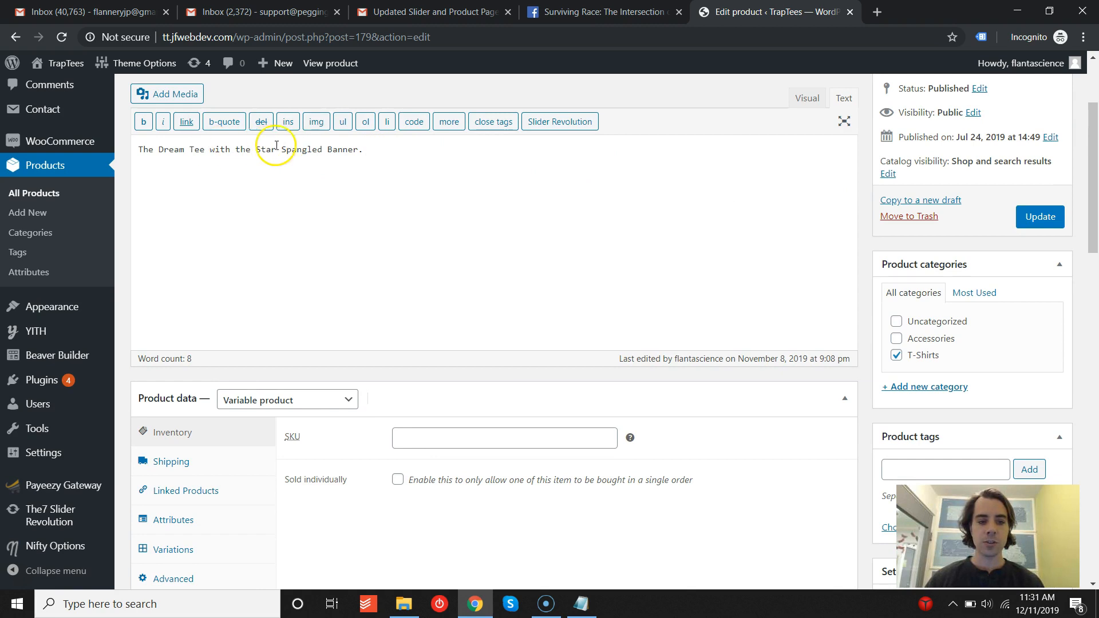
scroll(225, 244, "down", 12)
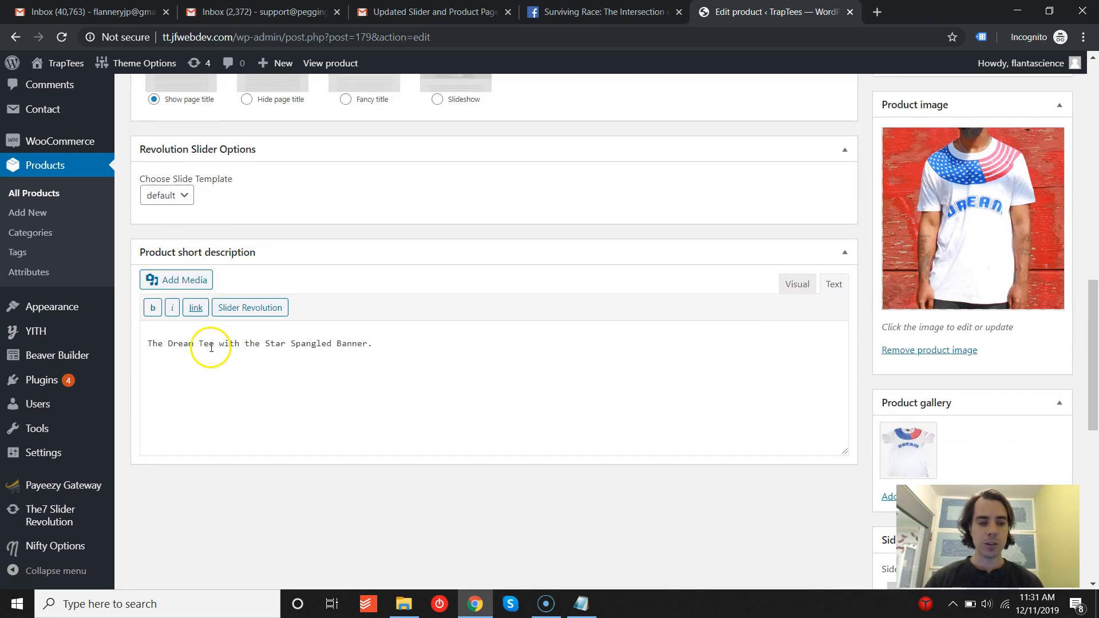
- Go back to the live product page and compare the short description with the Description tab text
left_click(14, 41)
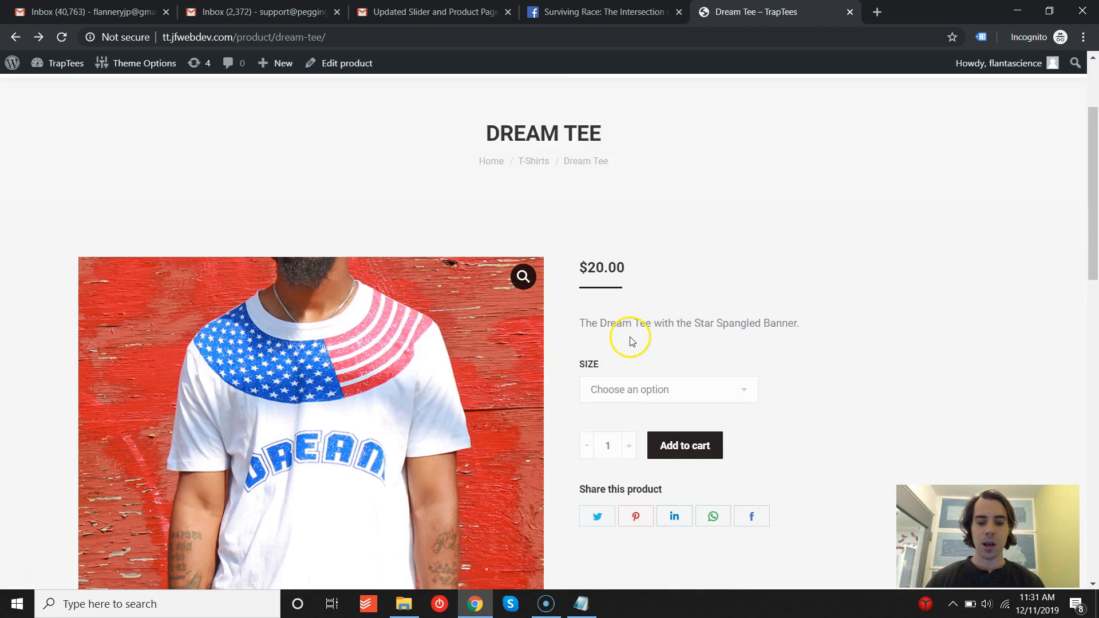
triple_click(762, 245)
left_click(800, 244)
scroll(852, 235, "down", 9)
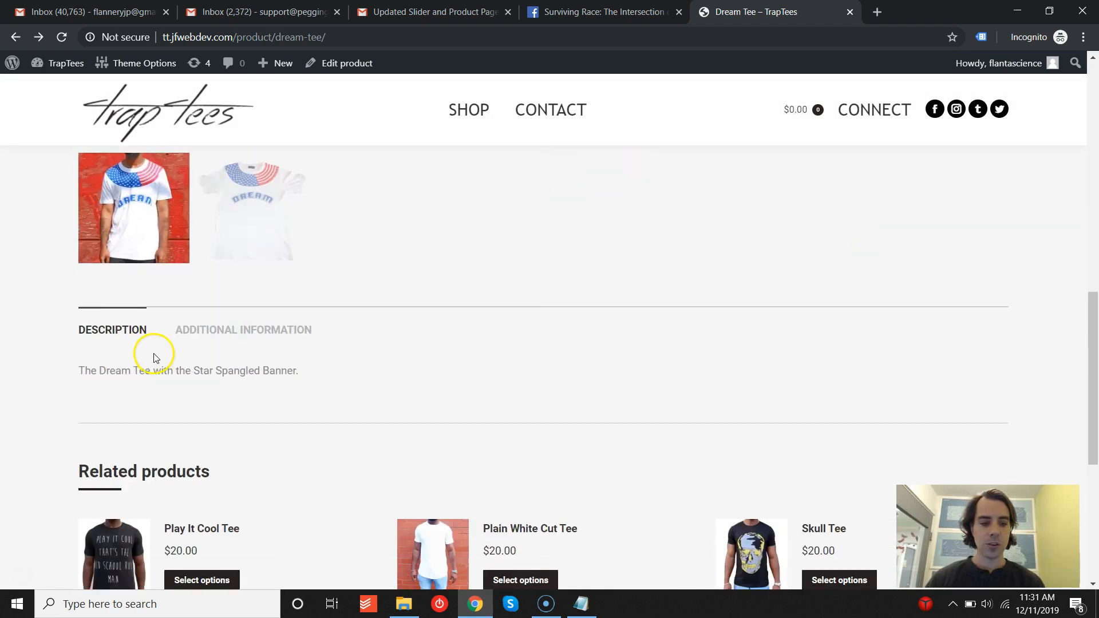
left_click_drag(81, 371, 295, 372)
left_click(302, 376)
scroll(487, 387, "up", 8)
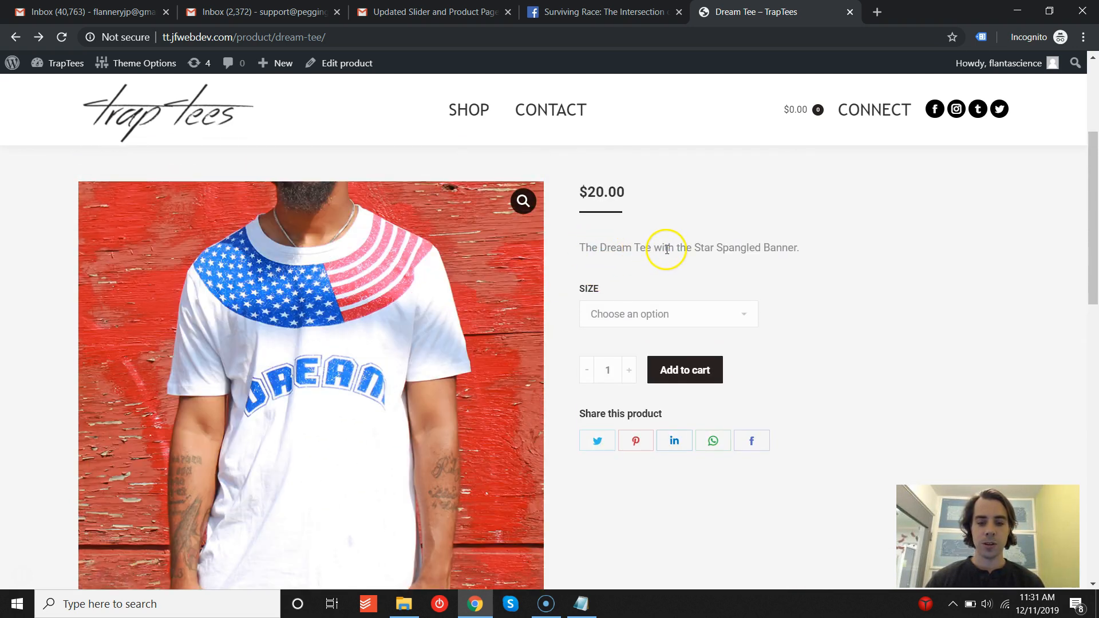
scroll(569, 322, "down", 7)
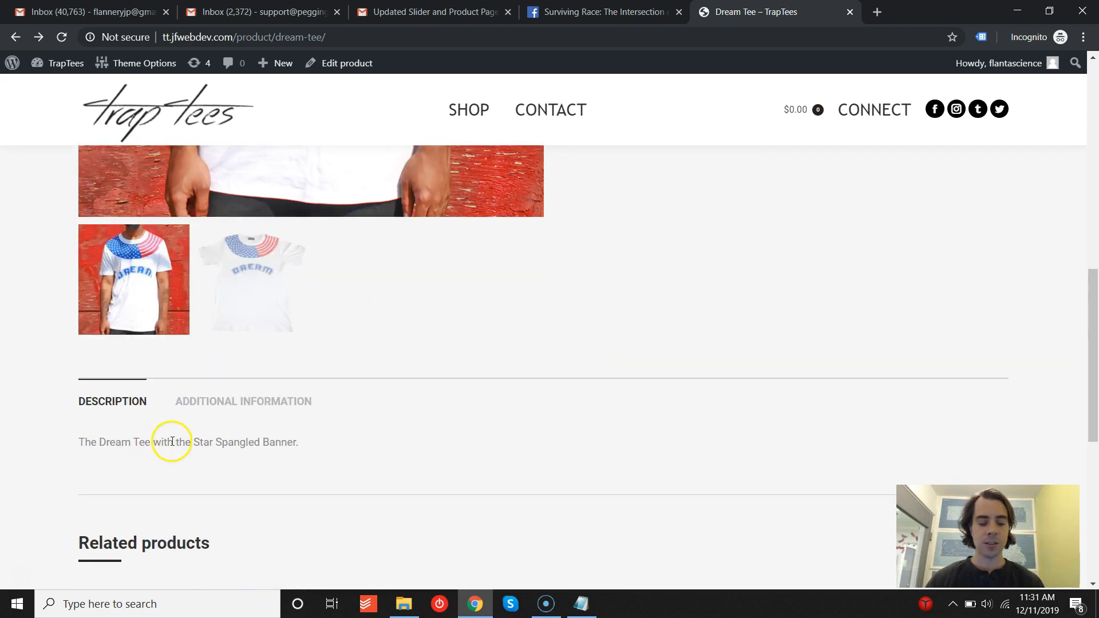
scroll(588, 366, "up", 7)
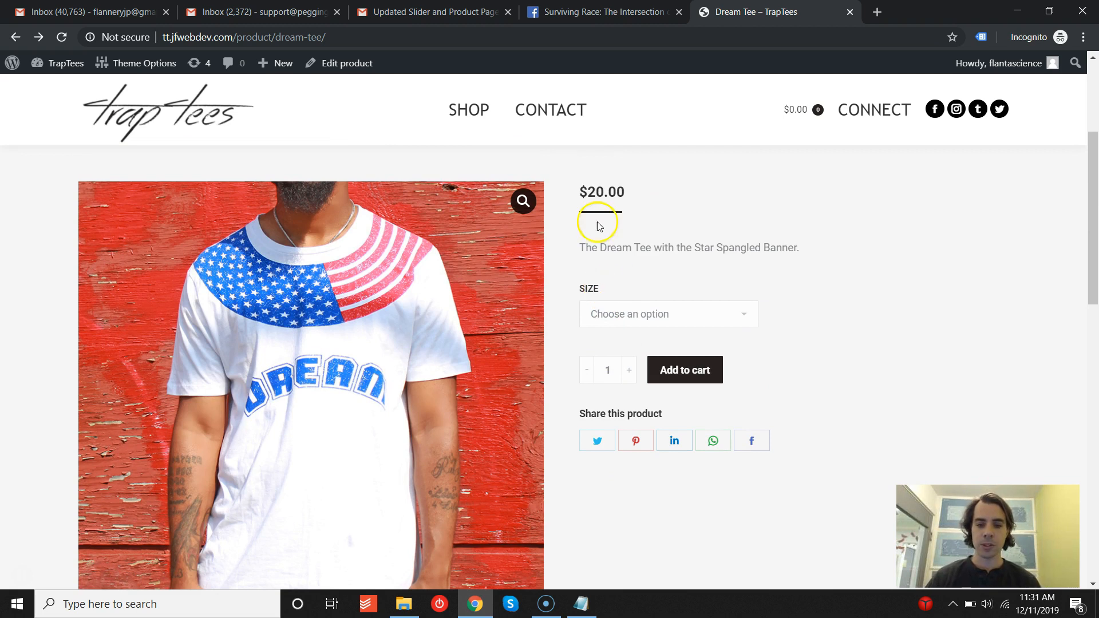
- Return to the product editor and switch the short description between Visual and Text views
left_click(38, 38)
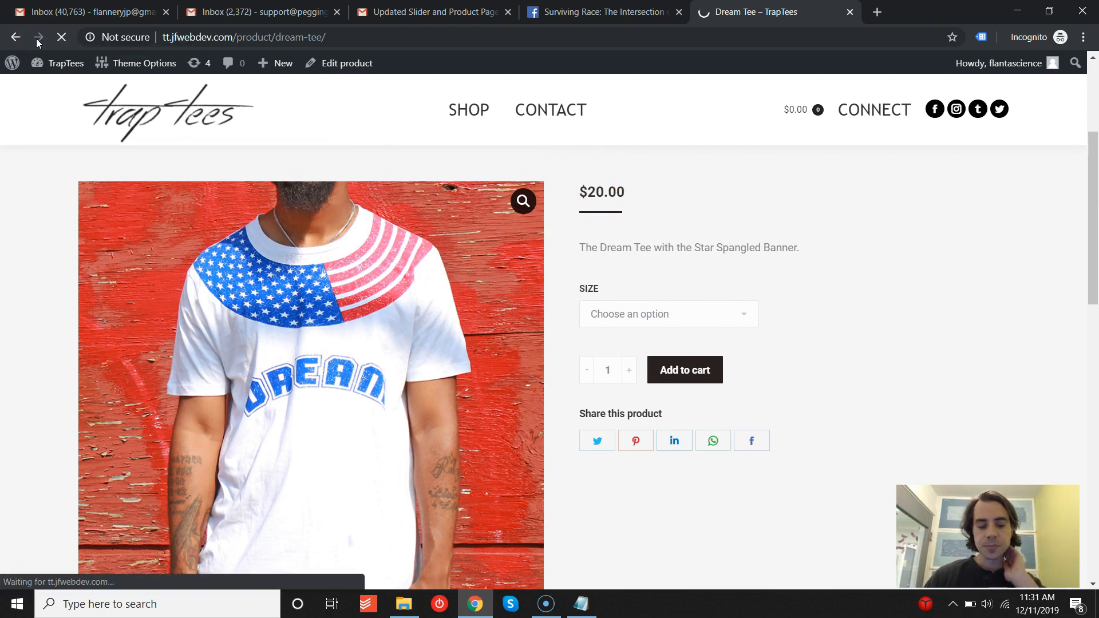
mouse_move(38, 67)
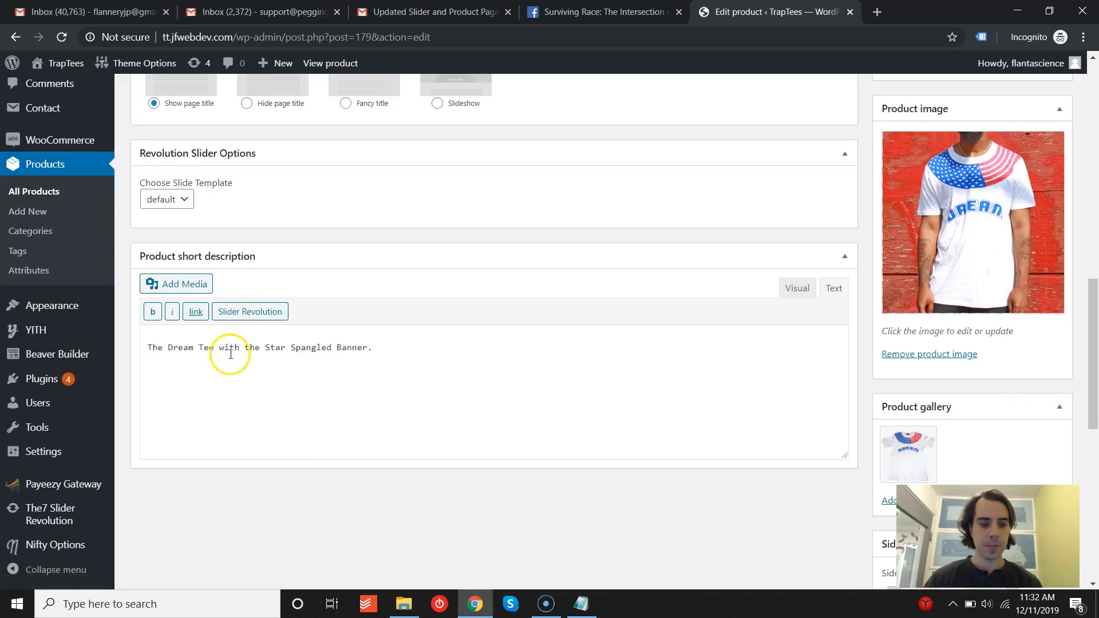
left_click(795, 288)
left_click(834, 289)
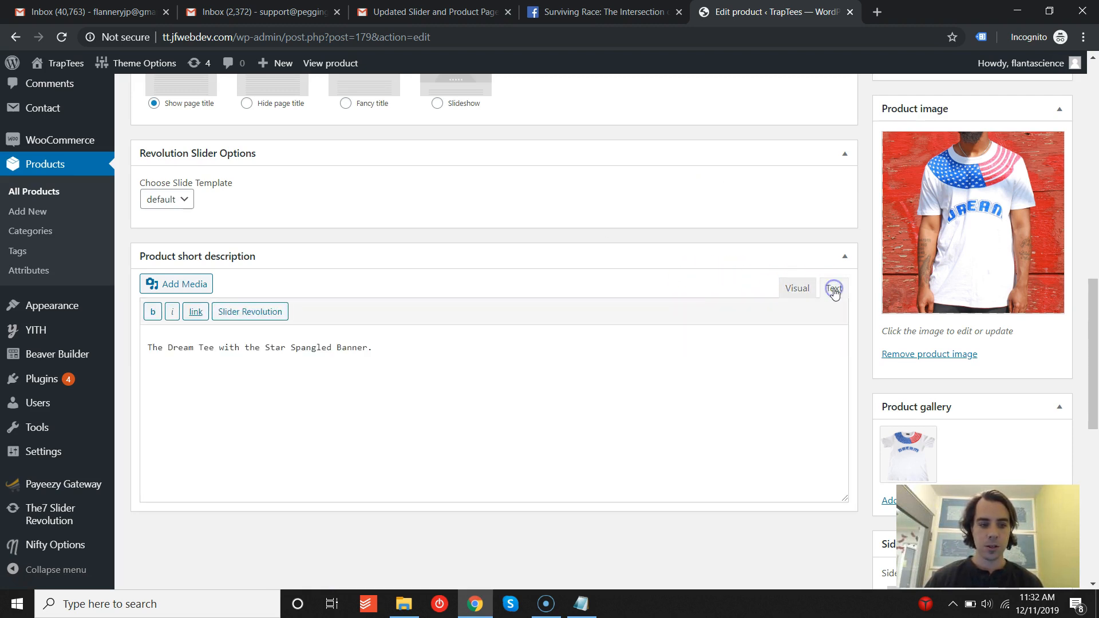
scroll(797, 354, "up", 8)
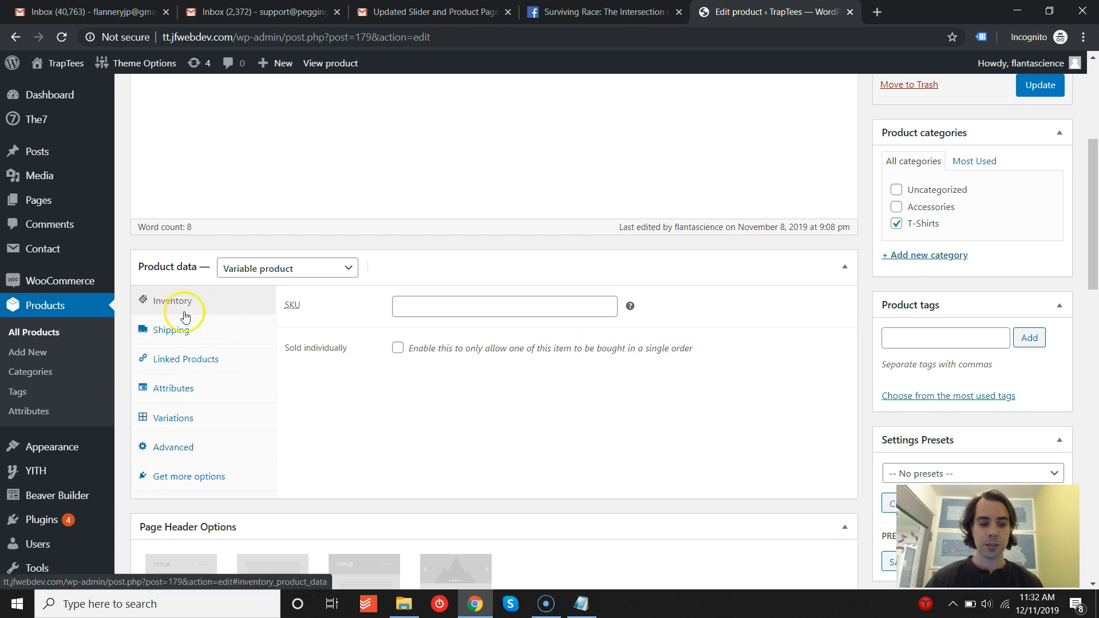
- Browse the product data's Shipping, Inventory and Variations sections
left_click(179, 334)
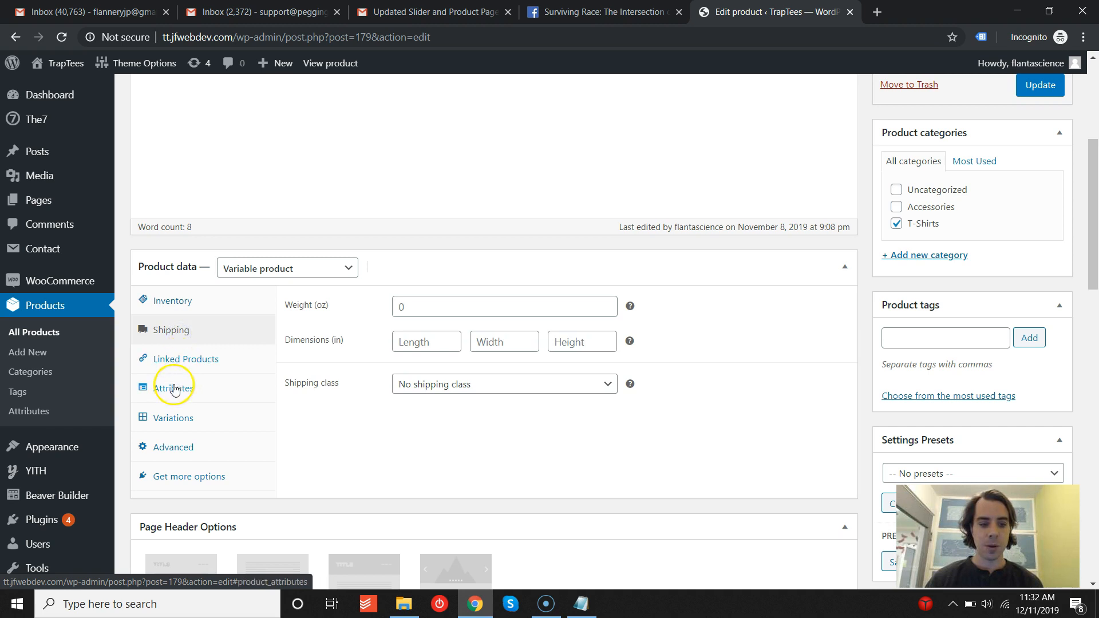
left_click(170, 304)
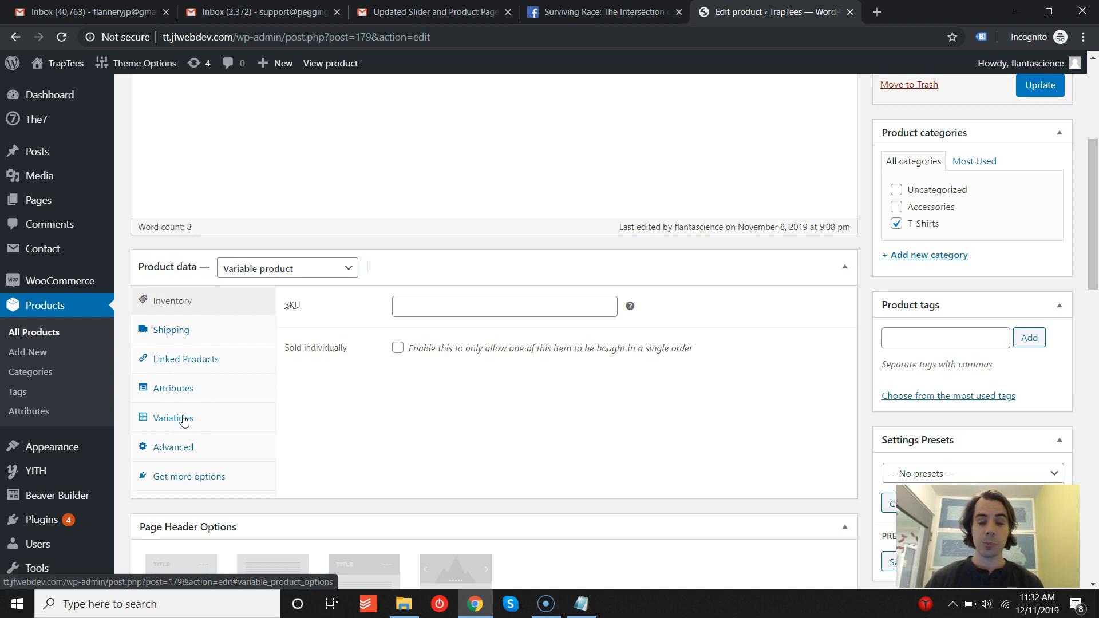
left_click(168, 423)
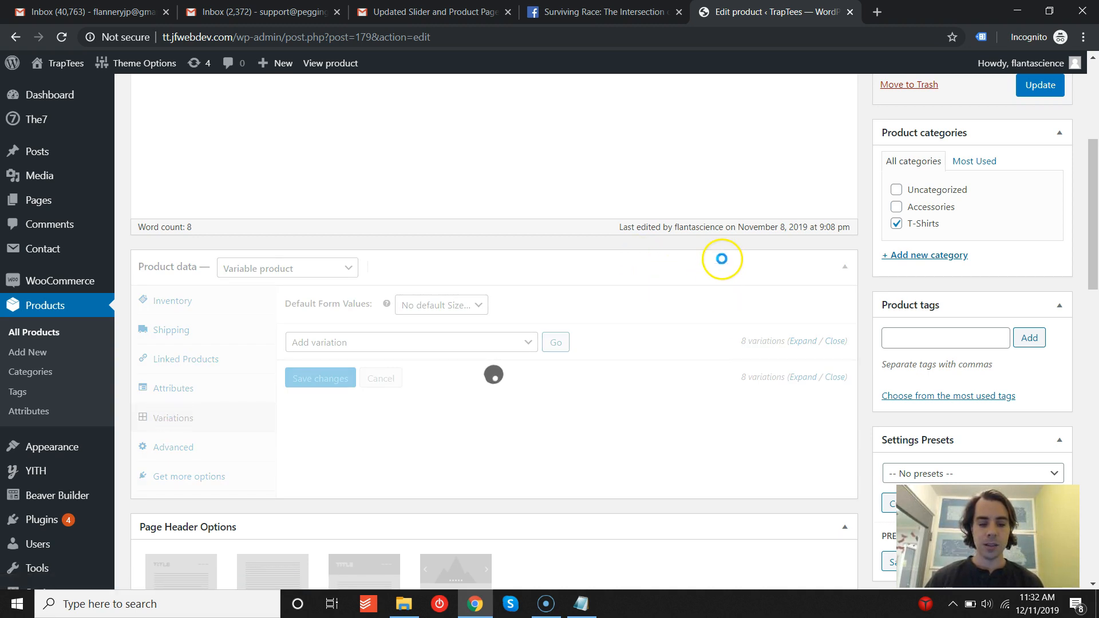
scroll(719, 255, "down", 2)
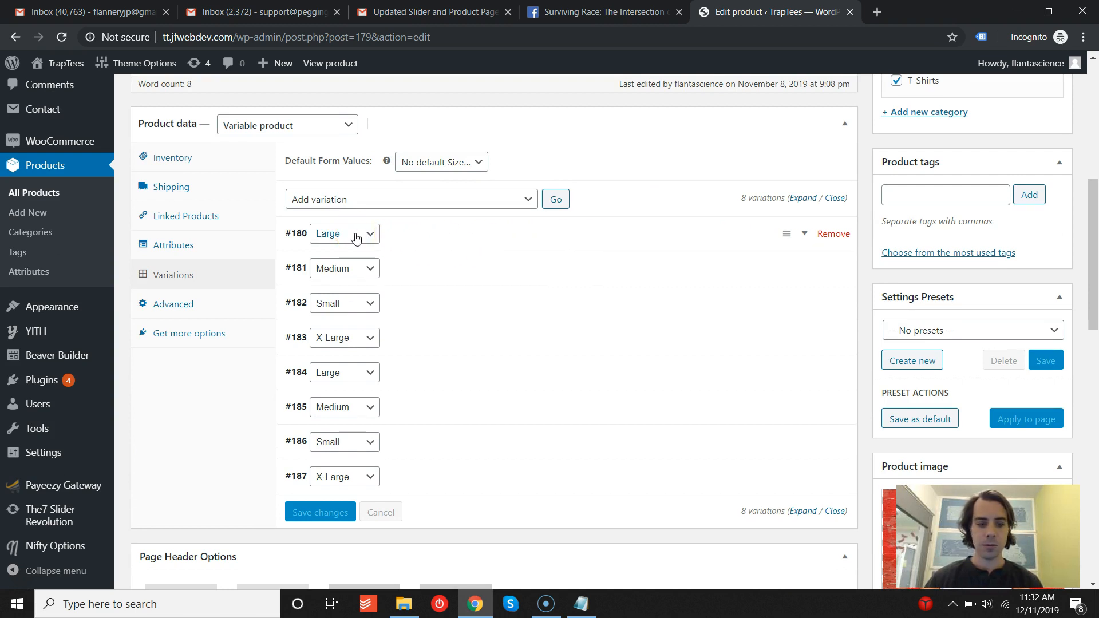
scroll(356, 238, "down", 2)
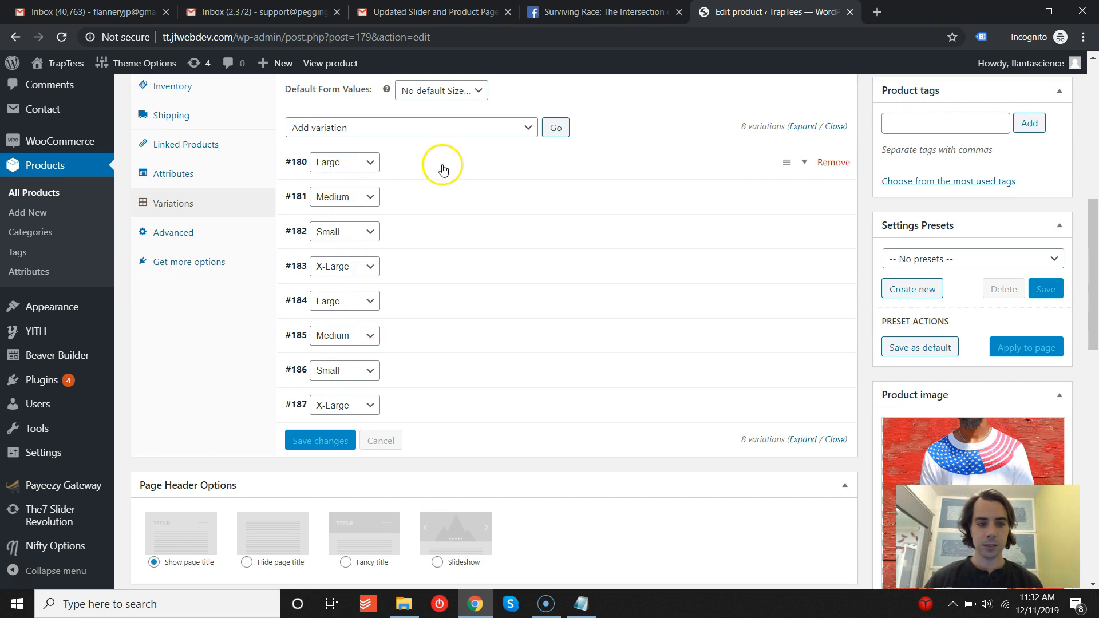
scroll(458, 174, "up", 8)
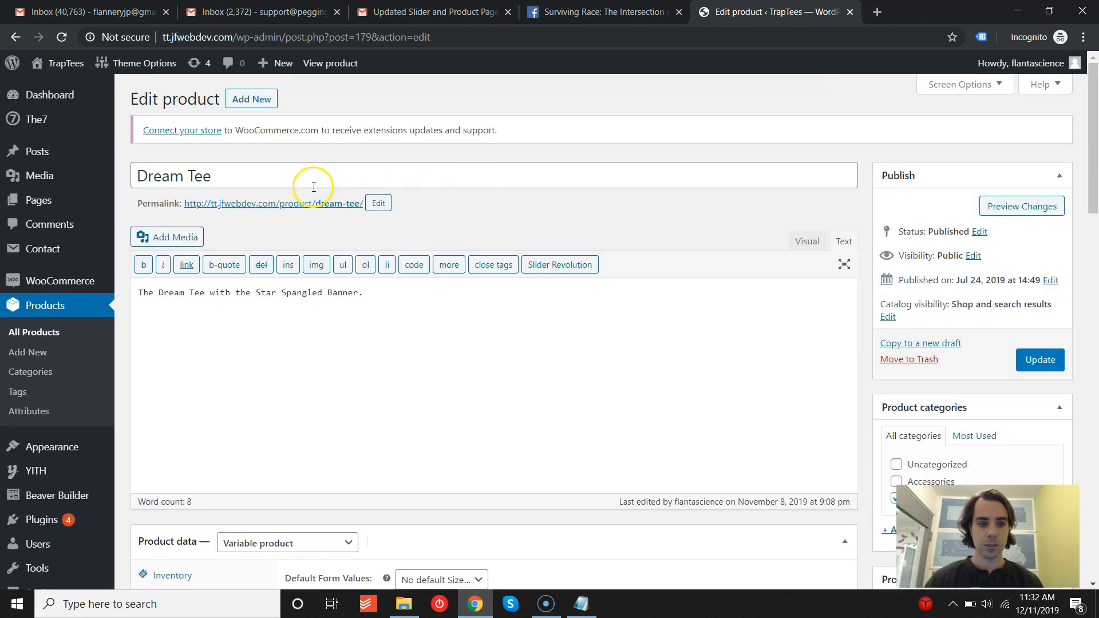
- Open the product's permalink in a new tab and review the live Dream Tee page
middle_click(300, 204)
scroll(777, 193, "down", 3)
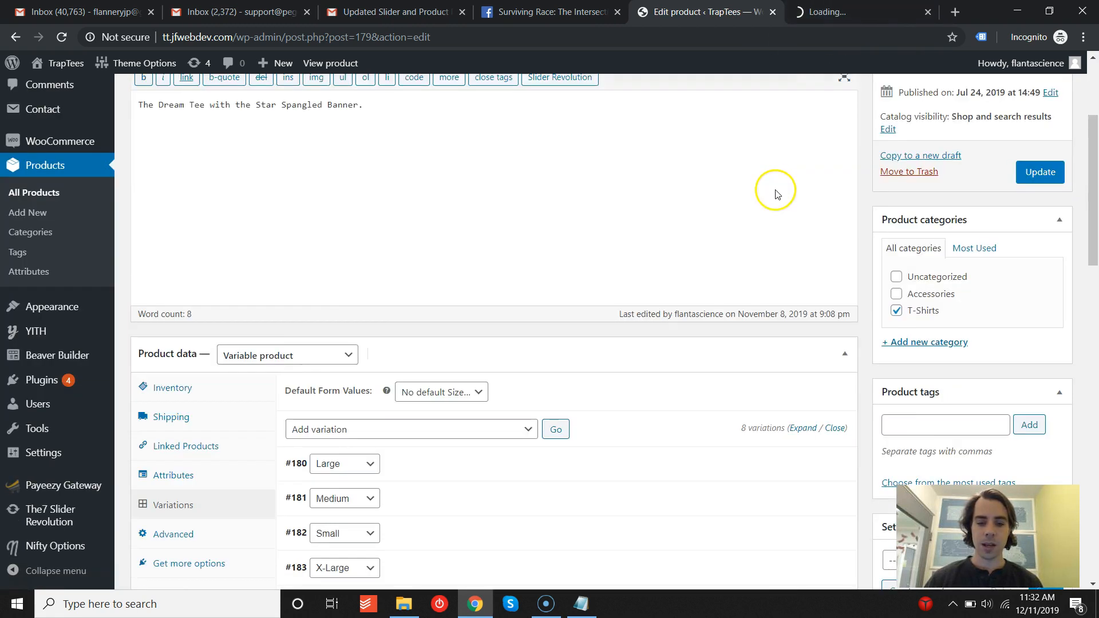
scroll(777, 194, "down", 4)
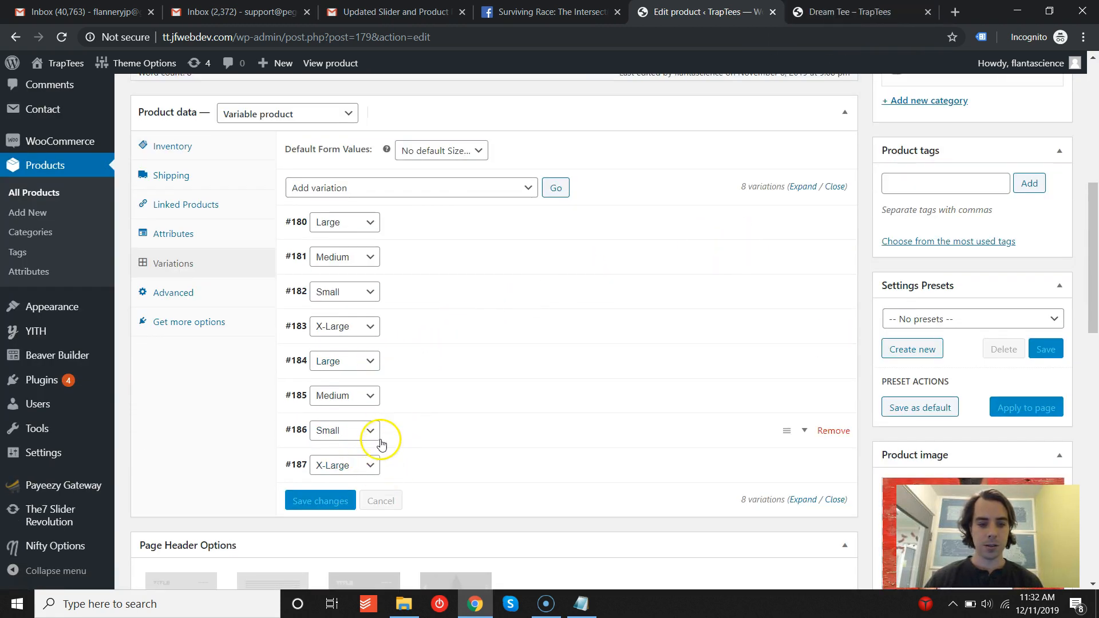
left_click(831, 12)
scroll(736, 207, "down", 2)
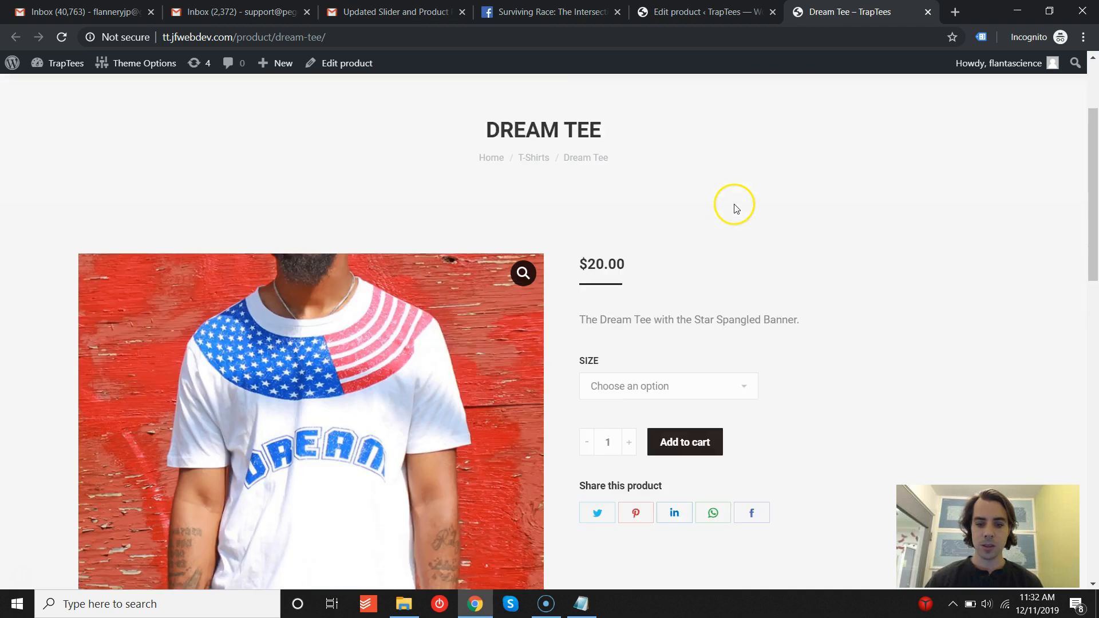
scroll(736, 208, "down", 1)
left_click(636, 311)
left_click(800, 324)
left_click(702, 12)
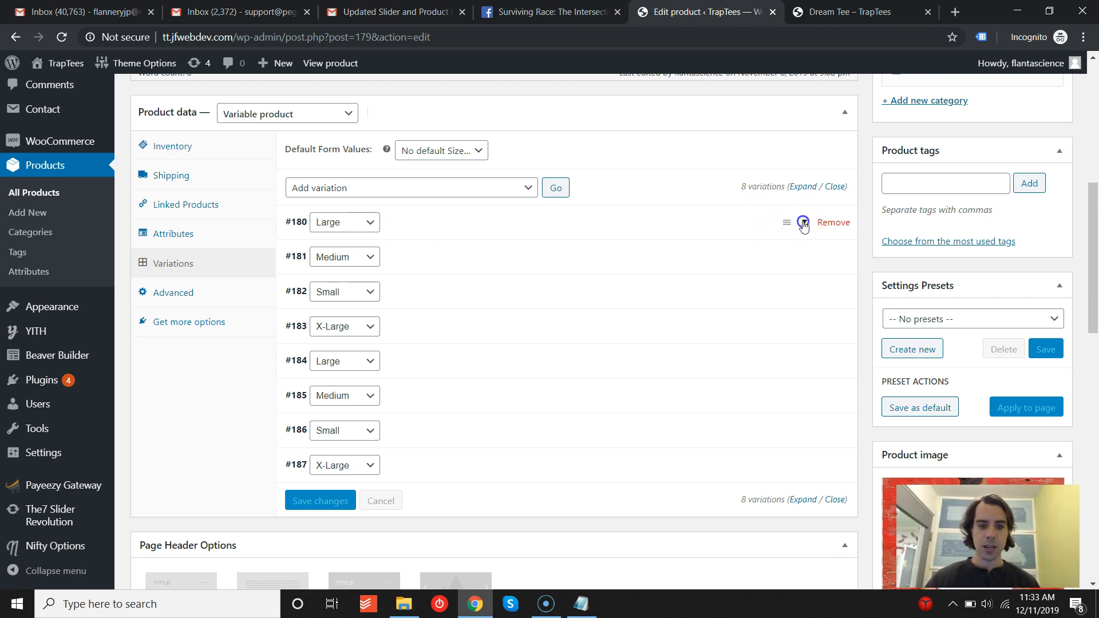
- Expand the Large, Medium and Small variations to inspect their prices and stock settings
left_click(804, 223)
scroll(406, 239, "down", 1)
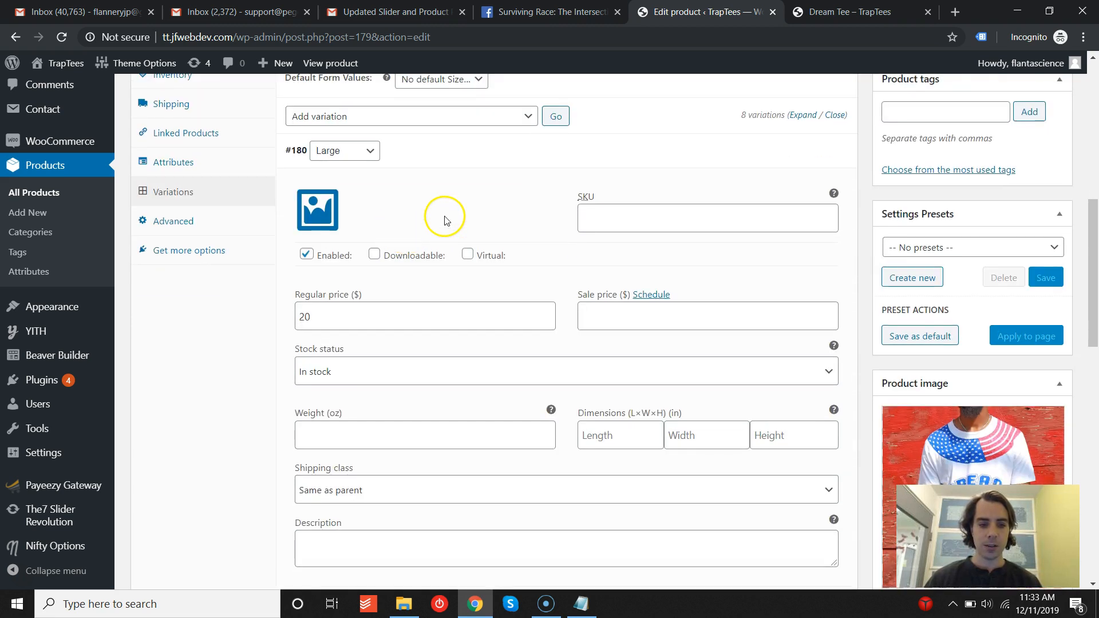
scroll(448, 220, "down", 1)
left_click(319, 242)
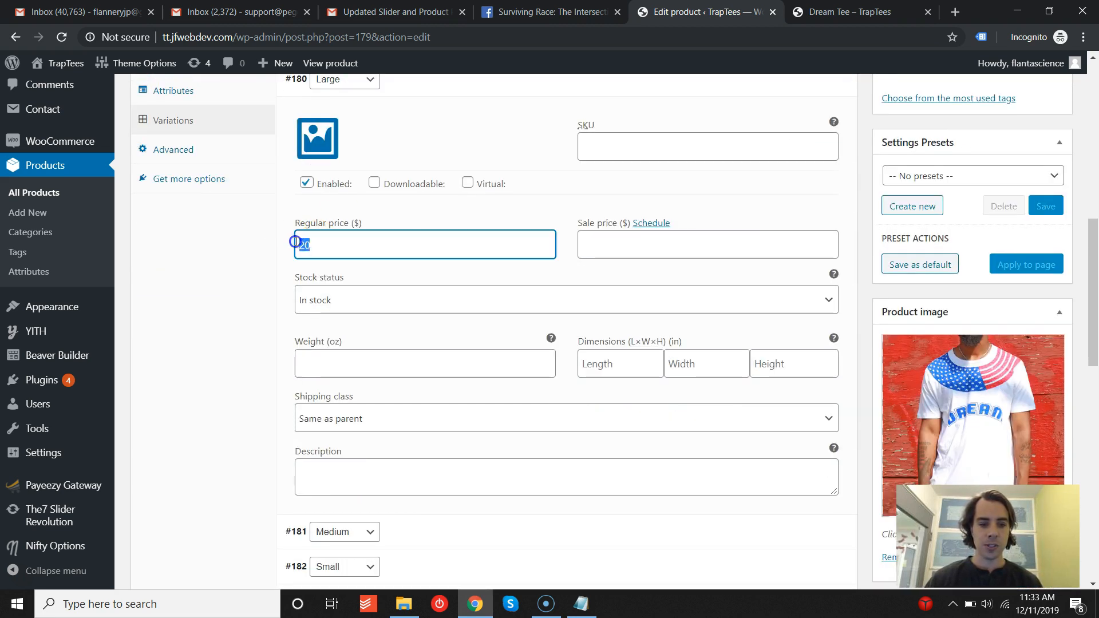
scroll(306, 243, "down", 3)
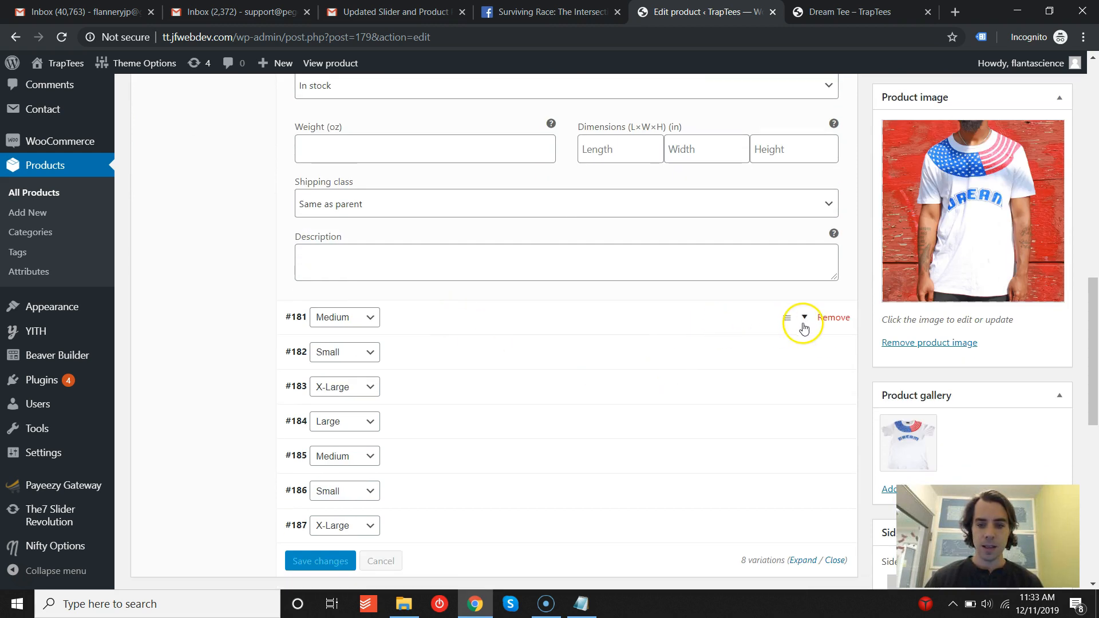
left_click(808, 320)
scroll(734, 312, "down", 8)
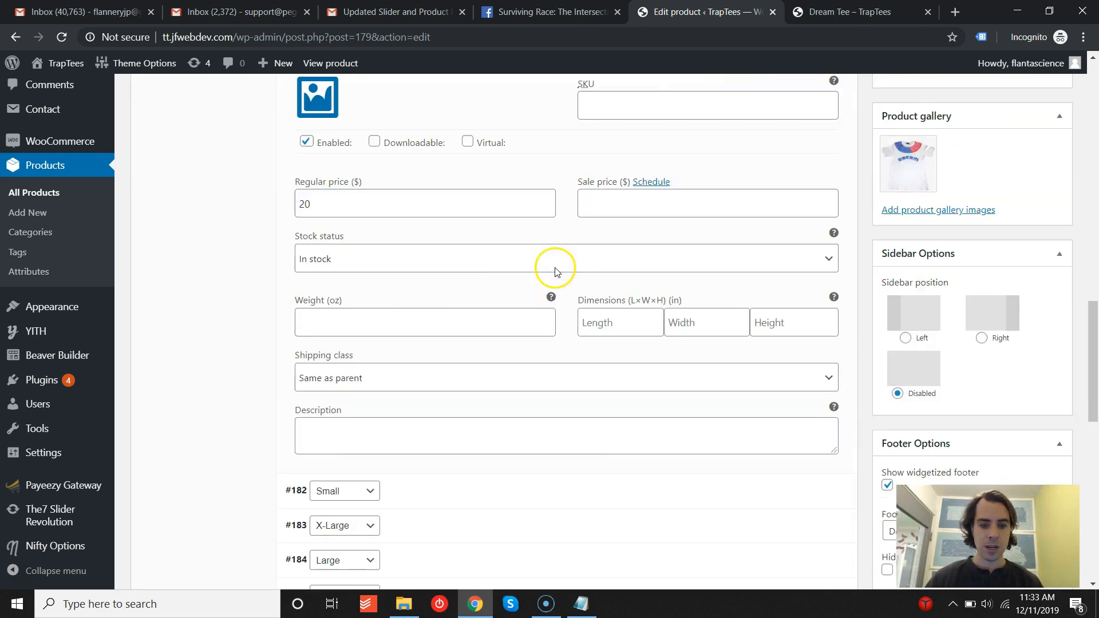
left_click(796, 272)
scroll(700, 272, "down", 5)
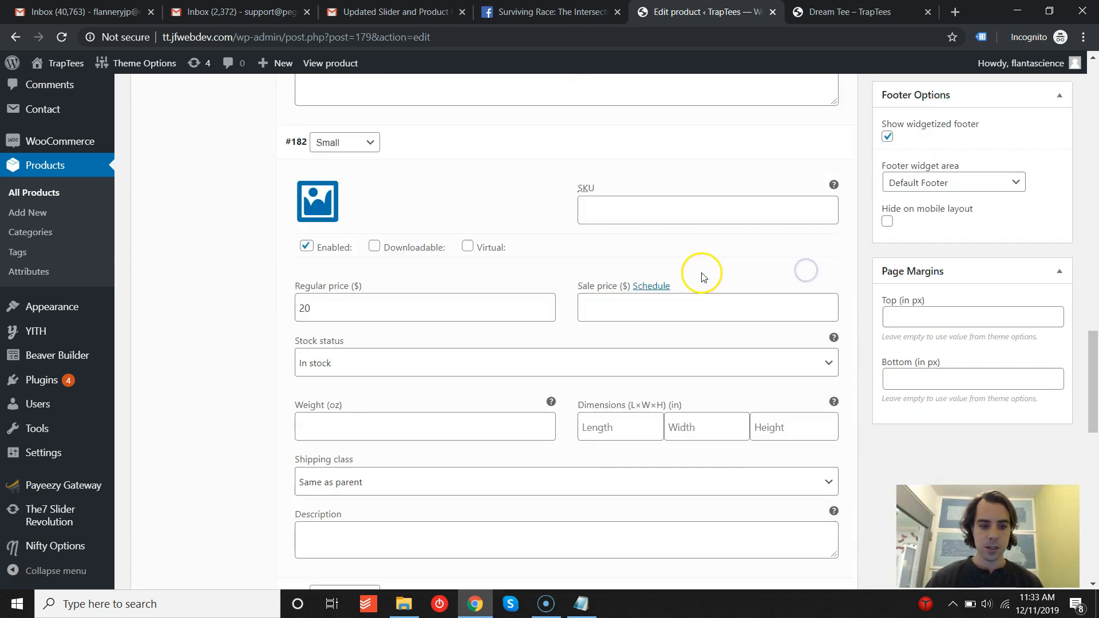
left_click(807, 298)
scroll(533, 297, "down", 7)
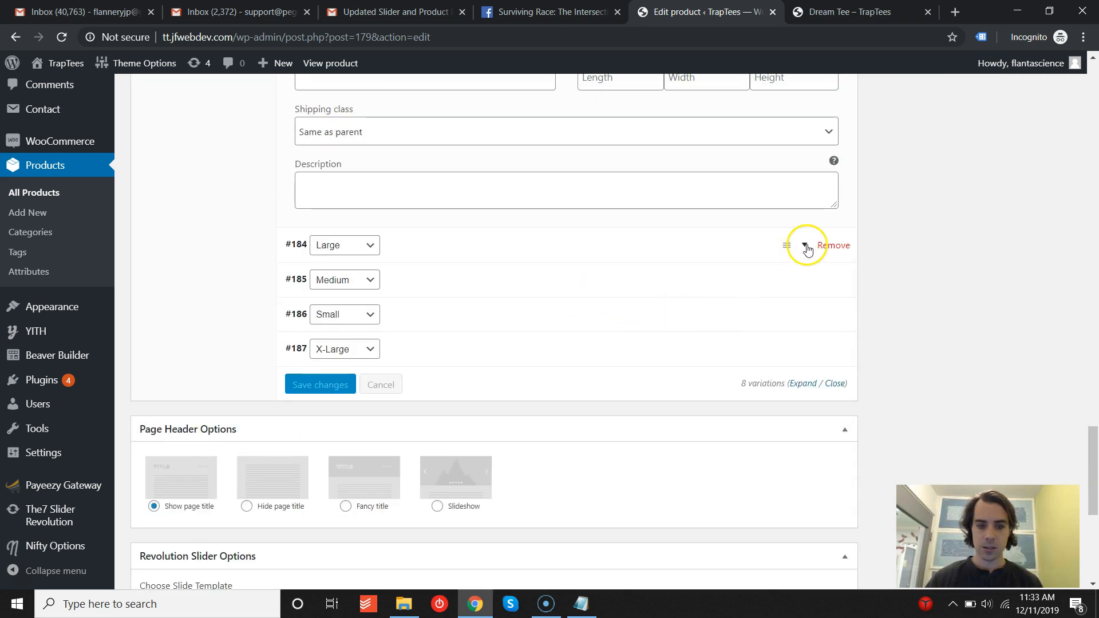
- Expand the remaining Medium, Small and X-Large variations to inspect their prices and stock settings
left_click(807, 247)
scroll(543, 269, "down", 7)
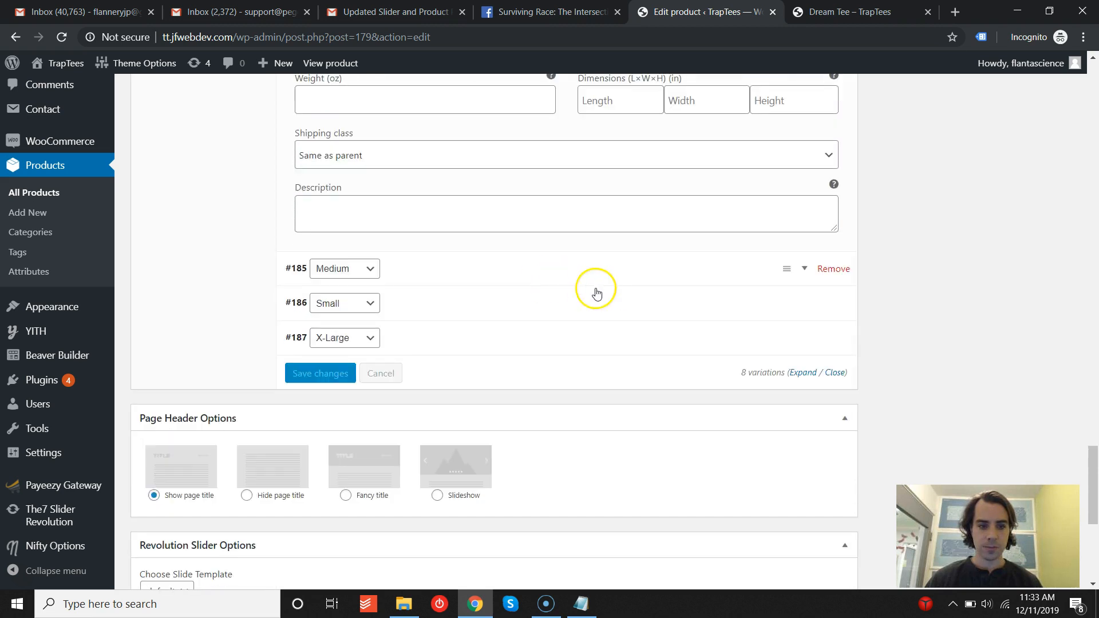
left_click(806, 269)
scroll(685, 277, "down", 7)
left_click(804, 296)
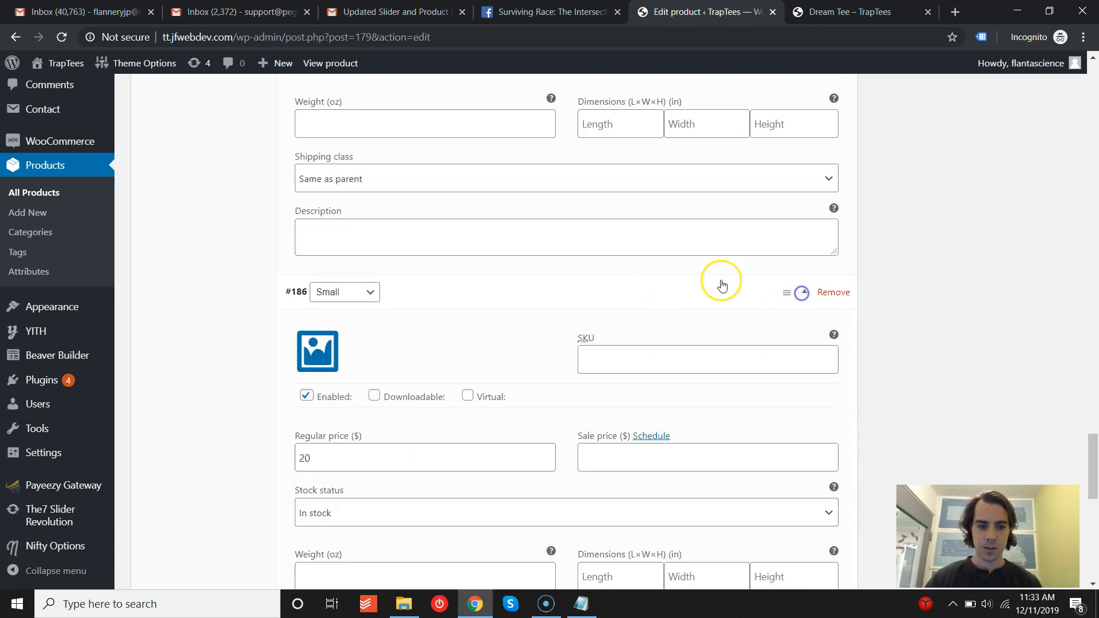
scroll(682, 275, "down", 6)
left_click(805, 387)
scroll(689, 322, "down", 3)
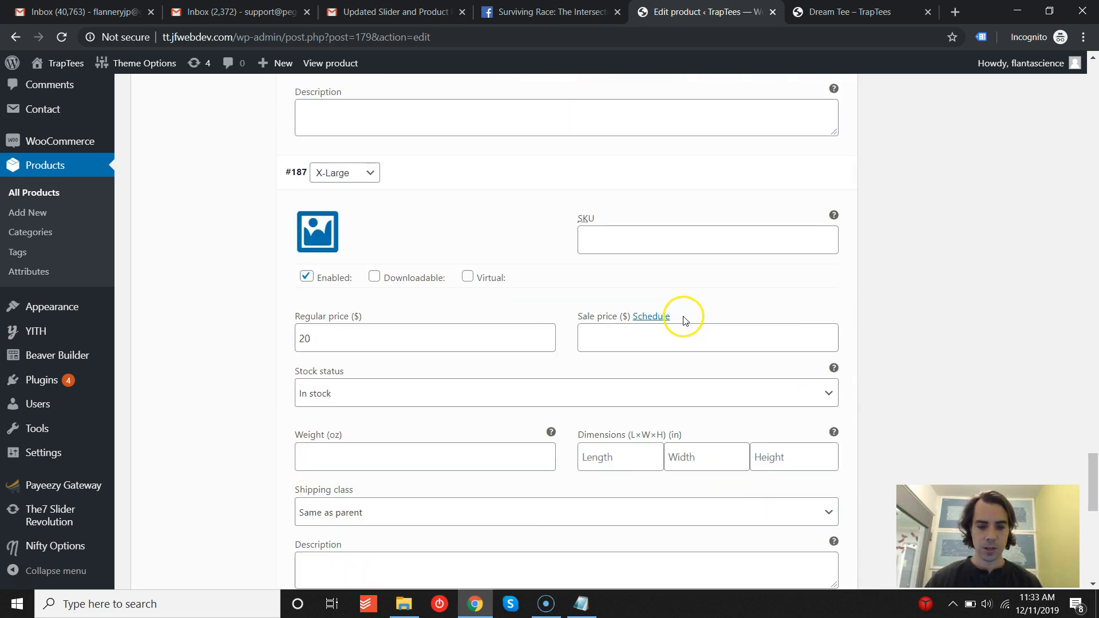
- Bulk-set the regular price of all variations to 15
left_click_drag(1097, 454, 1096, 113)
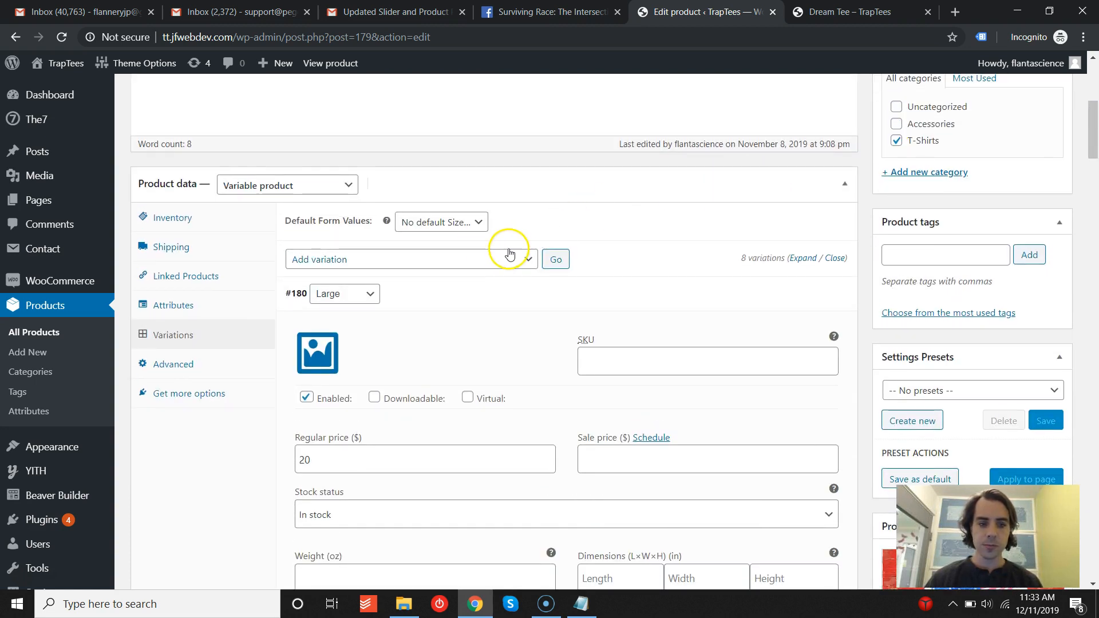
left_click(329, 263)
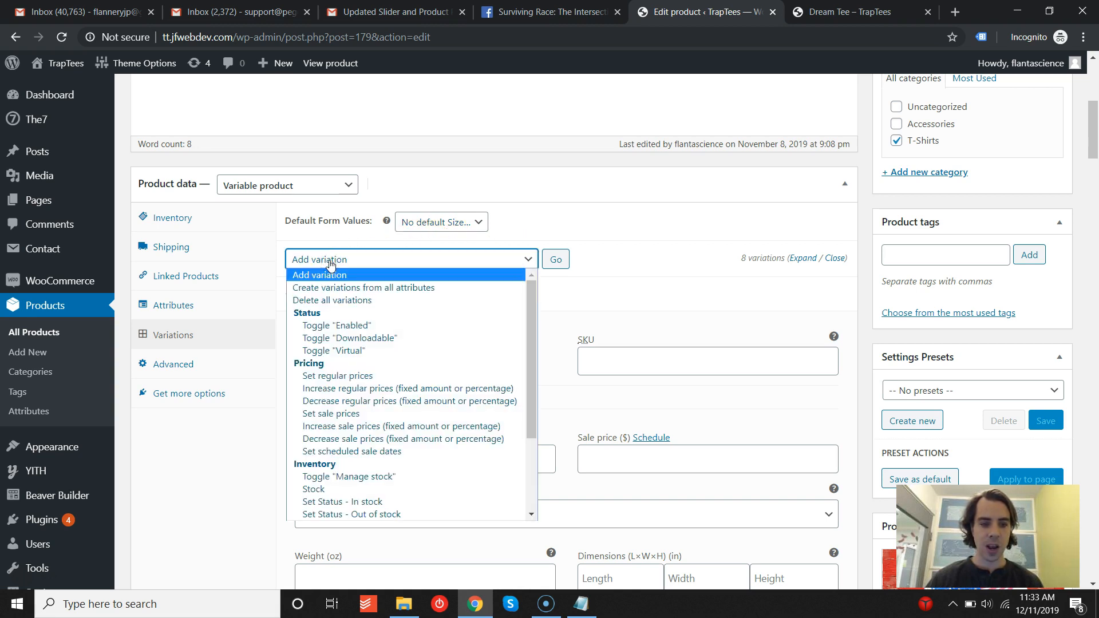
left_click(330, 261)
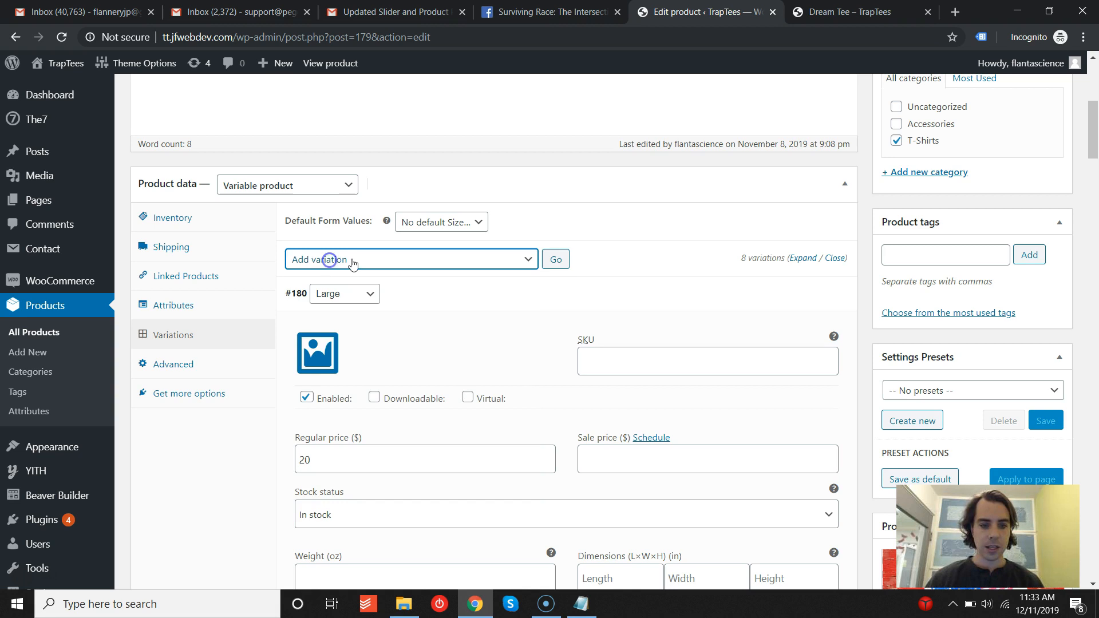
left_click(330, 262)
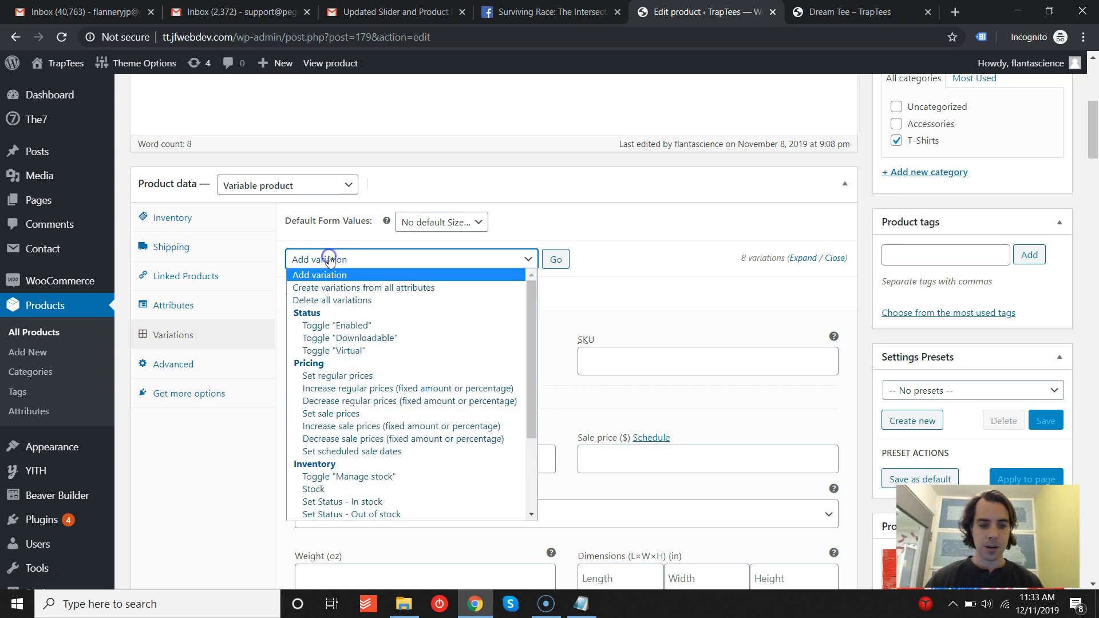
left_click(343, 376)
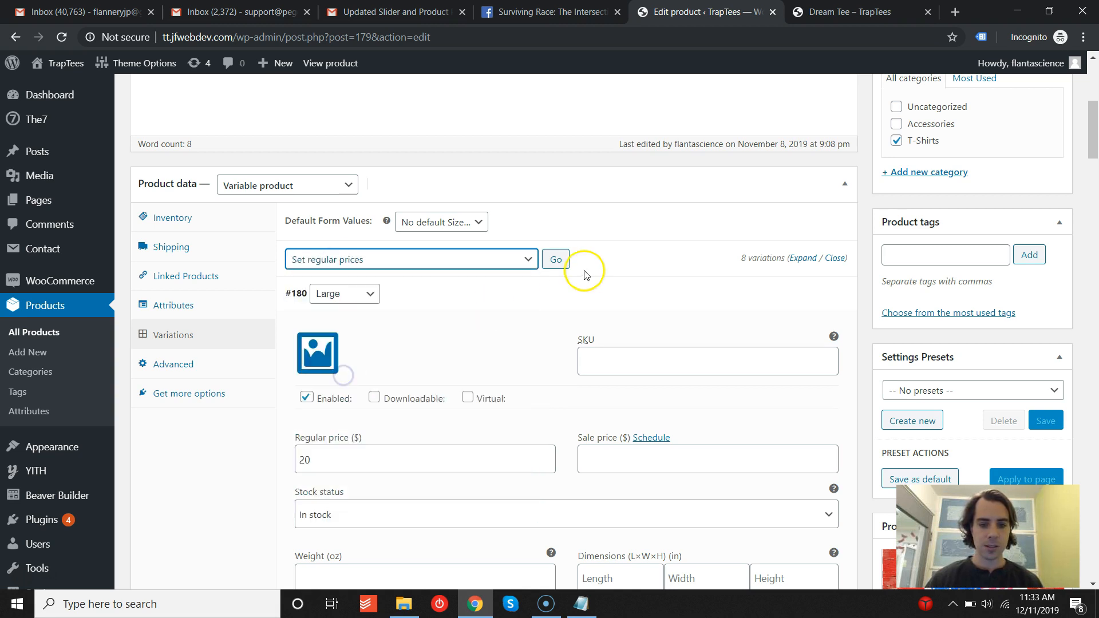
left_click(556, 260)
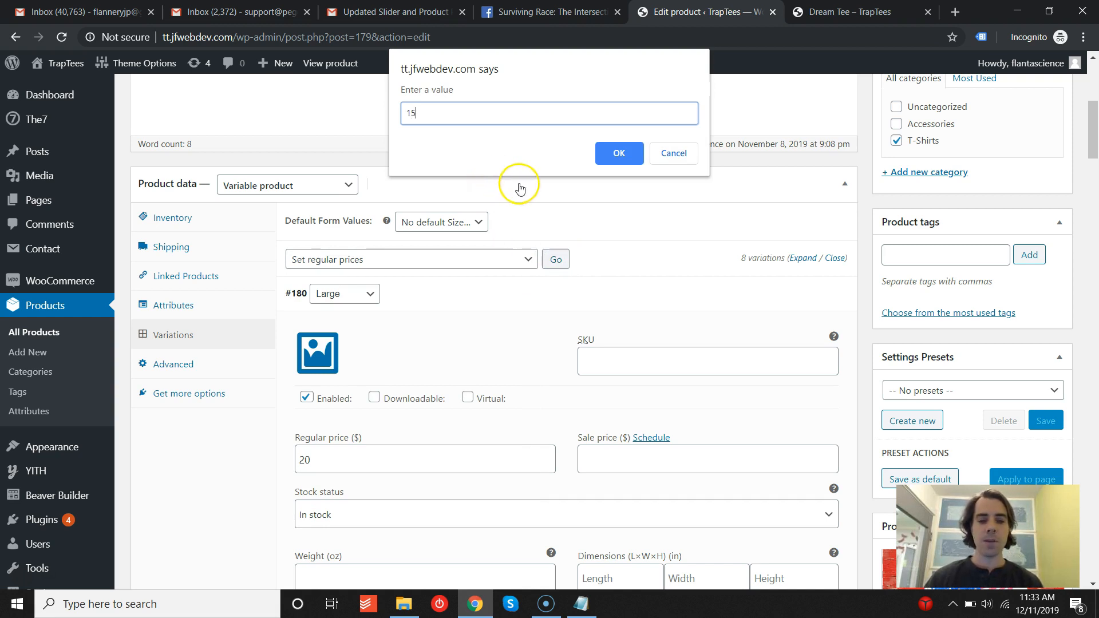
left_click(620, 155)
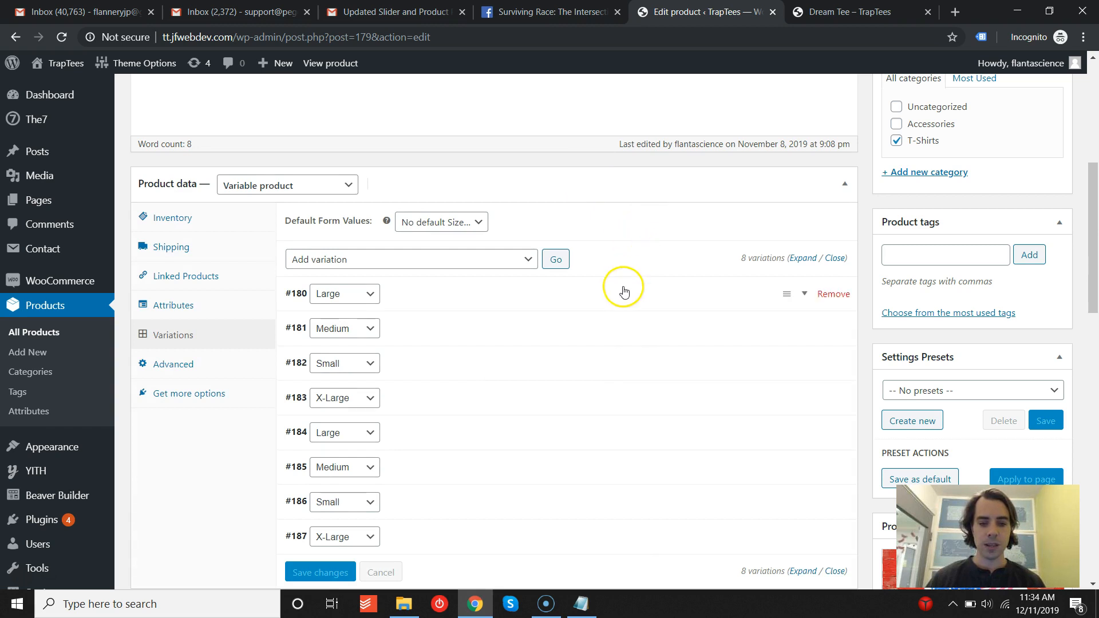
- Expand the first Large variation to check its price and update the product
left_click(708, 294)
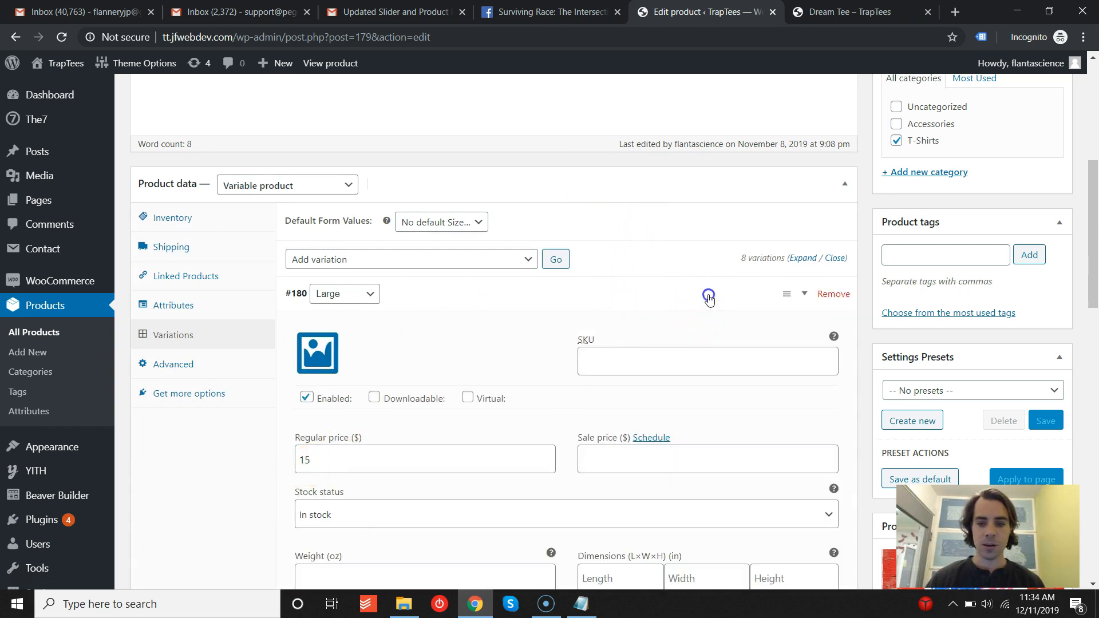
scroll(932, 242, "up", 5)
left_click(1039, 292)
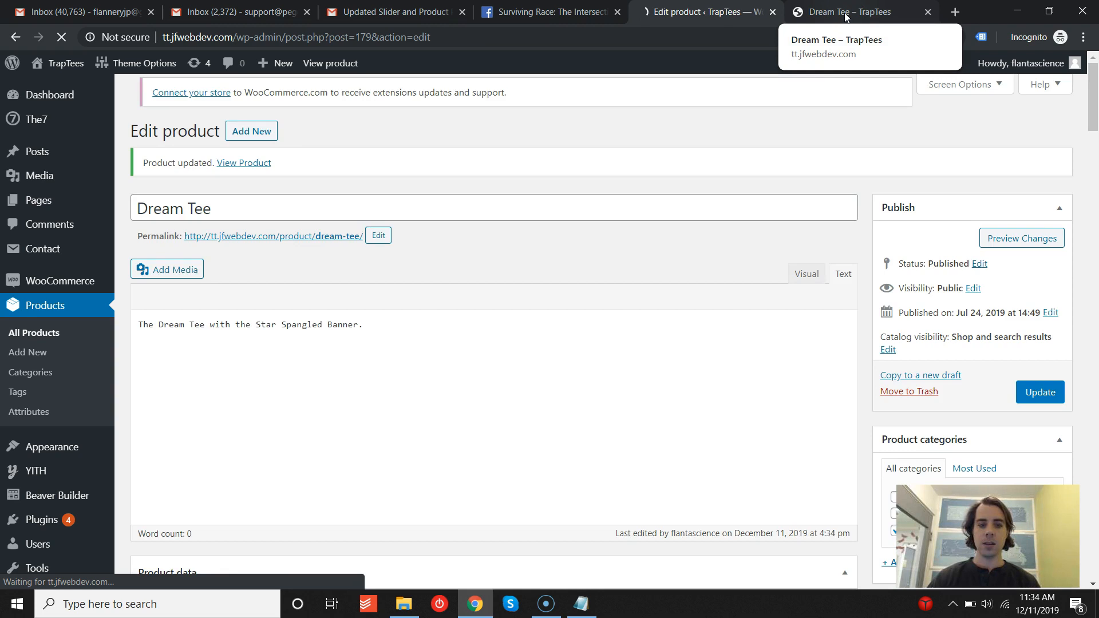
- Reload the live Dream Tee page to check its price and return to the product editor
left_click(846, 16)
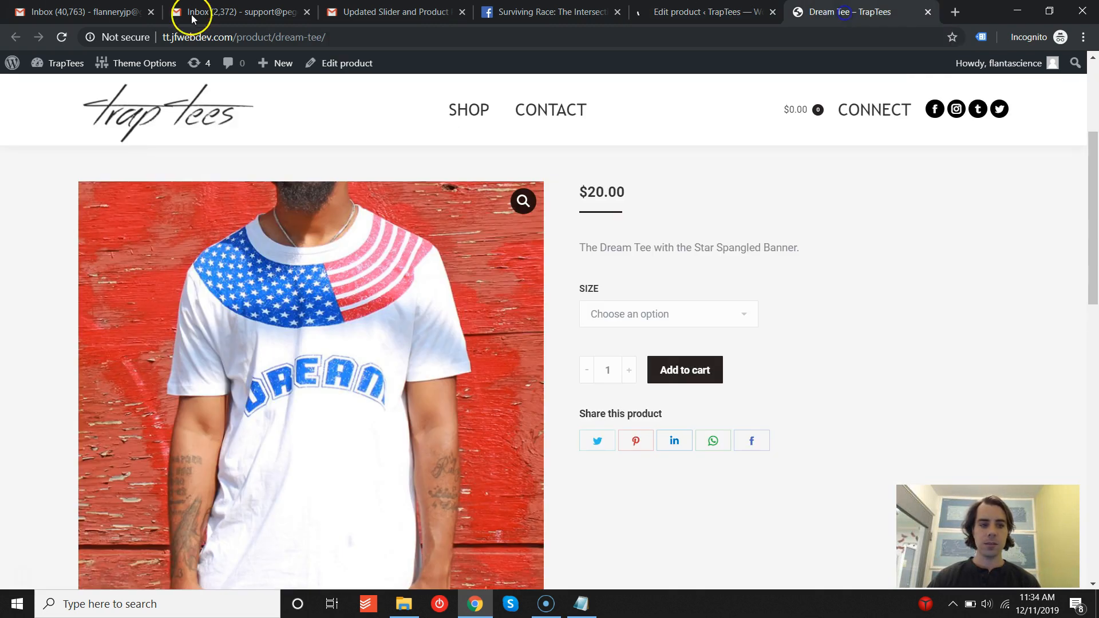
left_click(71, 39)
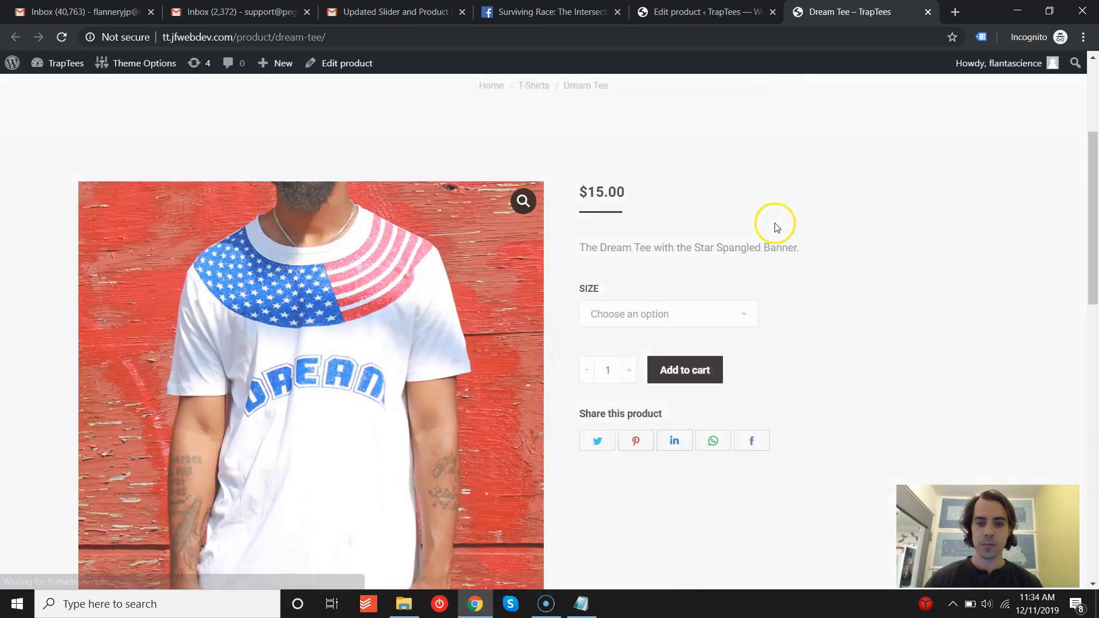
key("ctrl+shift+Tab")
scroll(730, 176, "down", 5)
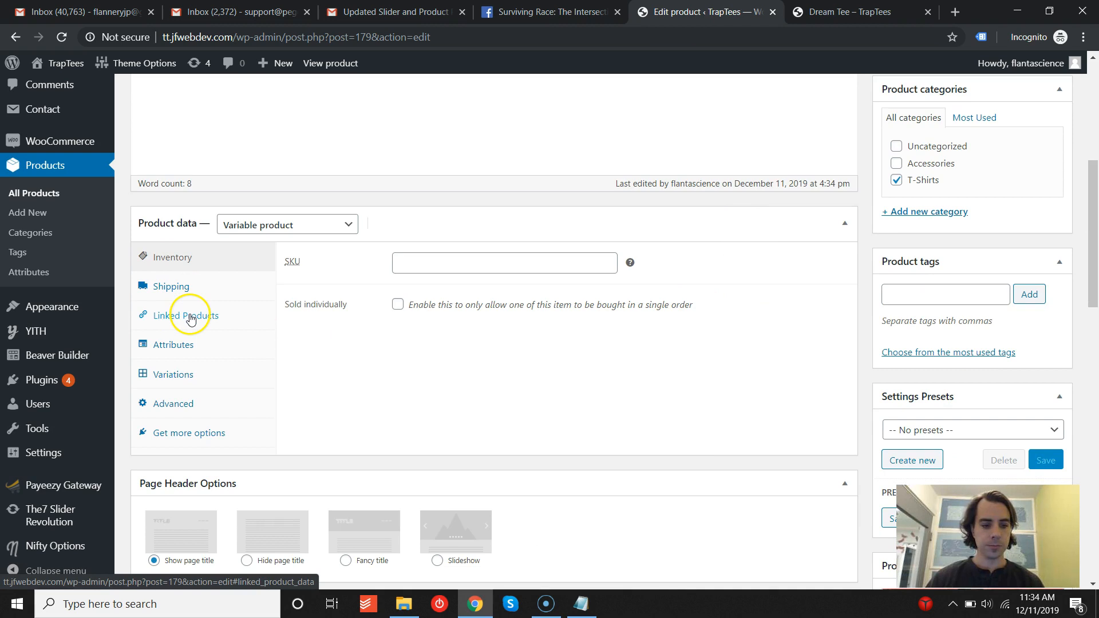
- Bulk-set the regular price of all variations to 20 and update the product
left_click(171, 374)
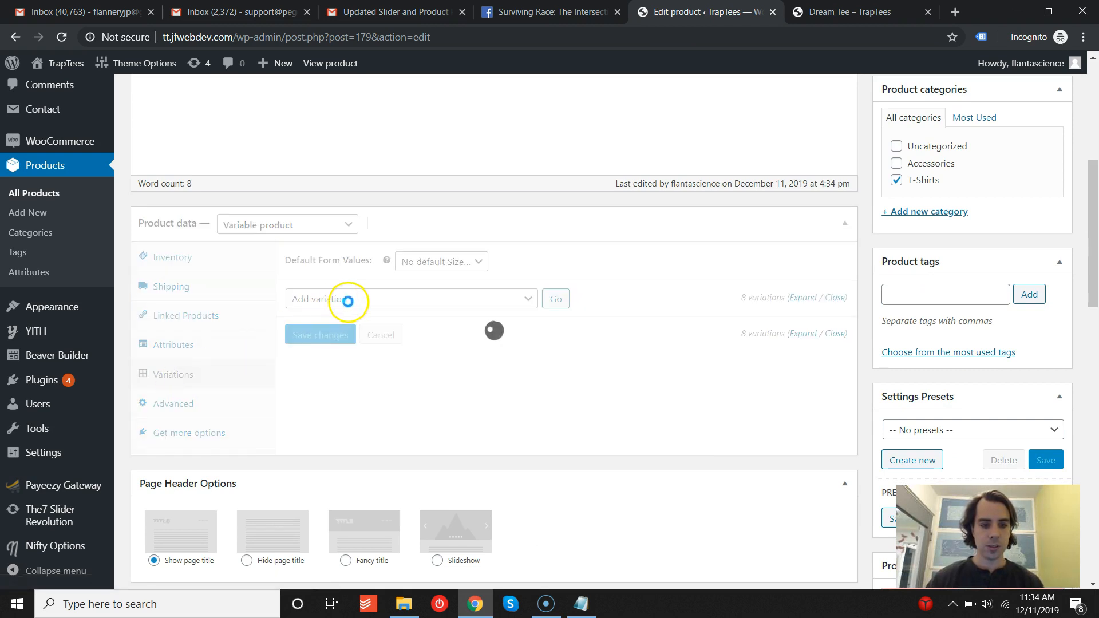
left_click(347, 299)
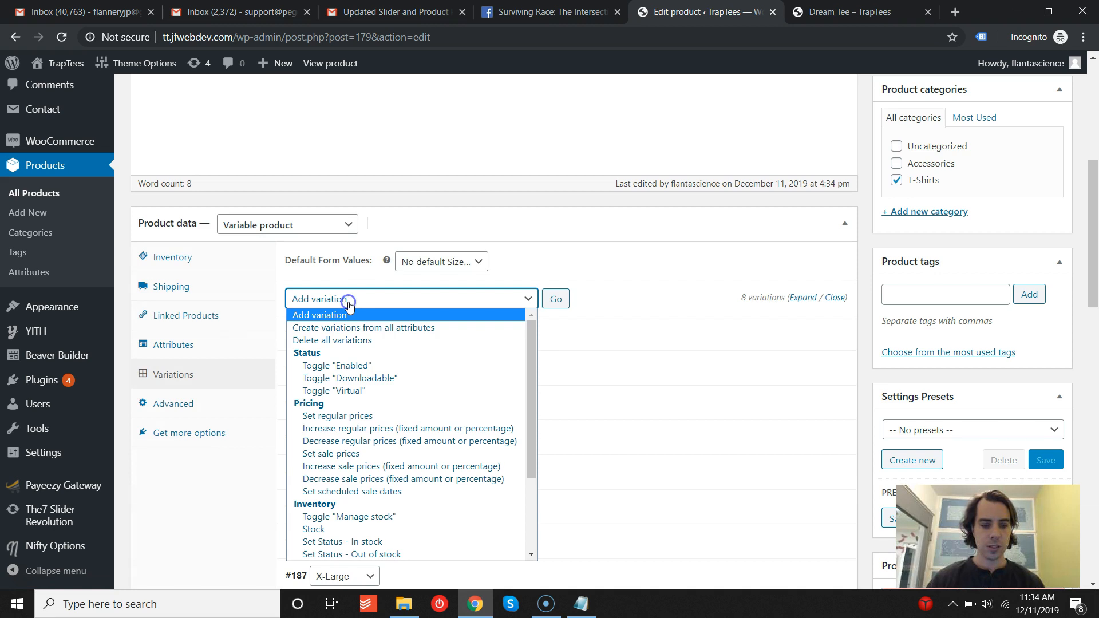
left_click(364, 417)
left_click(556, 299)
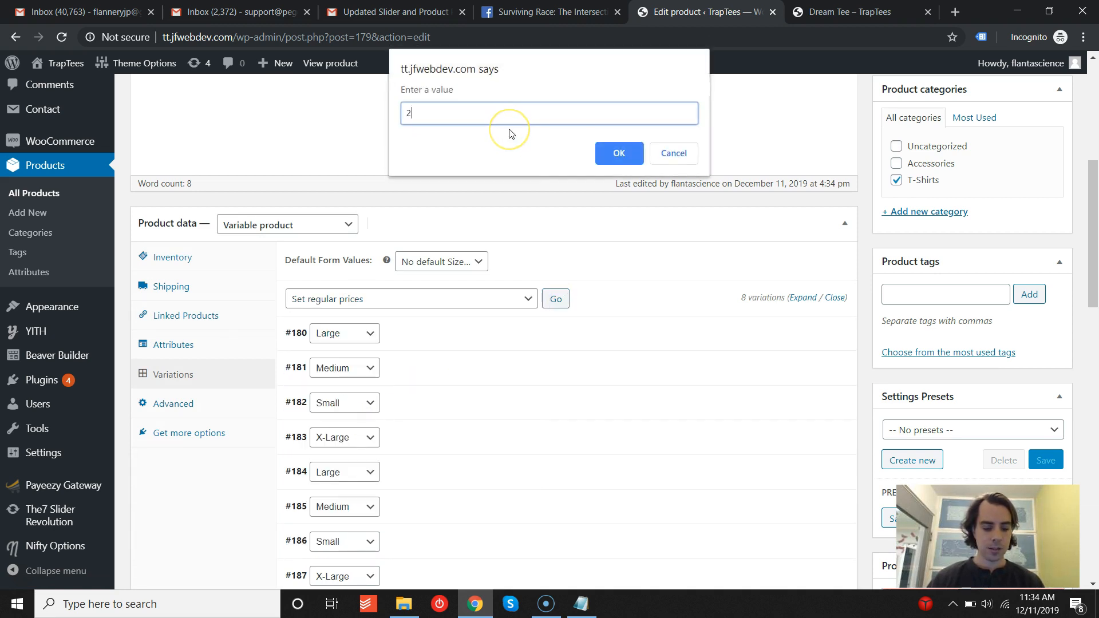
type("20")
left_click(618, 153)
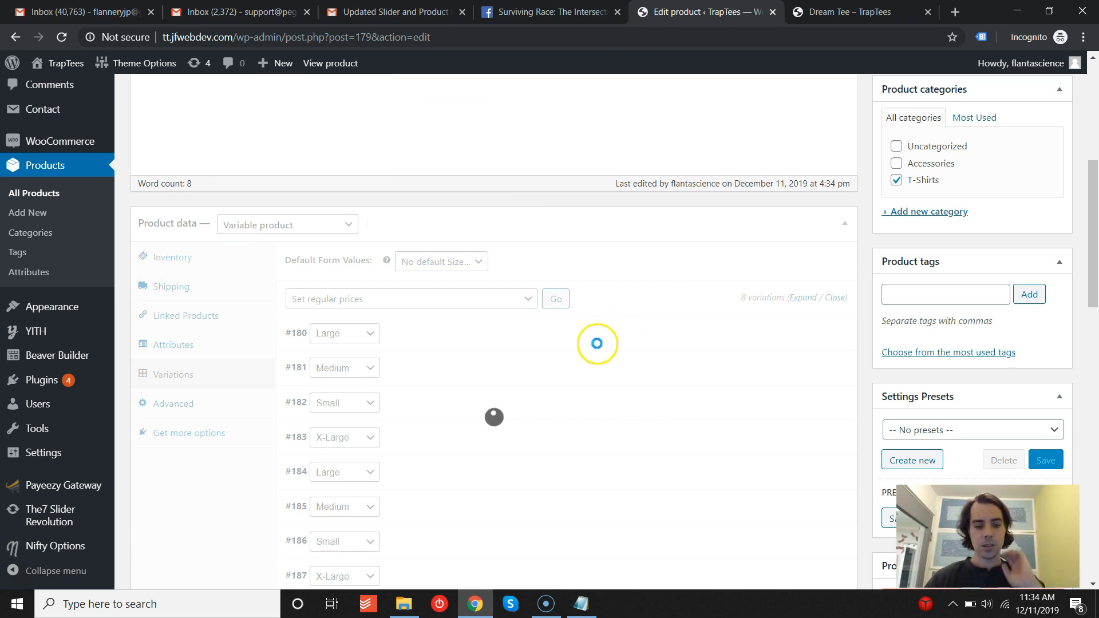
scroll(596, 341, "down", 5)
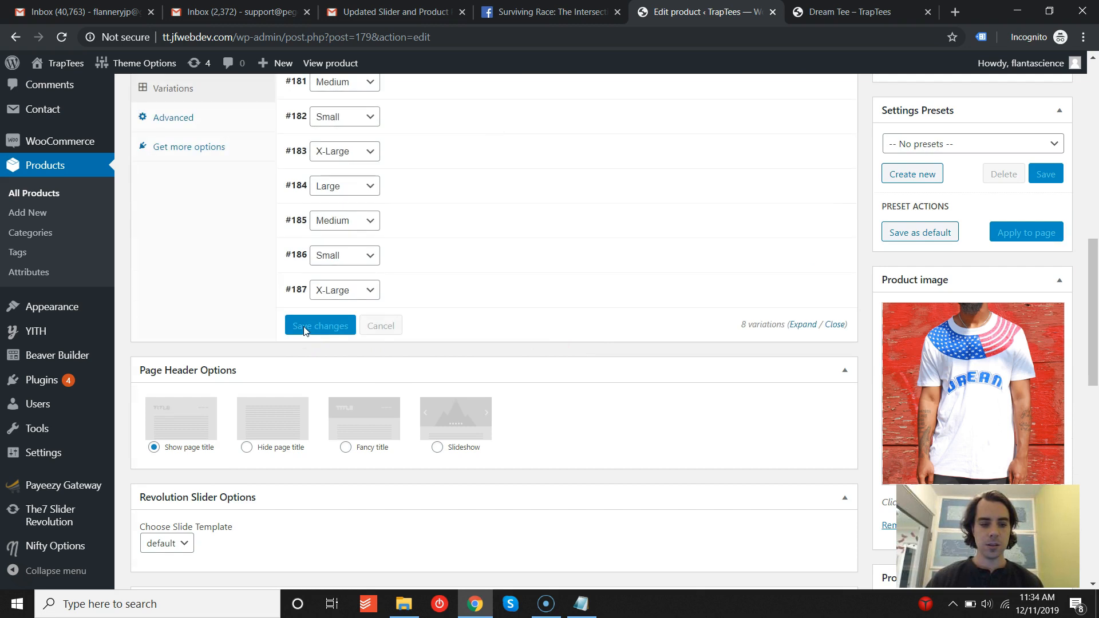
left_click_drag(1095, 286, 1096, 150)
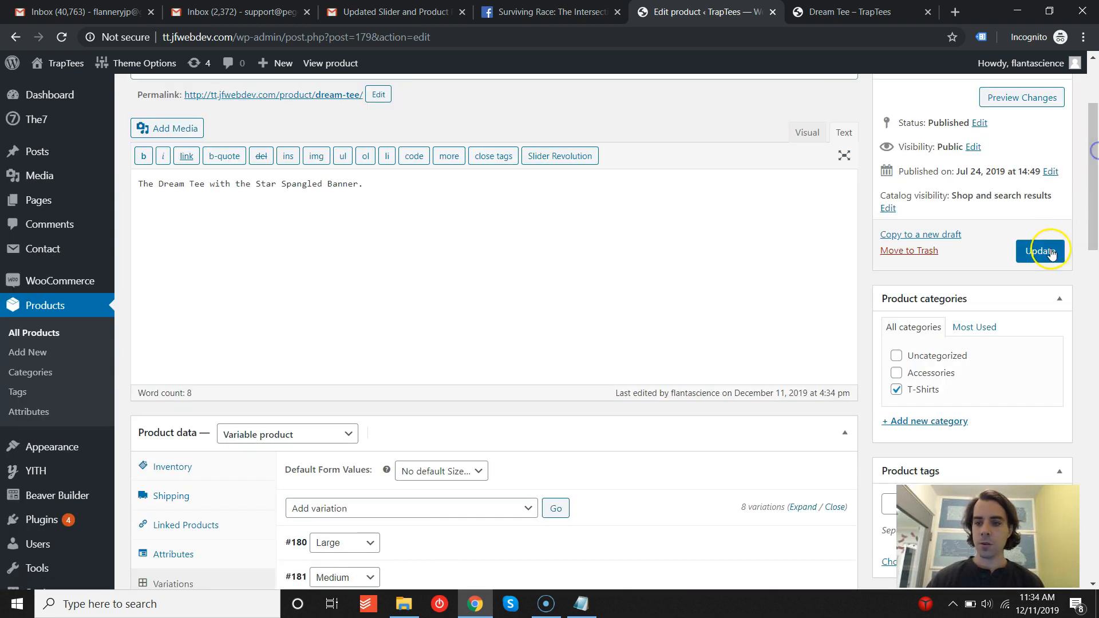
left_click(1050, 252)
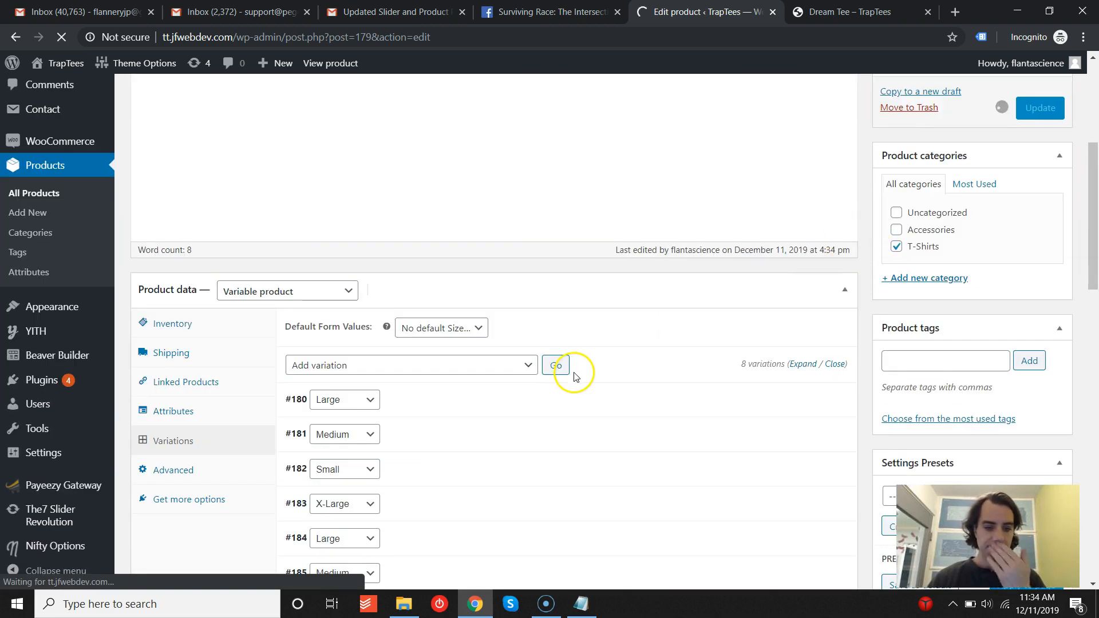
- Open the product's attributes and expand the Color and Size attributes to review their values
scroll(576, 377, "down", 2)
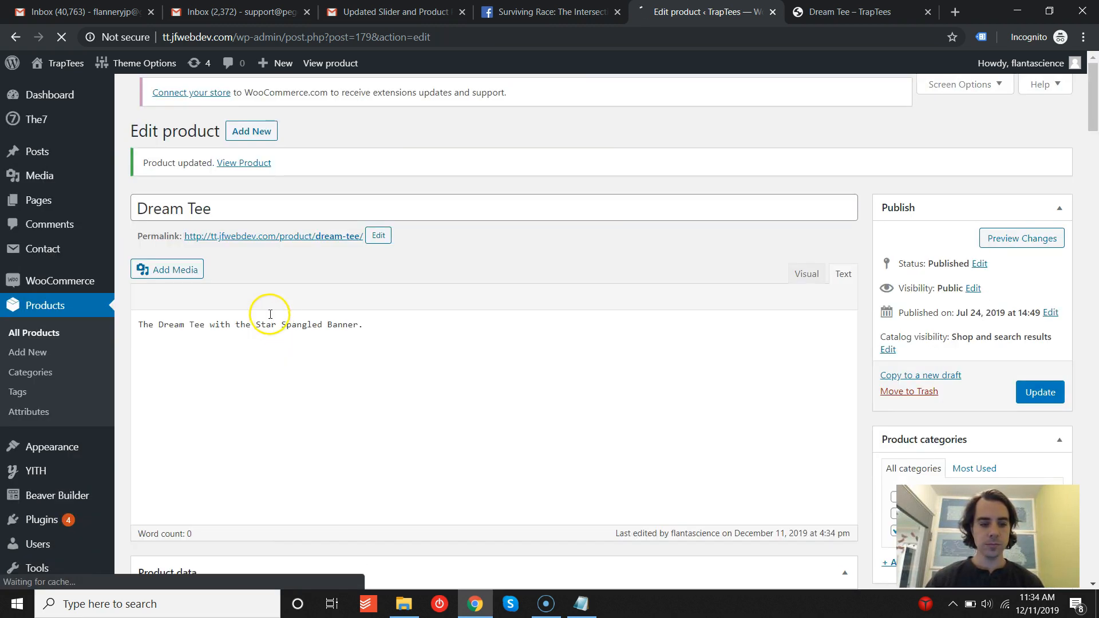
scroll(229, 303, "down", 7)
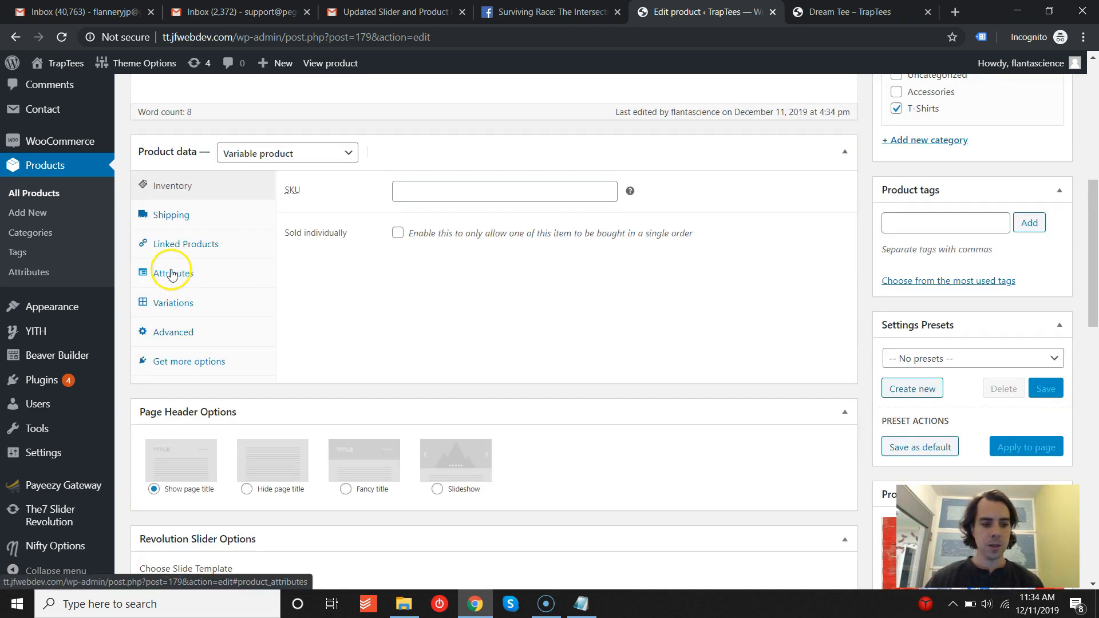
left_click(172, 274)
left_click(296, 221)
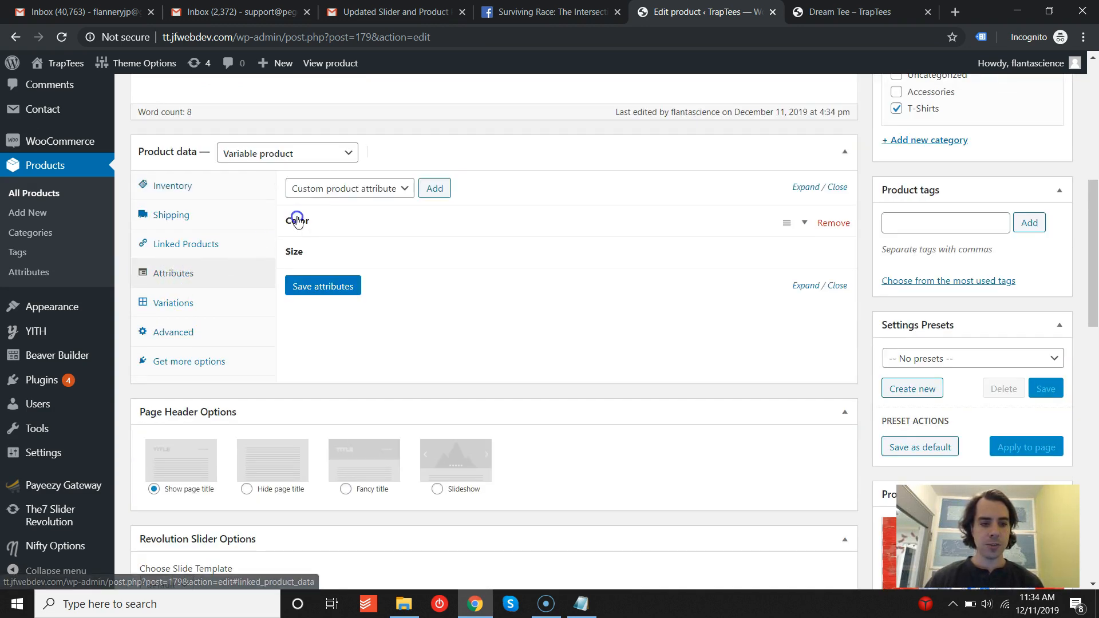
scroll(307, 228, "down", 1)
left_click(328, 284)
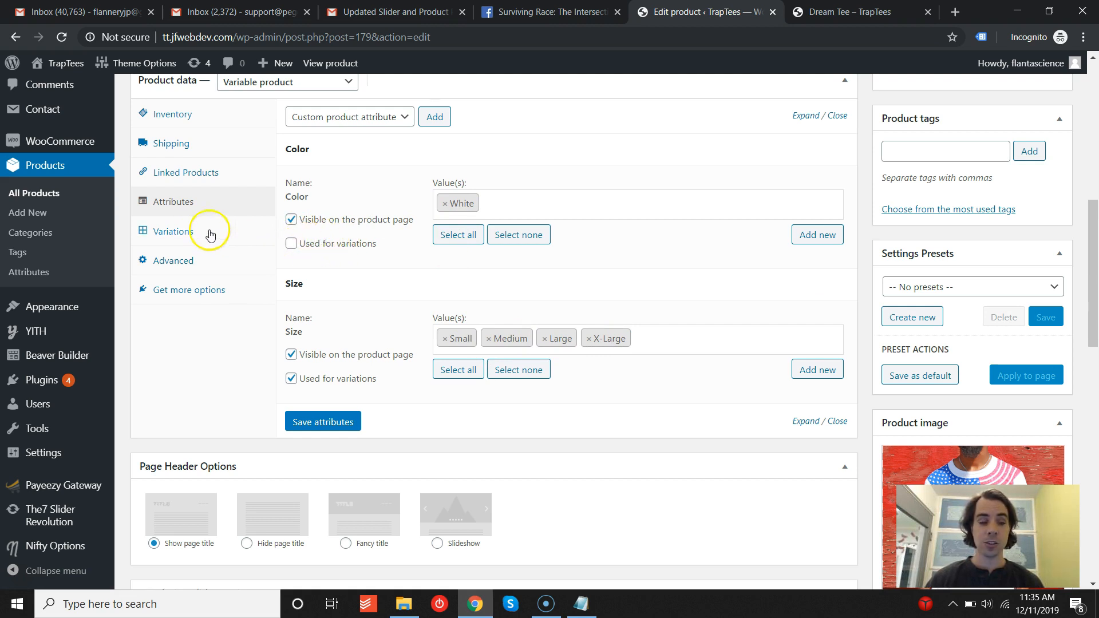
- Delete all of the product's variations, confirming both warnings
left_click(174, 233)
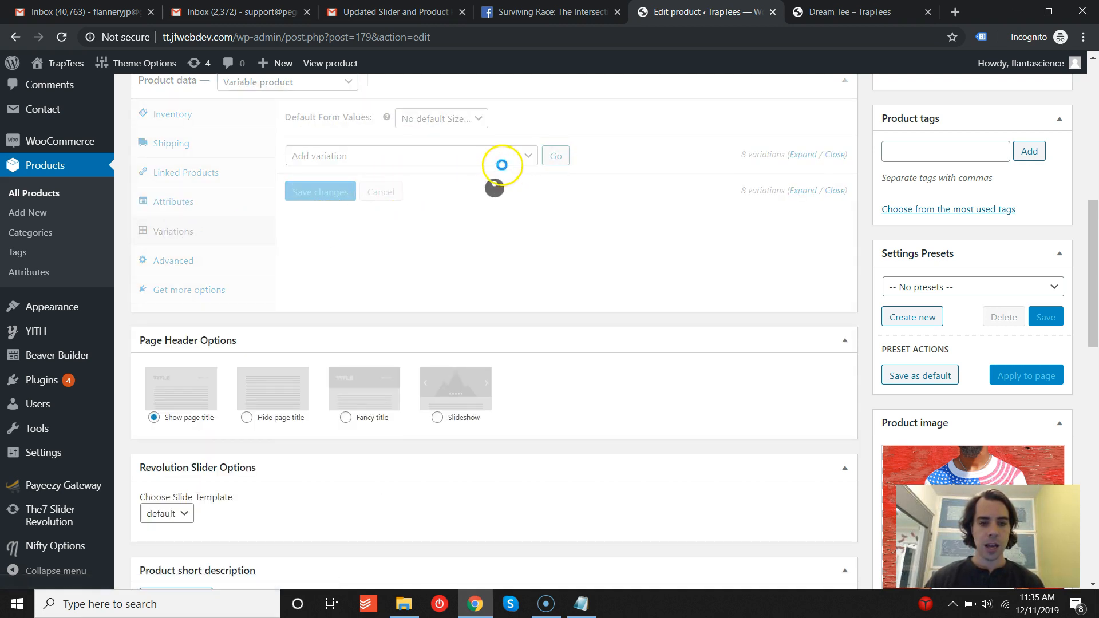
left_click(527, 156)
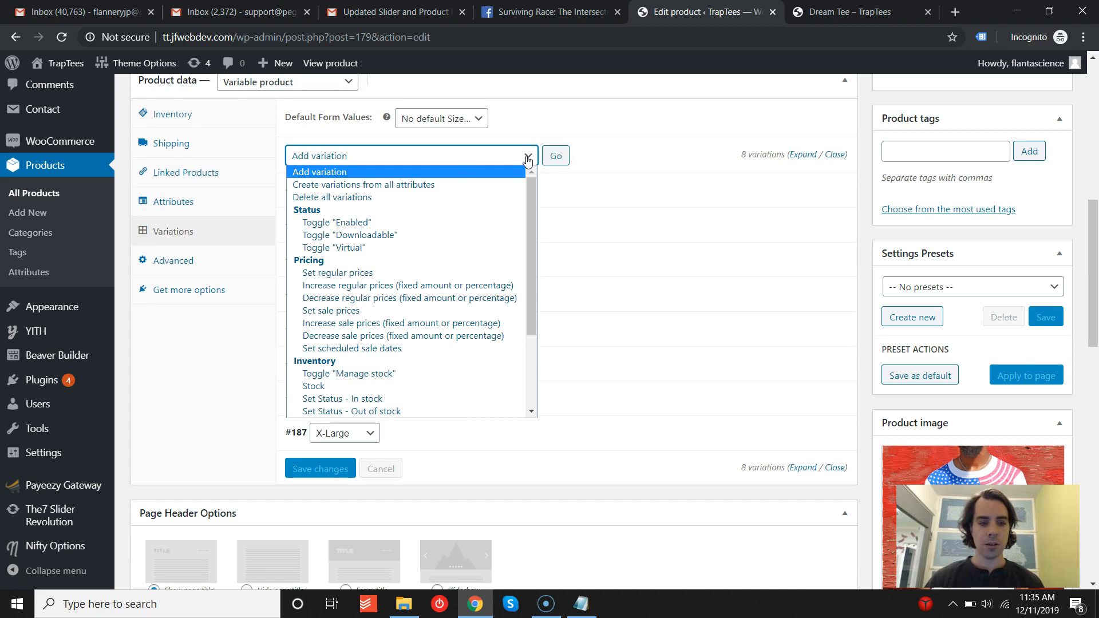
left_click(350, 198)
left_click(554, 156)
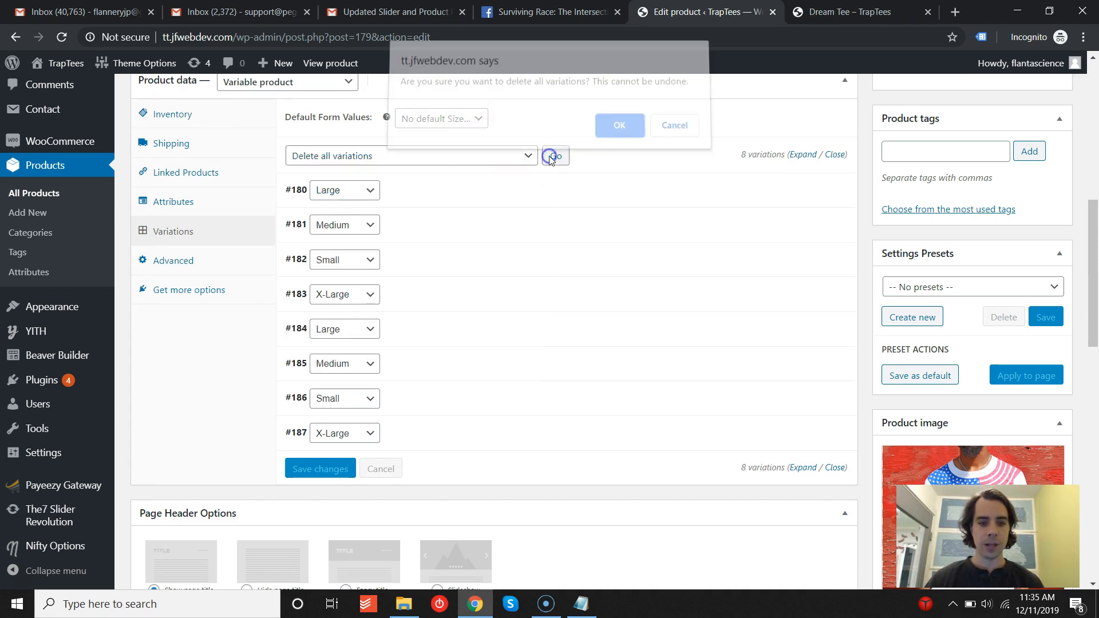
left_click(617, 136)
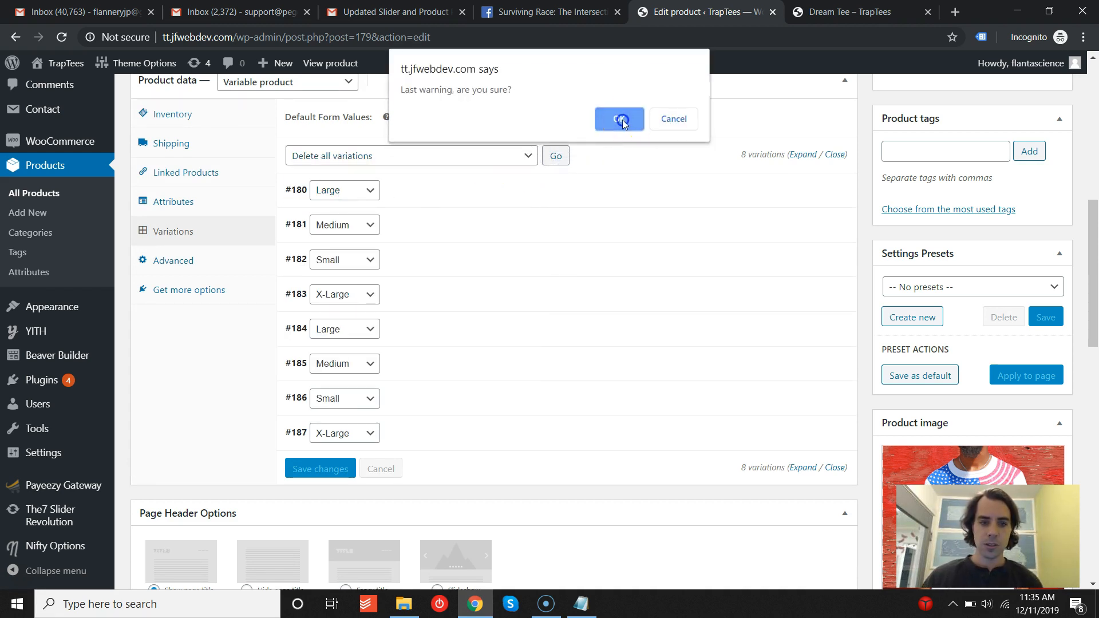
left_click(622, 120)
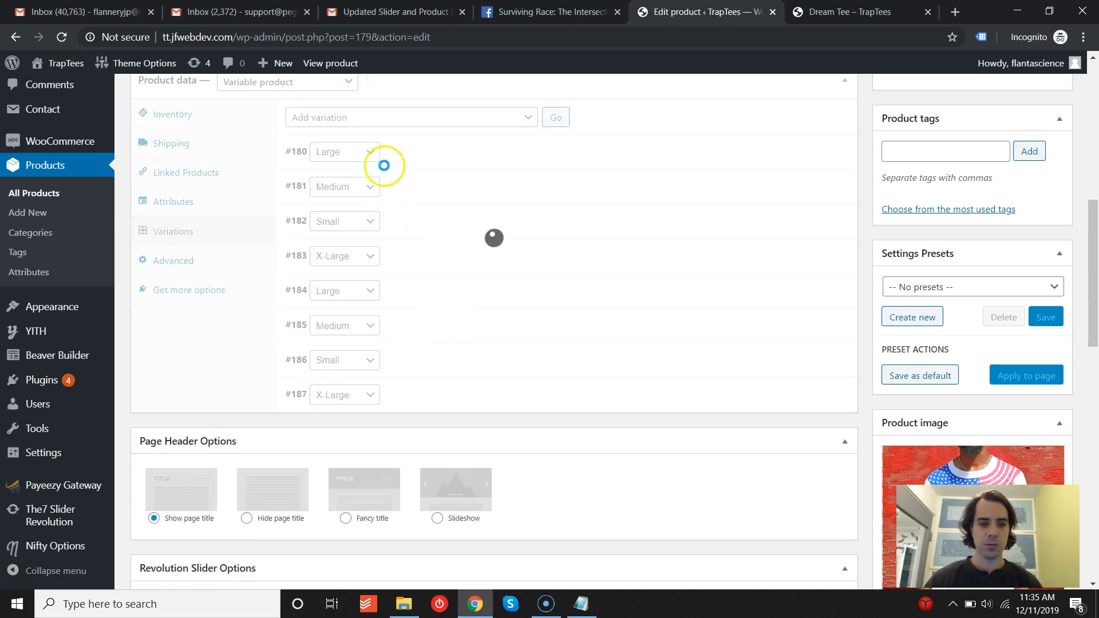
- Create variations from all attributes and confirm the linking
left_click(406, 124)
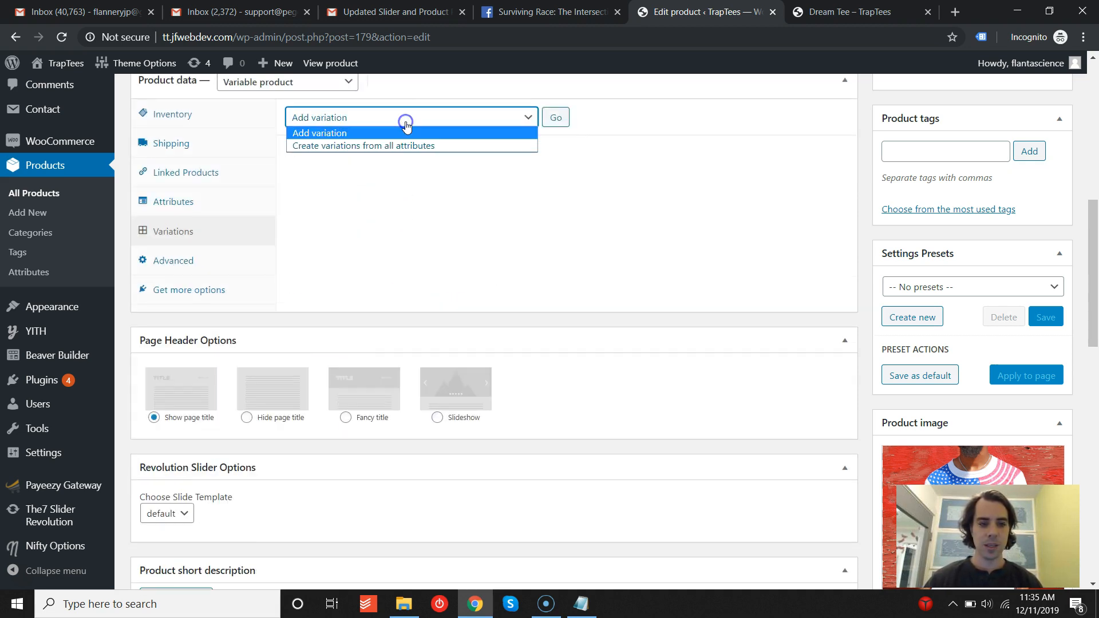
left_click(554, 120)
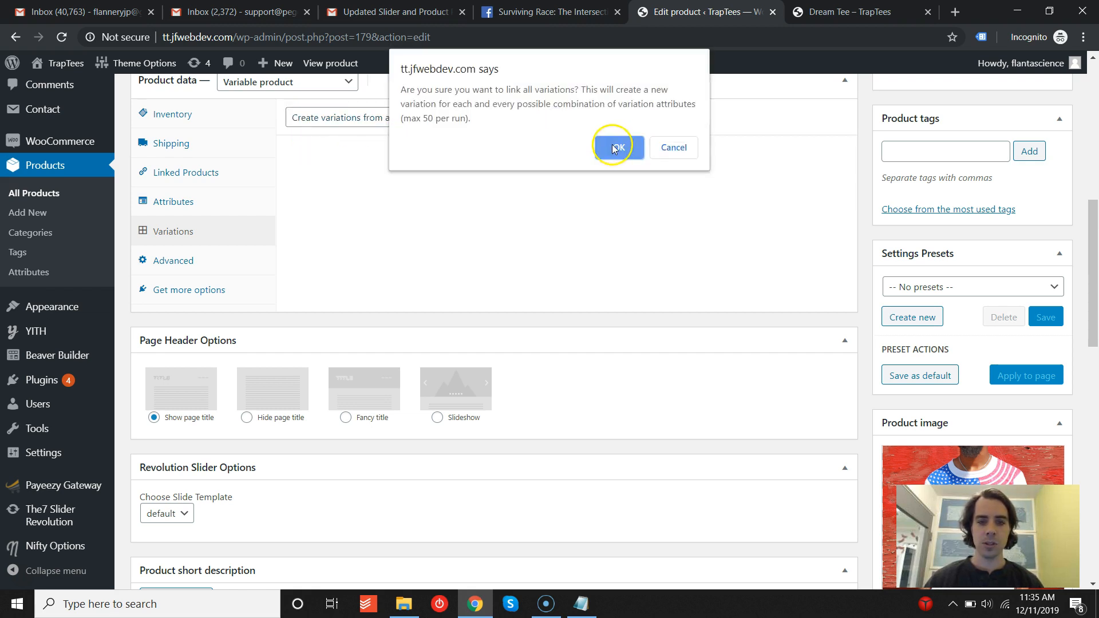
left_click(614, 148)
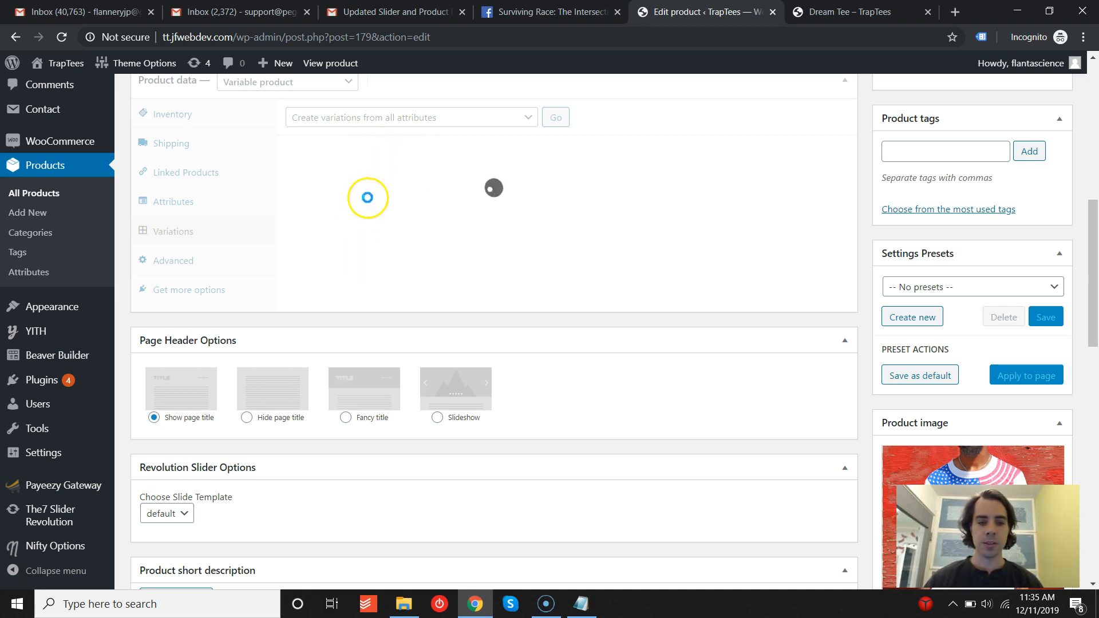
left_click(679, 116)
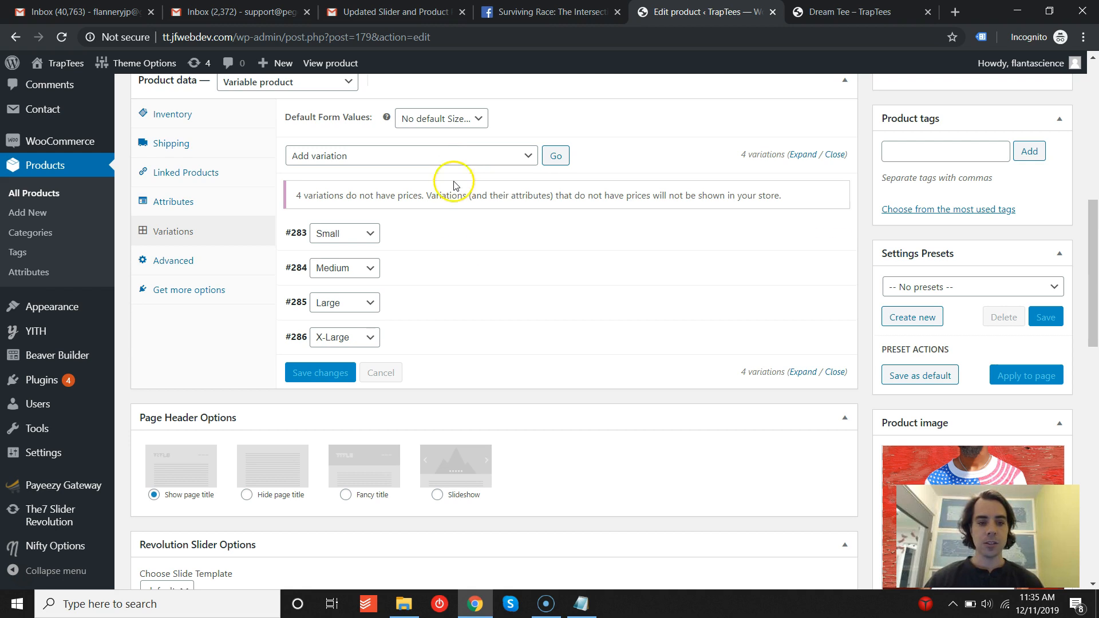
- Set the regular price of all four new variations to 20 using the bulk Set regular prices action
left_click(447, 243)
left_click(326, 401)
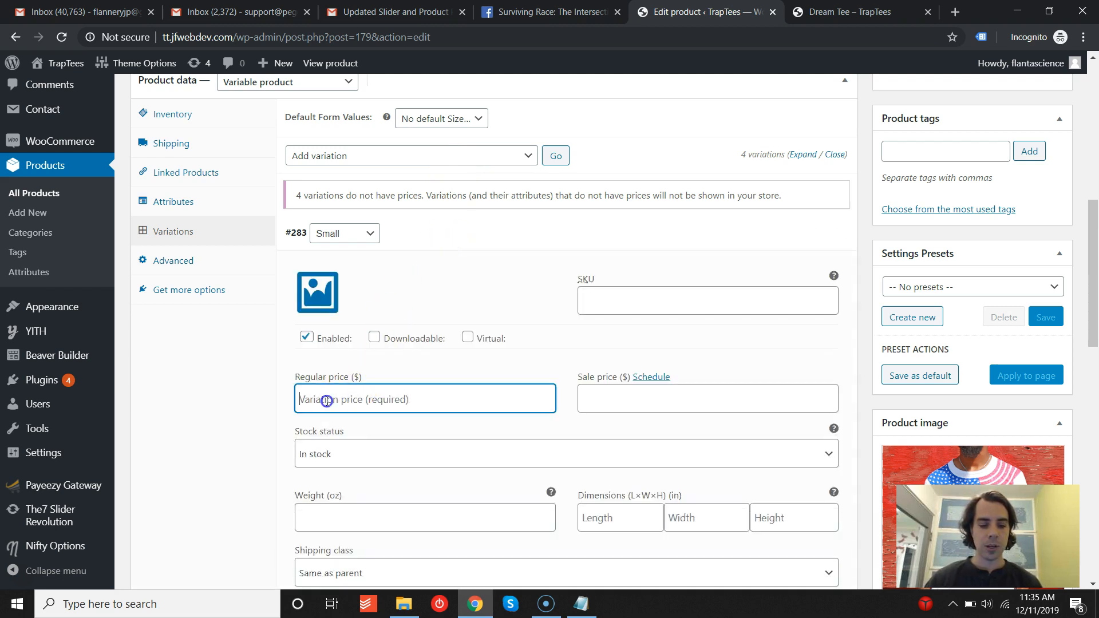
left_click(514, 157)
left_click(343, 272)
left_click(556, 156)
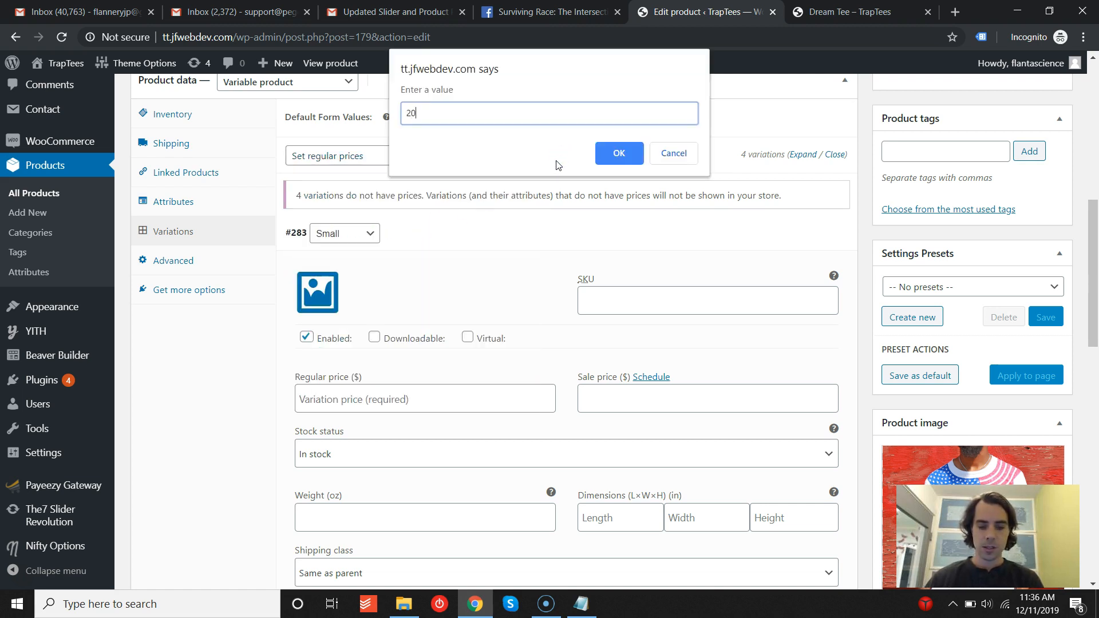
left_click(616, 155)
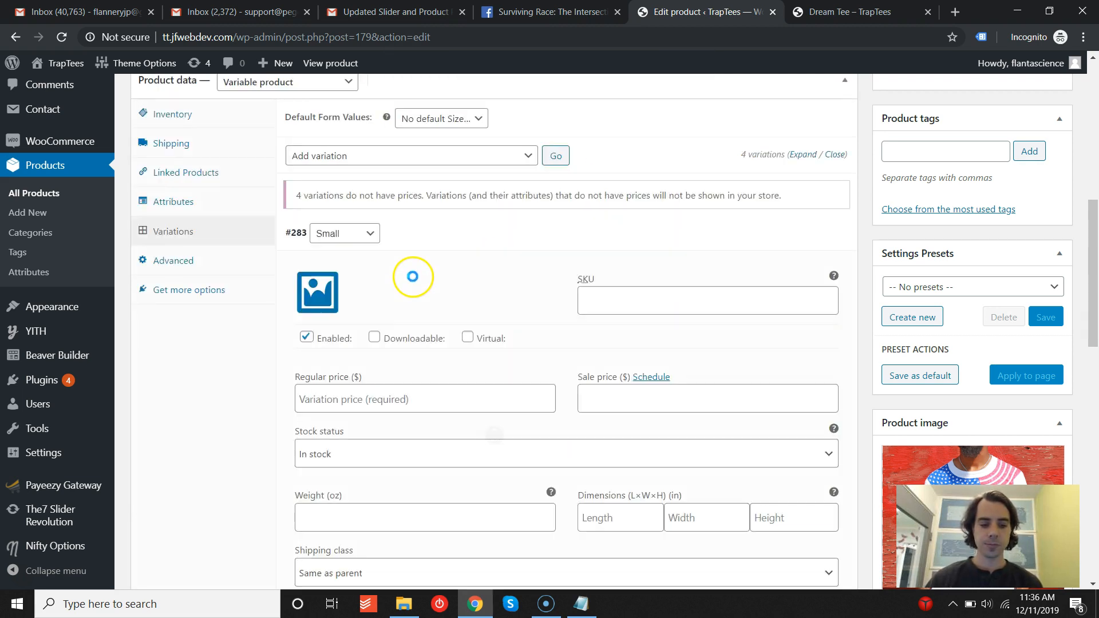
- Update the product to save the new variation prices
scroll(710, 285, "up", 5)
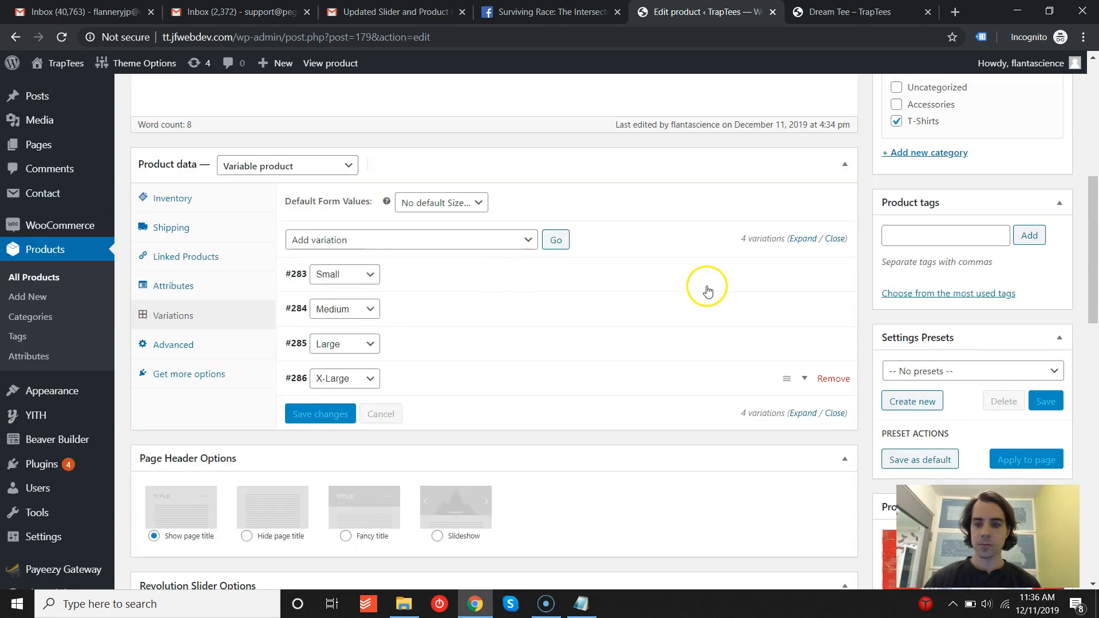
left_click(1023, 189)
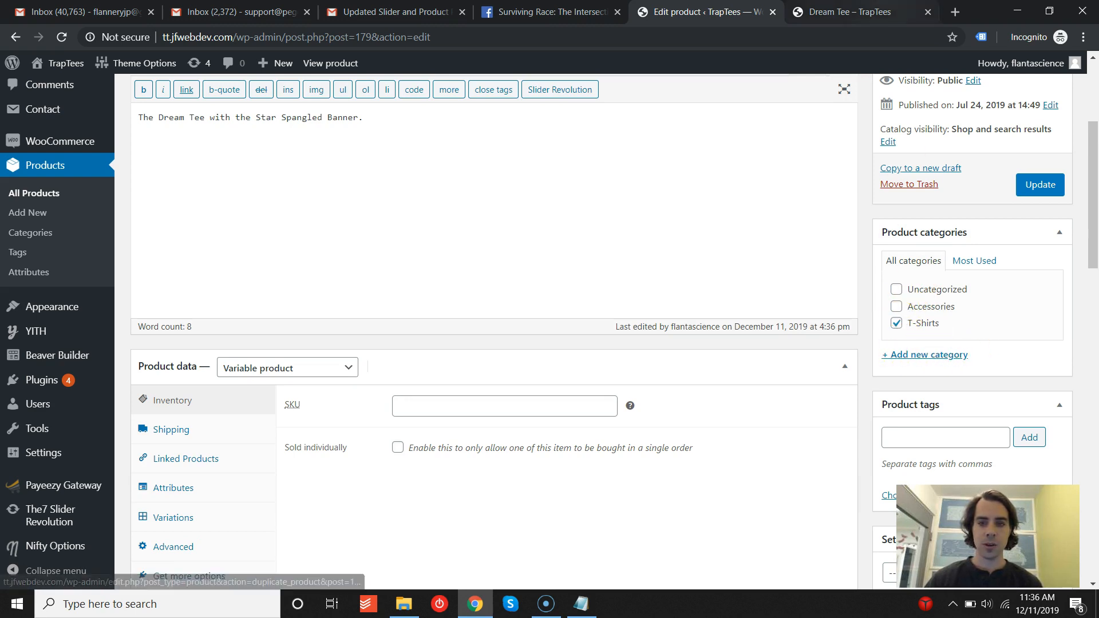
- Reload the Dream Tee page on the storefront and check its displayed price and size options
key("ctrl+Tab")
left_click(61, 37)
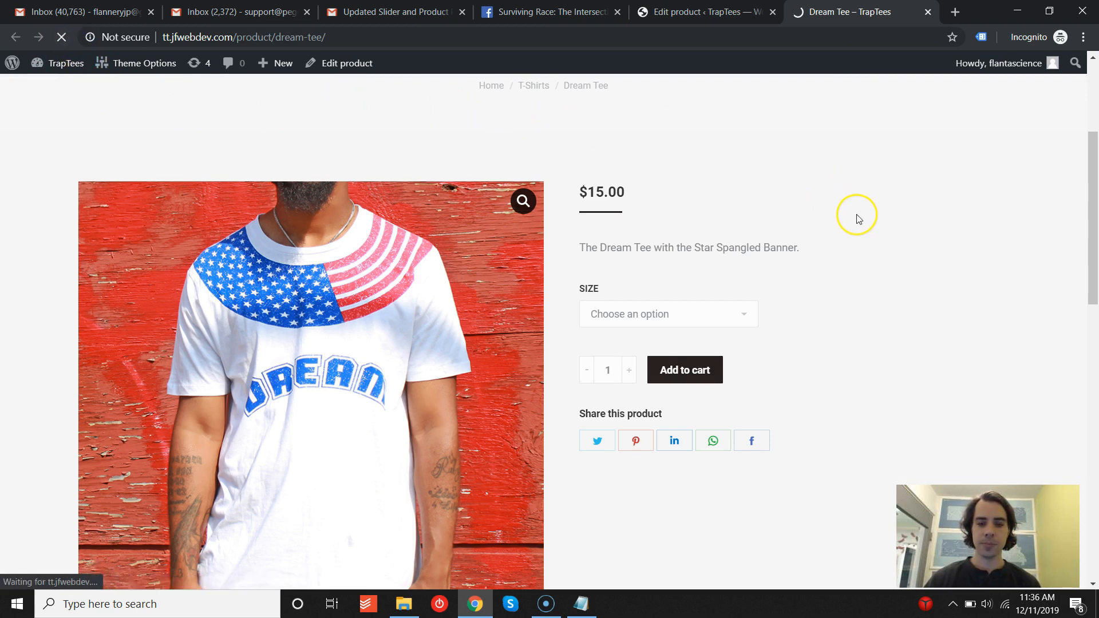
scroll(722, 172, "down", 1)
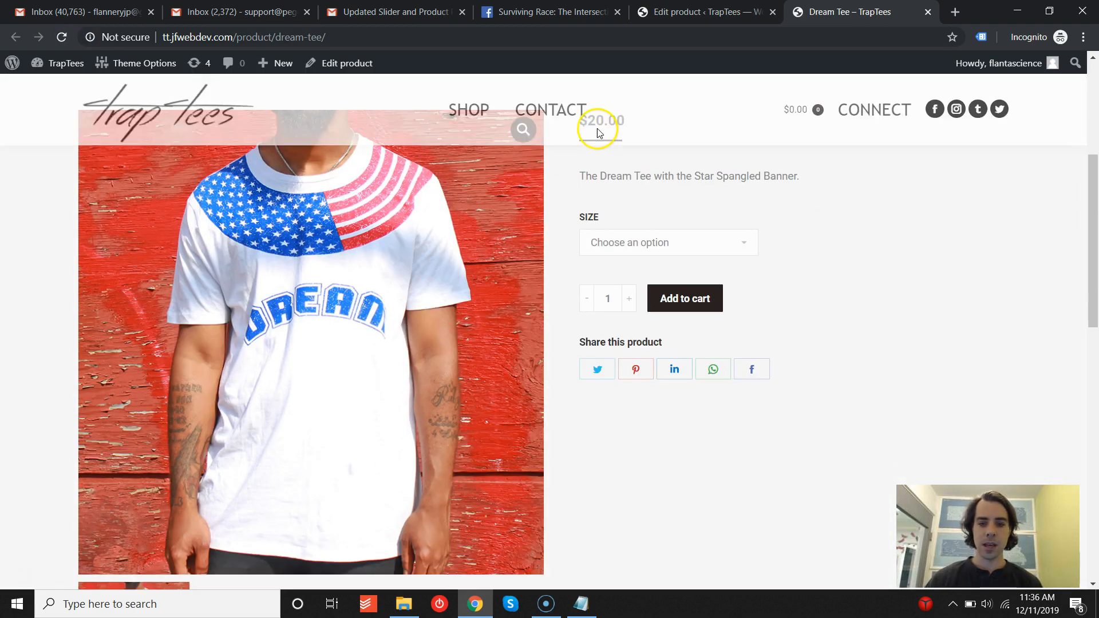
left_click(626, 244)
left_click(840, 295)
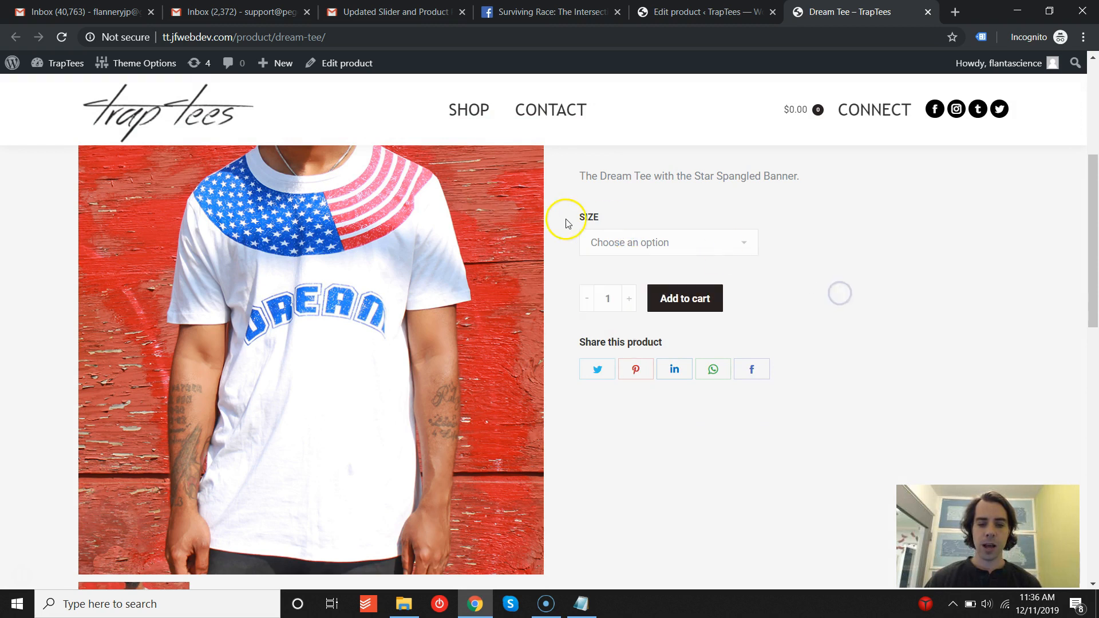
scroll(848, 256, "up", 3)
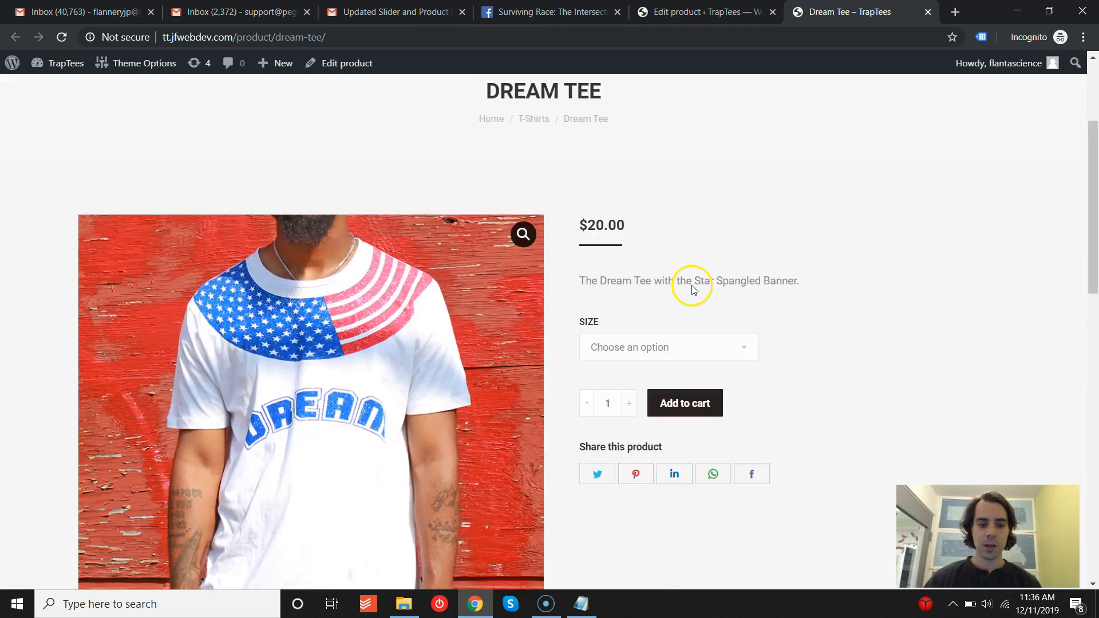
scroll(693, 289, "down", 1)
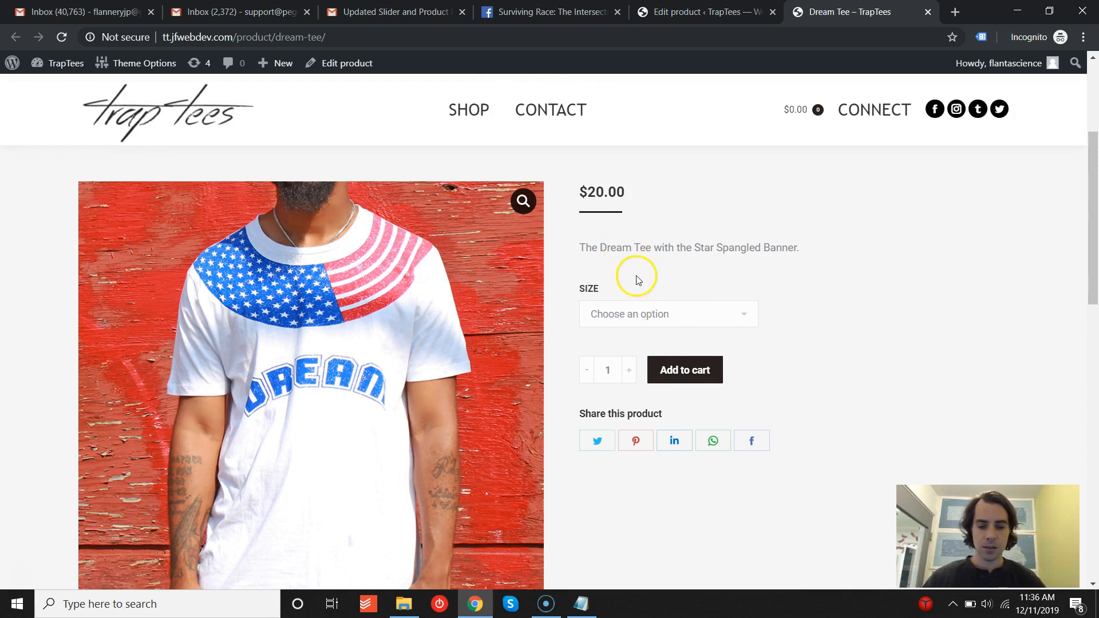
left_click(643, 311)
left_click(673, 269)
scroll(832, 289, "down", 1)
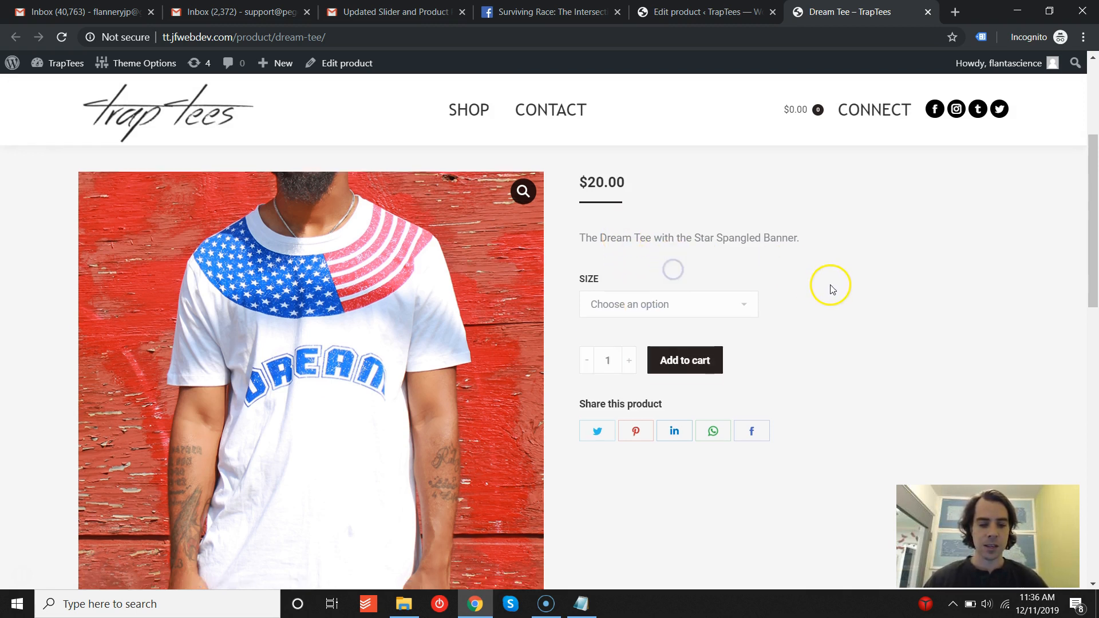
scroll(833, 288, "down", 3)
scroll(830, 288, "up", 2)
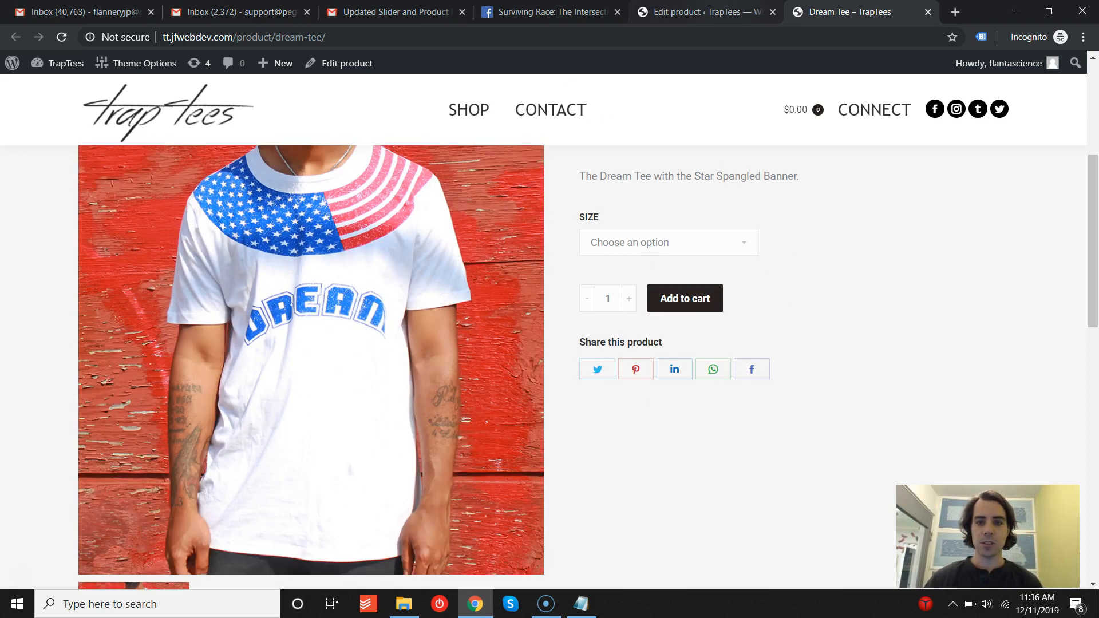
- Compare the product's images in the editor with the storefront page and the shop's T-Shirts listing
left_click(708, 12)
scroll(885, 183, "down", 10)
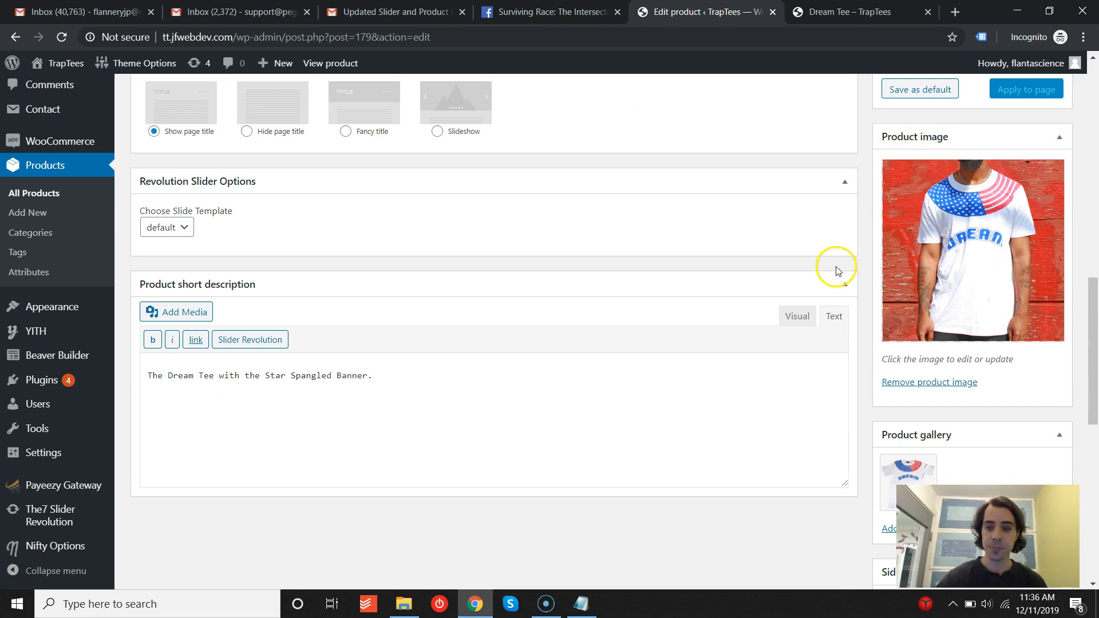
scroll(834, 269, "down", 3)
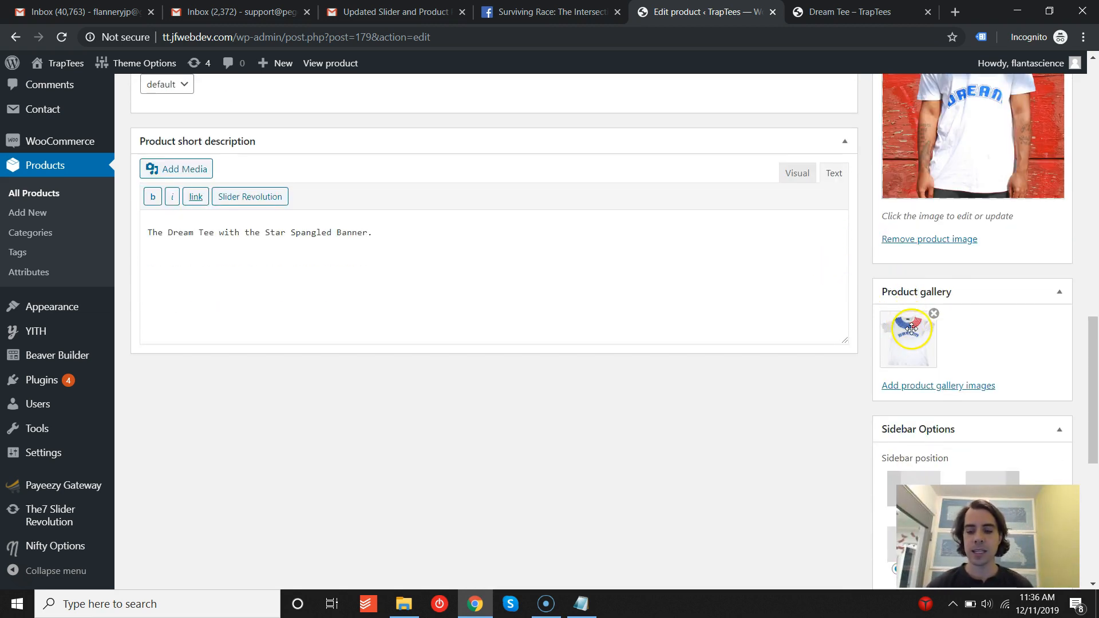
left_click(851, 12)
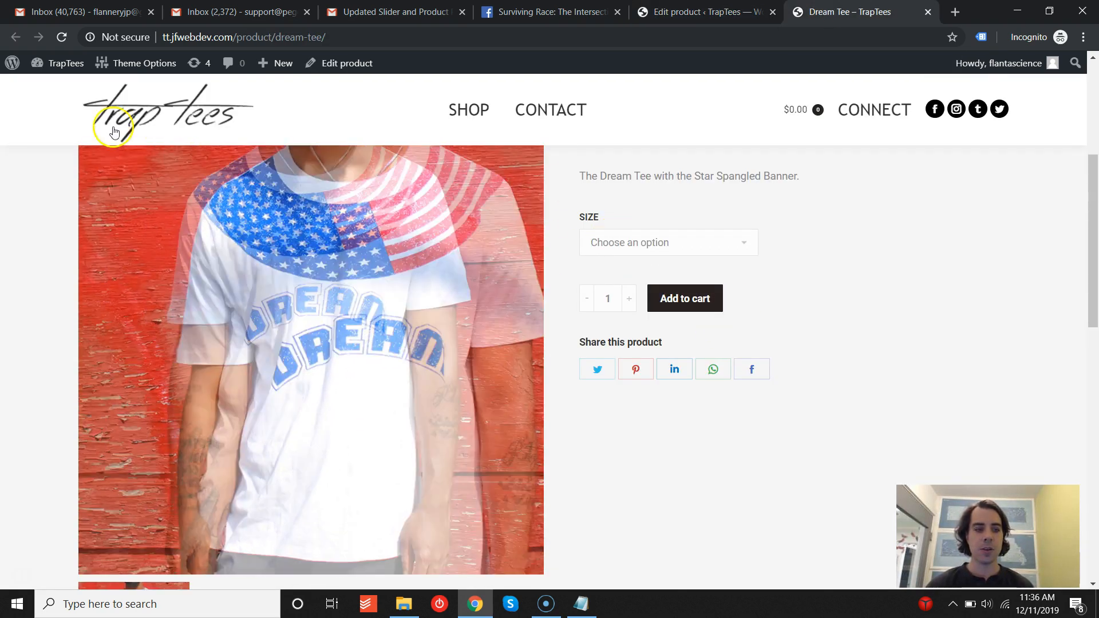
scroll(23, 289, "down", 3)
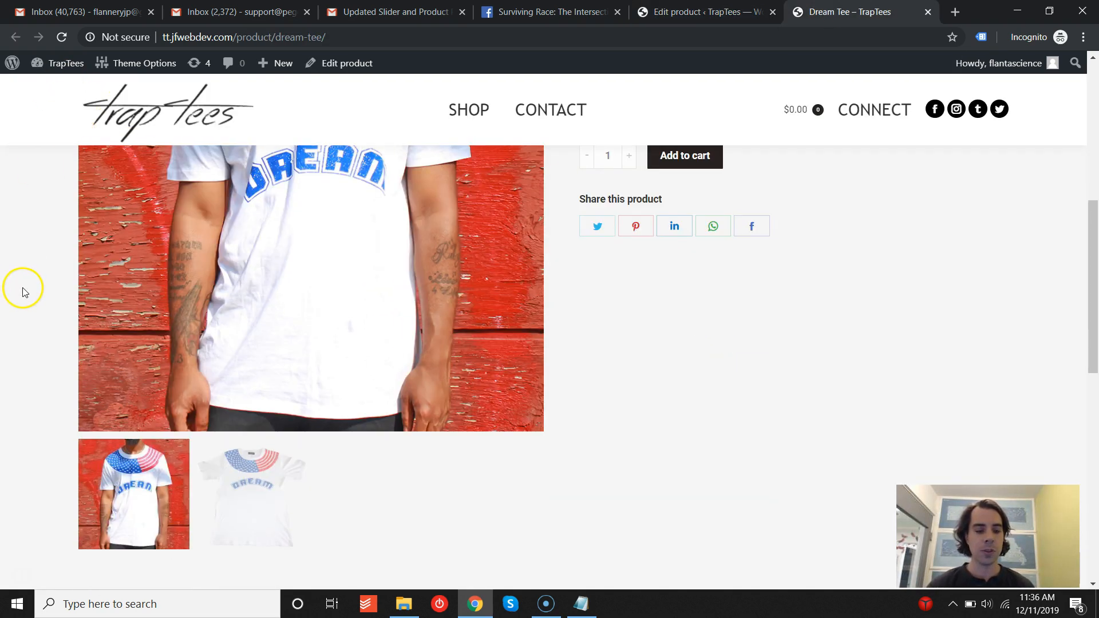
left_click(463, 111)
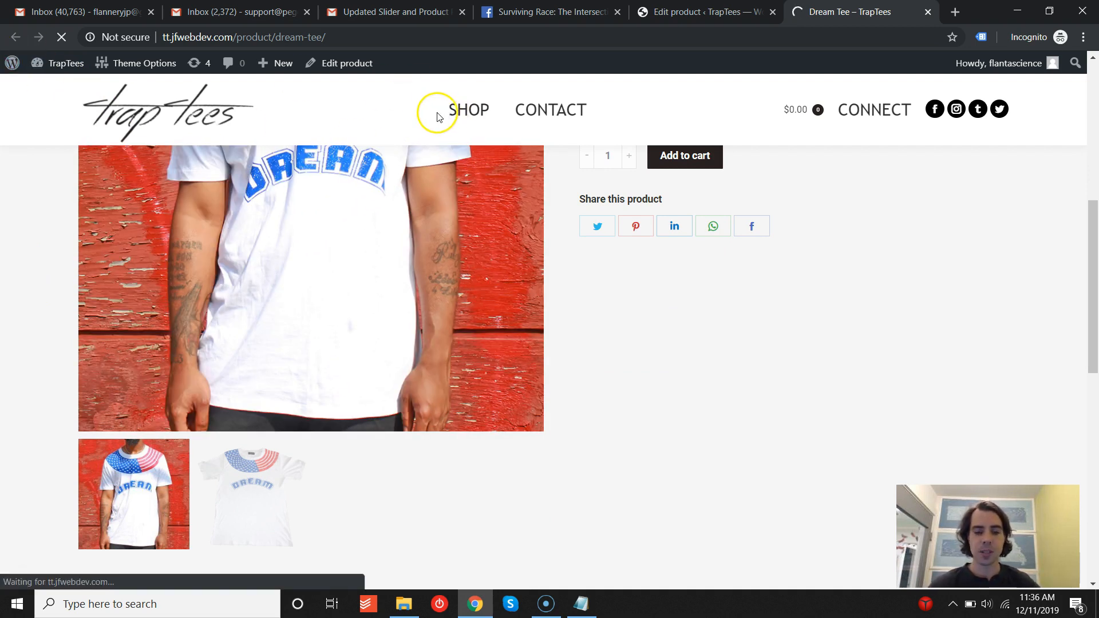
scroll(425, 172, "down", 3)
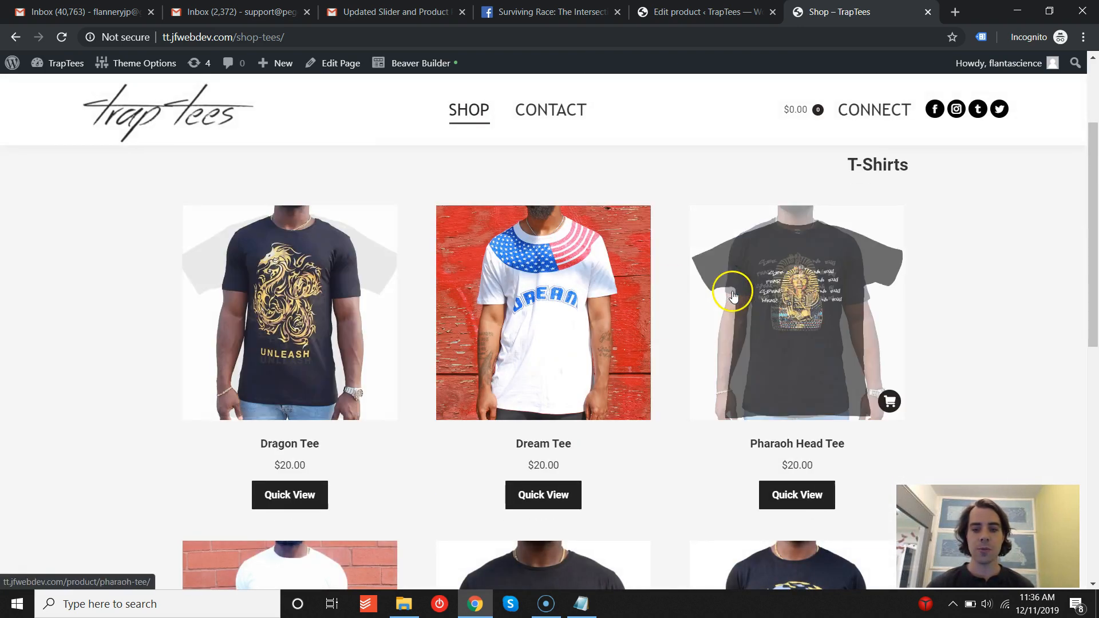
scroll(302, 334, "down", 2)
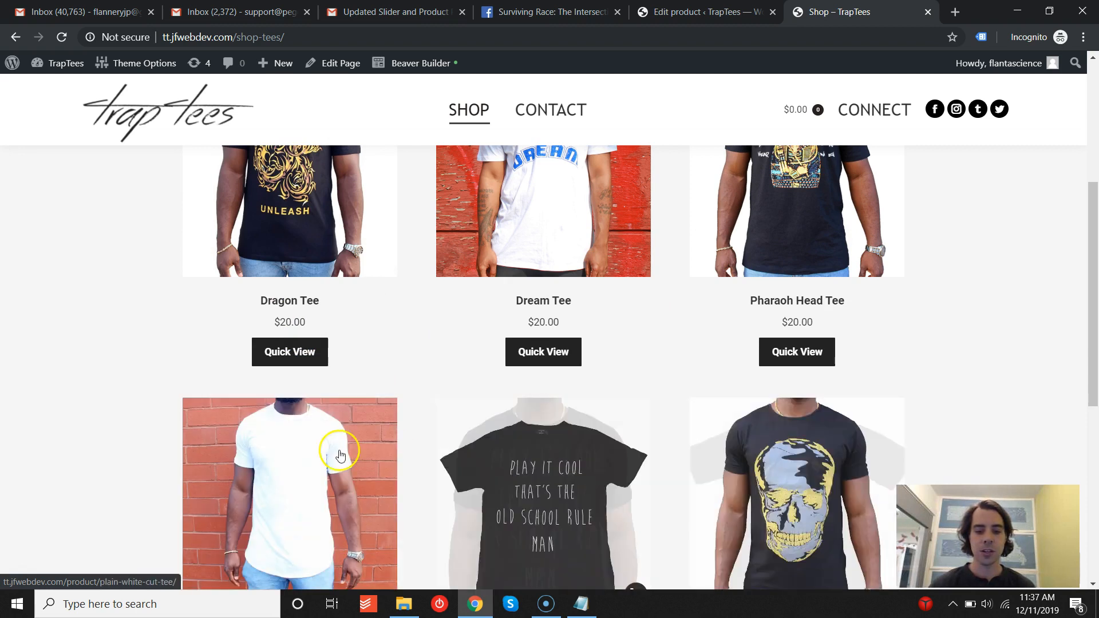
scroll(543, 302, "up", 3)
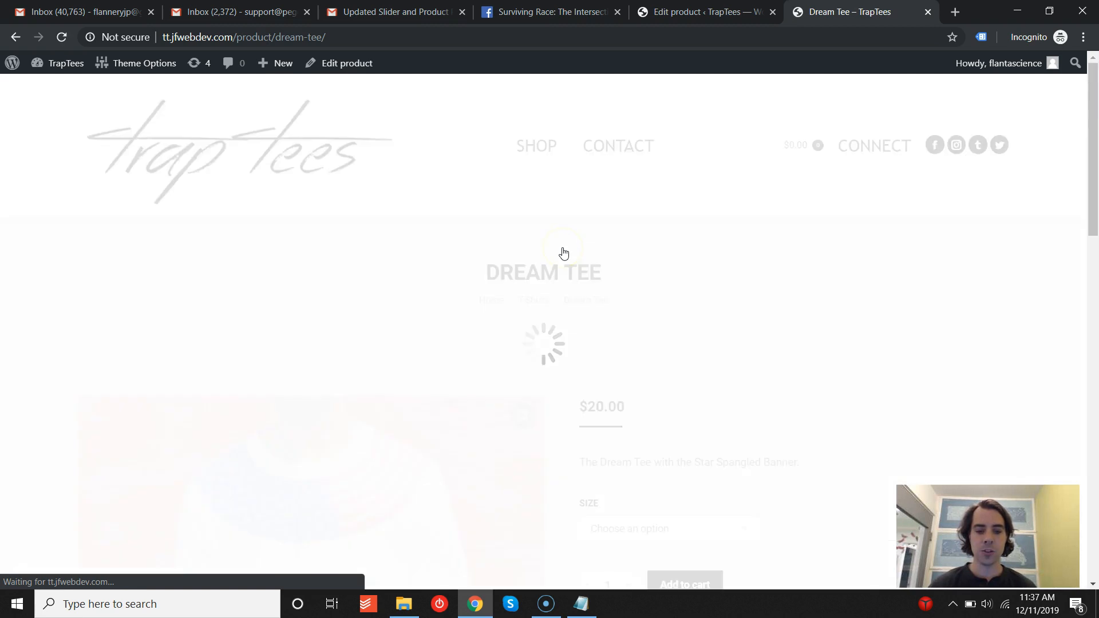
- Open the Dream Tee editor from the storefront and remove its product image
left_click(348, 60)
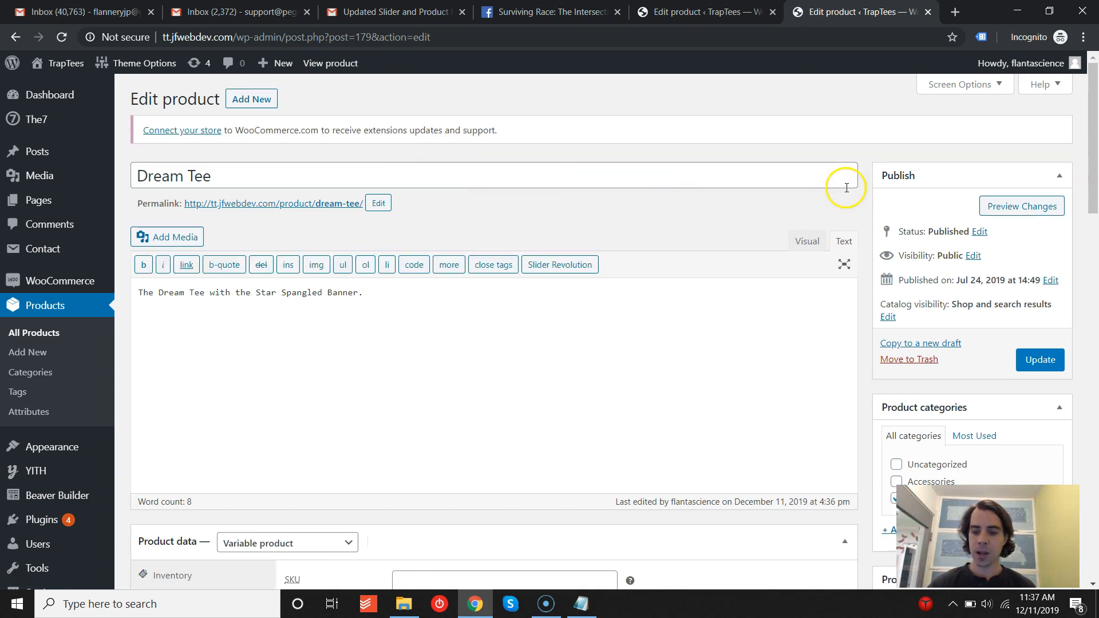
scroll(847, 188, "down", 14)
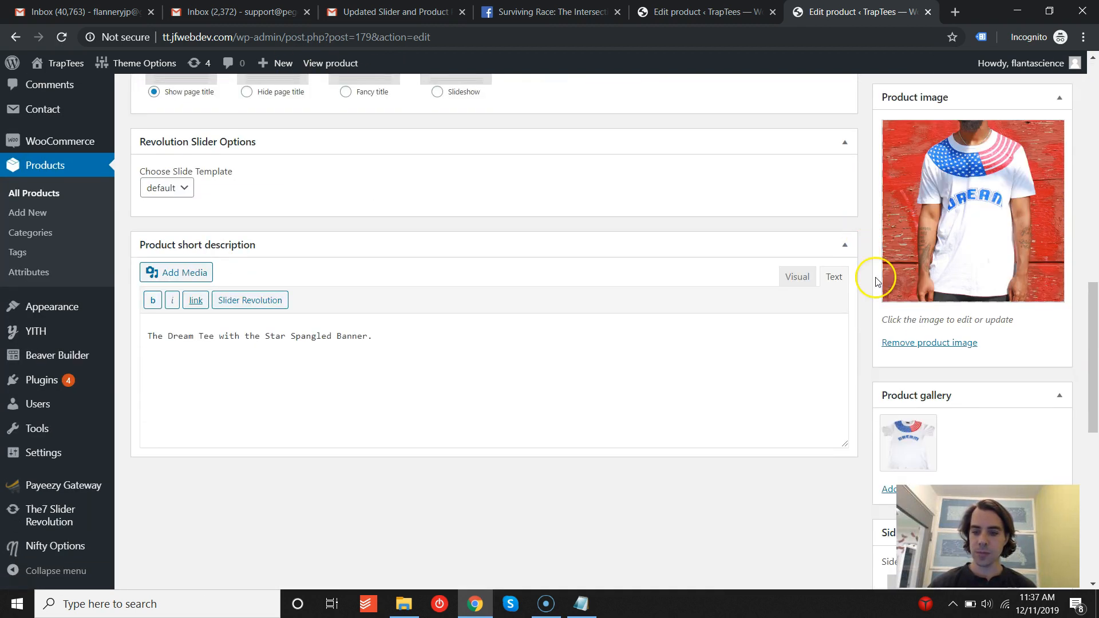
left_click(932, 345)
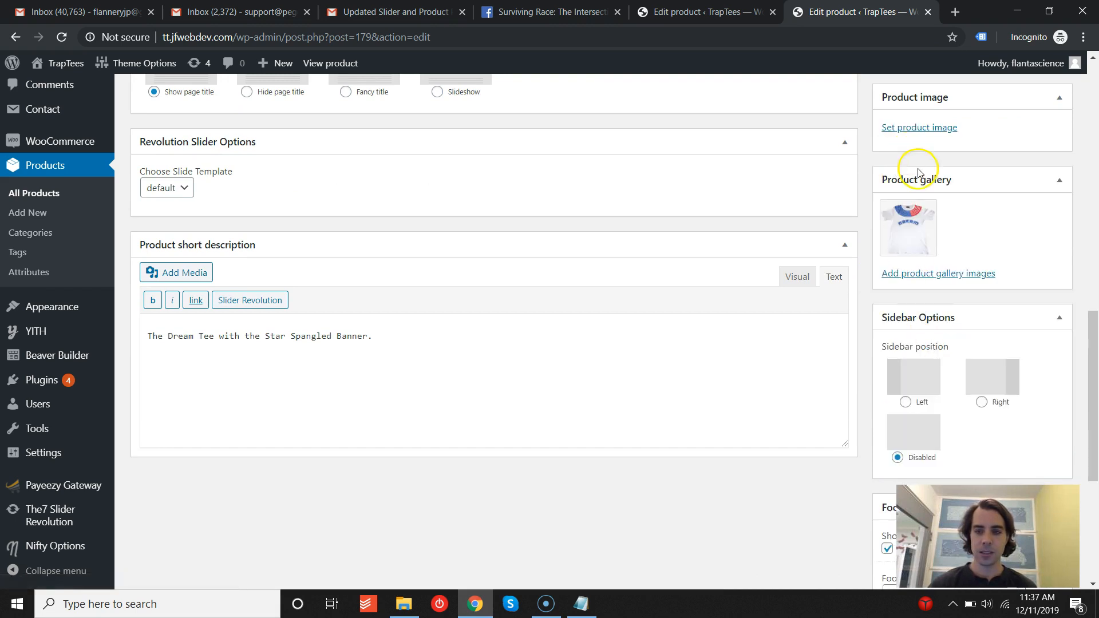
scroll(909, 229, "up", 3)
left_click(913, 271)
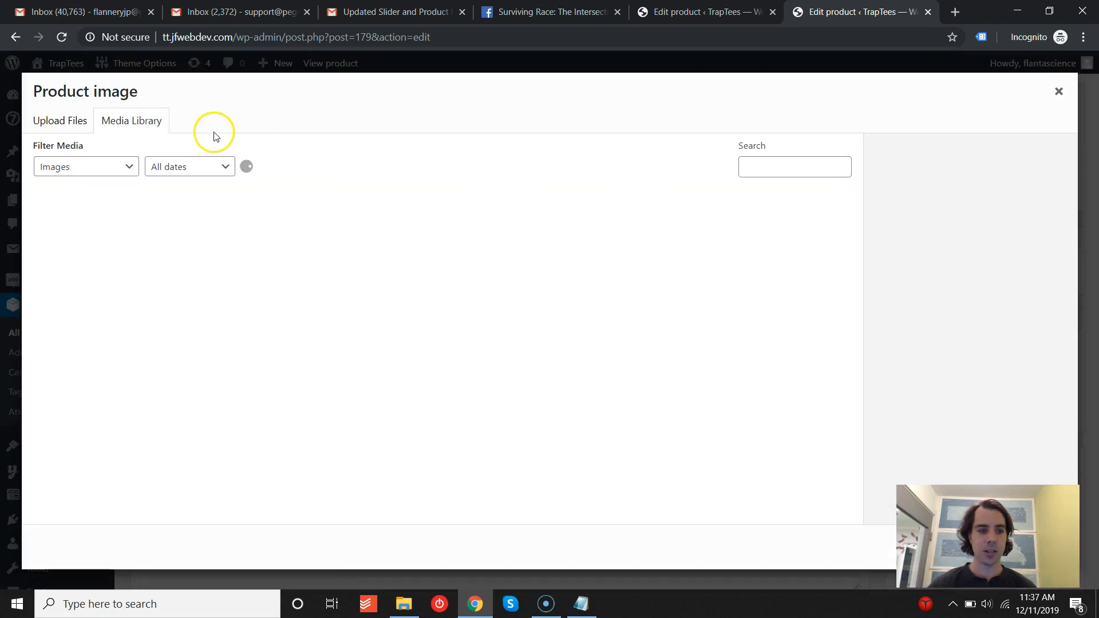
left_click(148, 124)
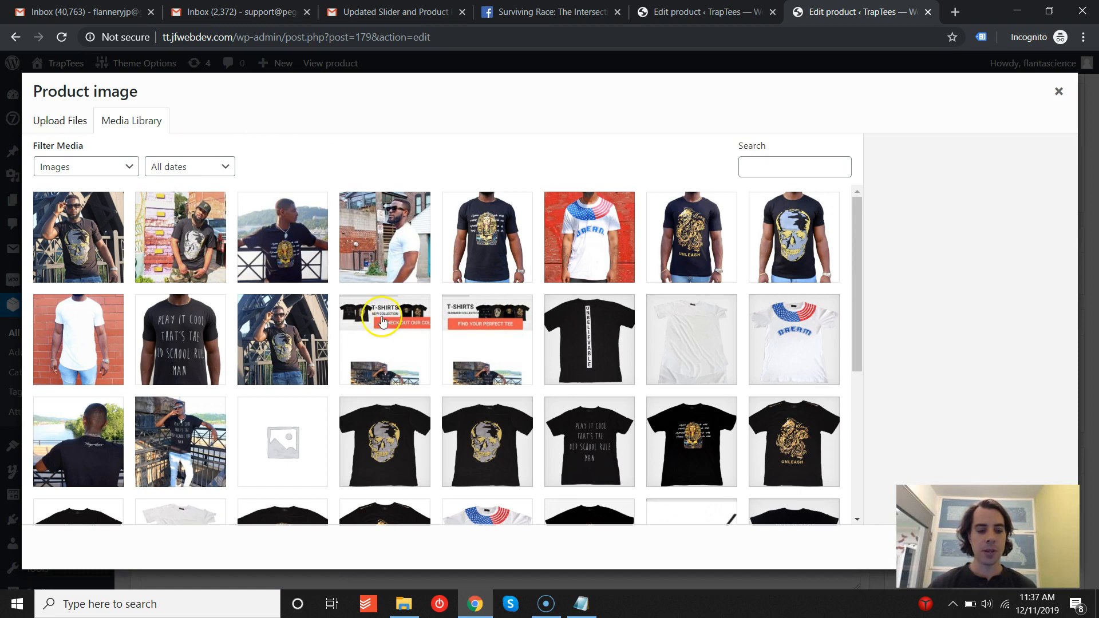
scroll(424, 290, "down", 5)
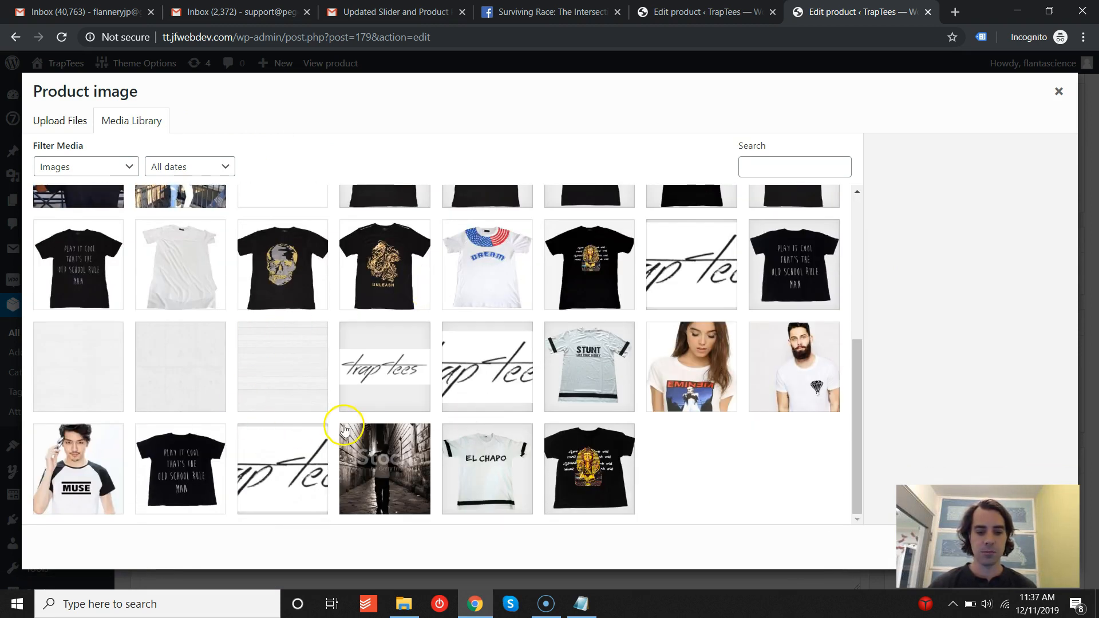
scroll(344, 427, "up", 5)
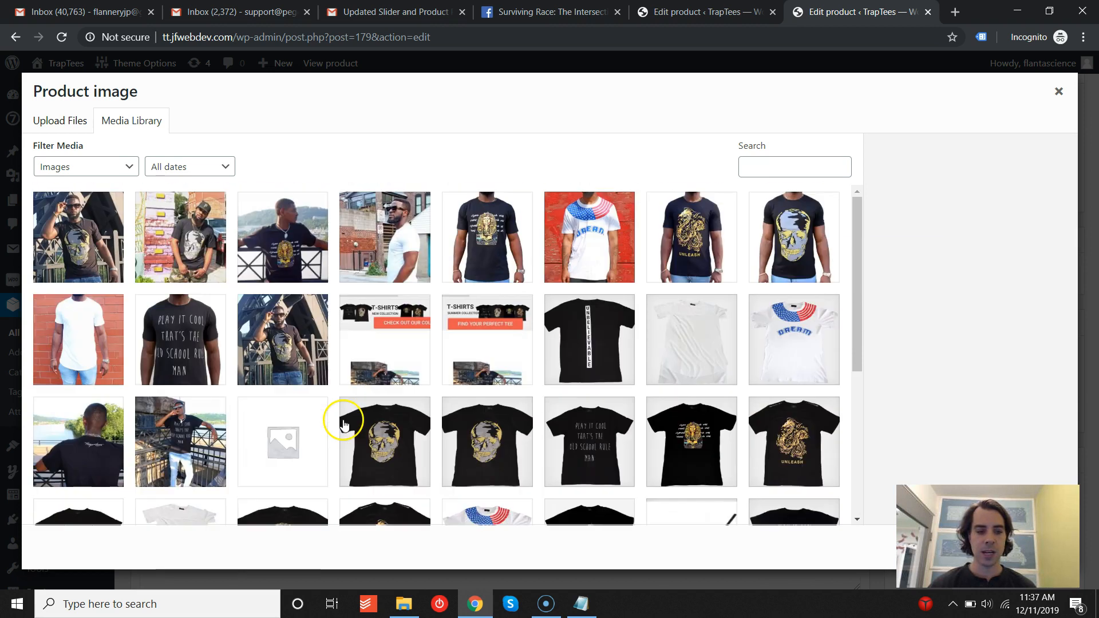
left_click(57, 126)
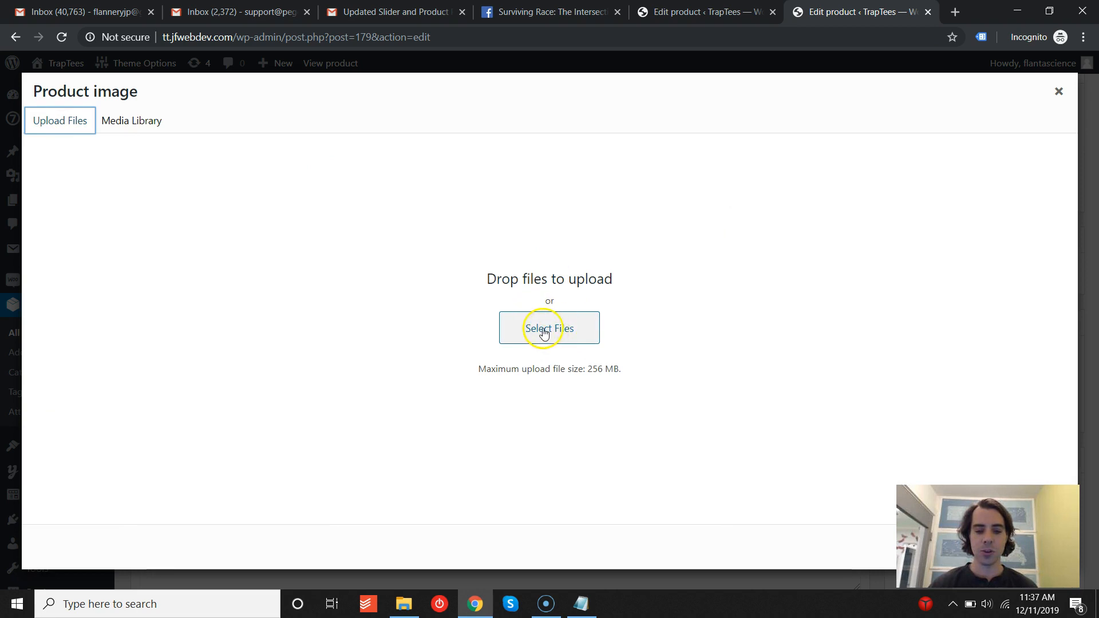
left_click(133, 121)
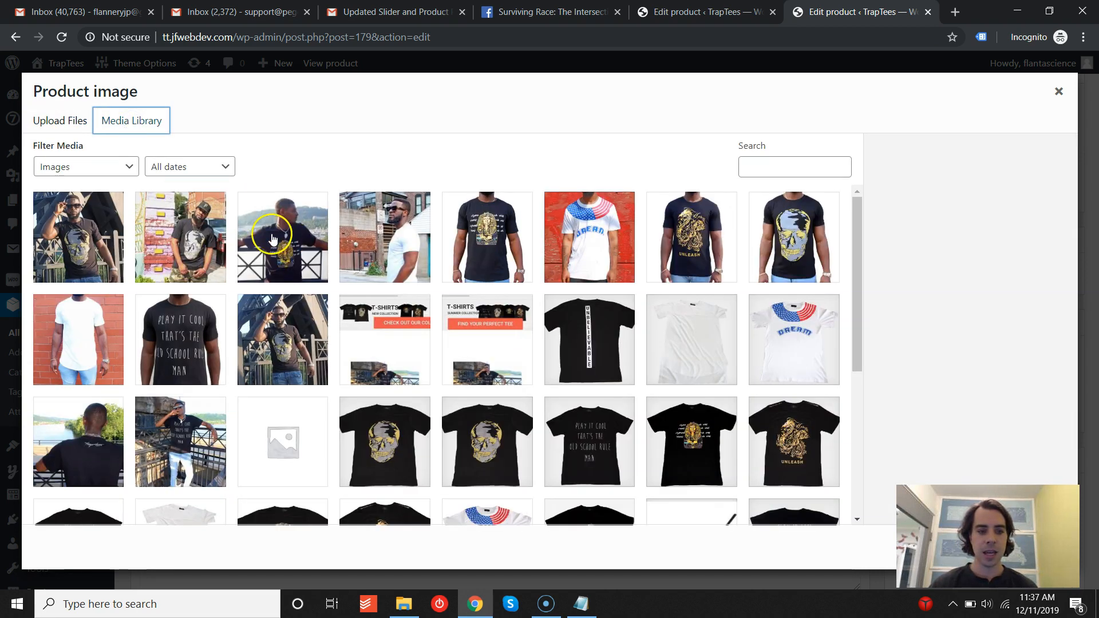
left_click(273, 240)
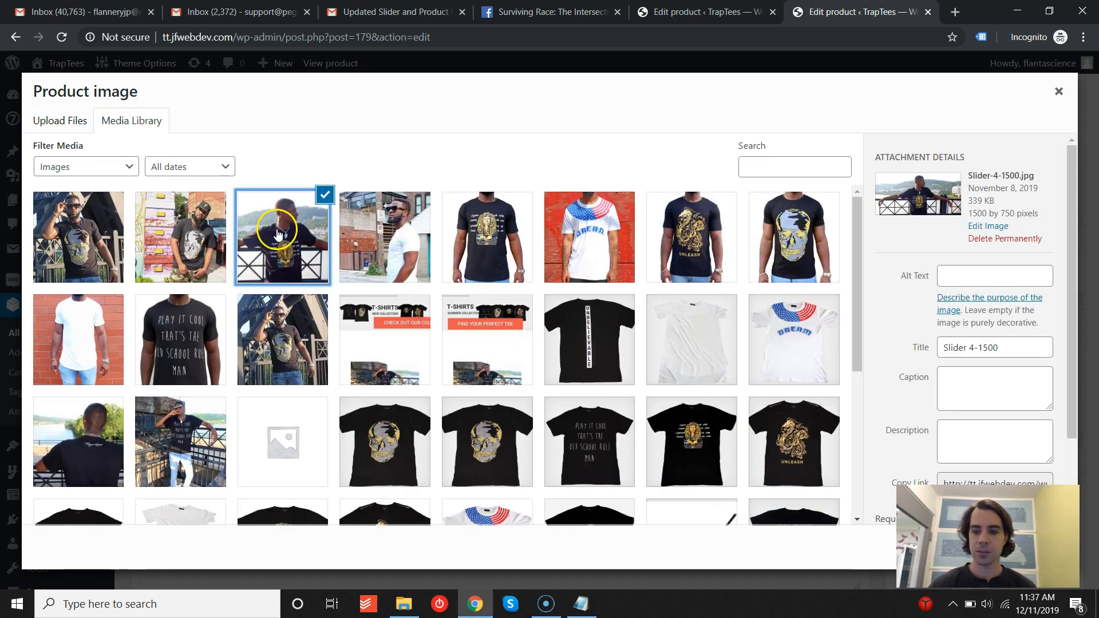
scroll(847, 229, "down", 1)
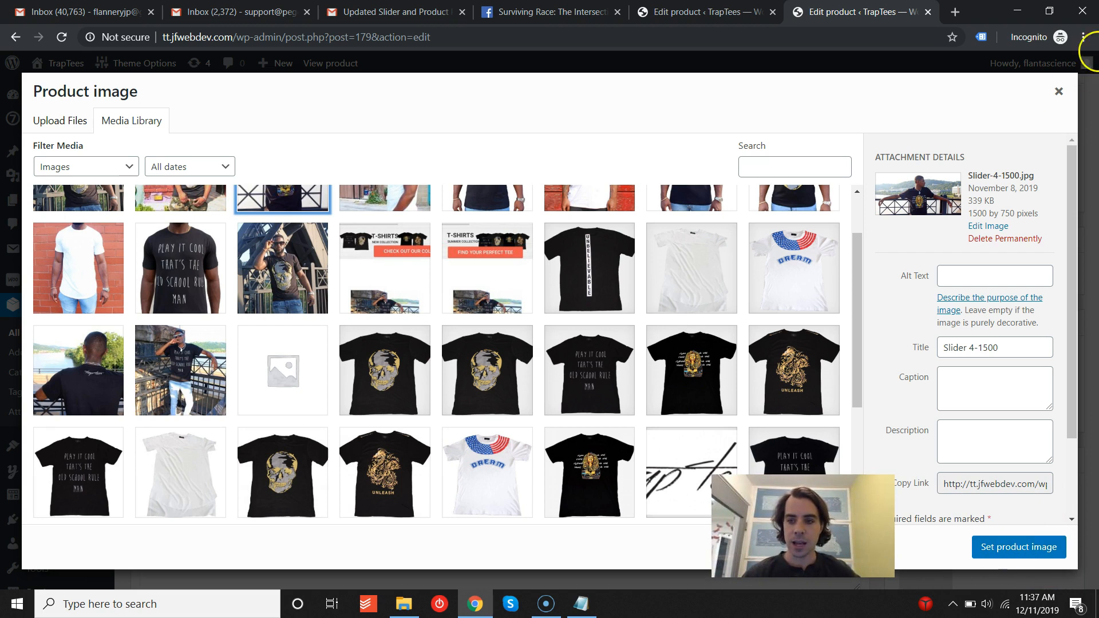
left_click(1058, 93)
- Try to drag the gallery image out of the product gallery and back into place
scroll(1001, 304, "down", 2)
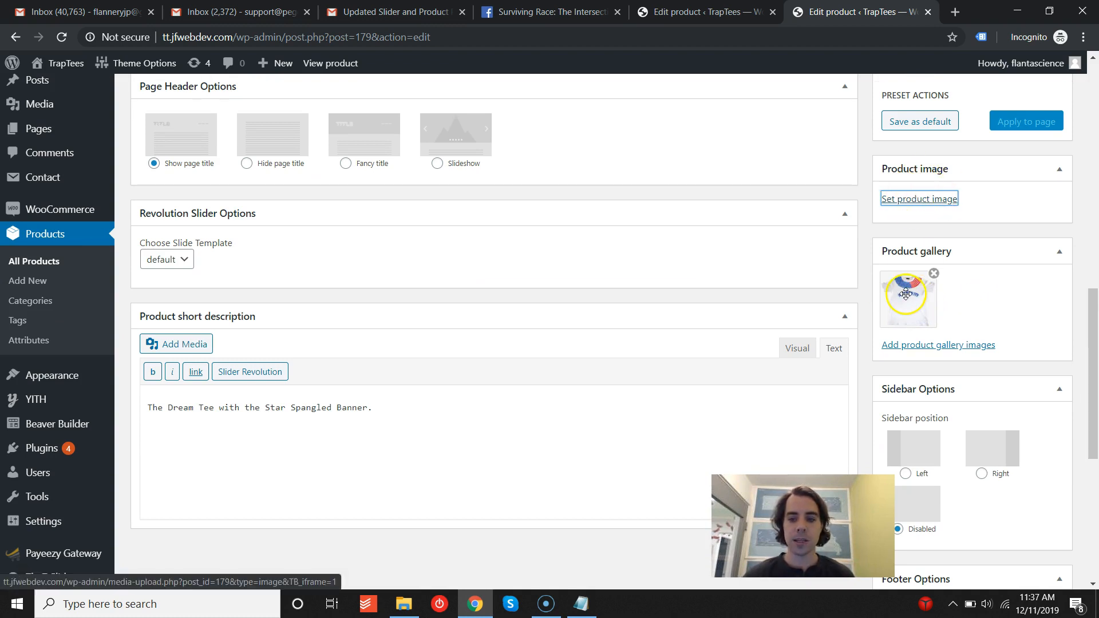
mouse_move(907, 292)
left_mouse_down()
mouse_move(977, 292)
mouse_move(909, 286)
left_mouse_up()
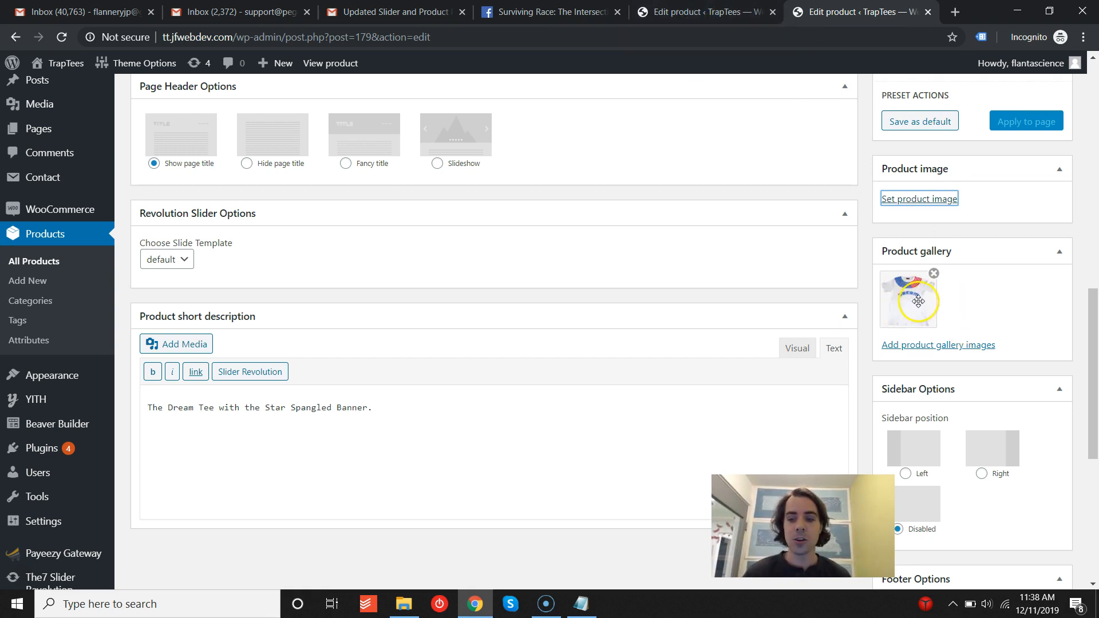
left_click_drag(921, 295, 978, 295)
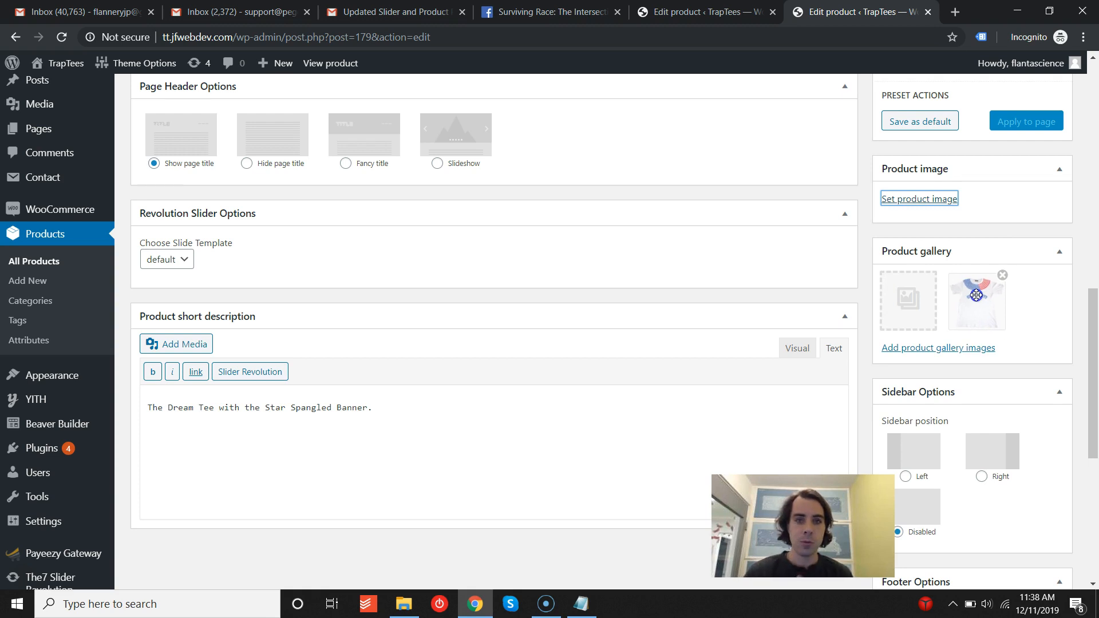
left_click_drag(974, 296, 910, 297)
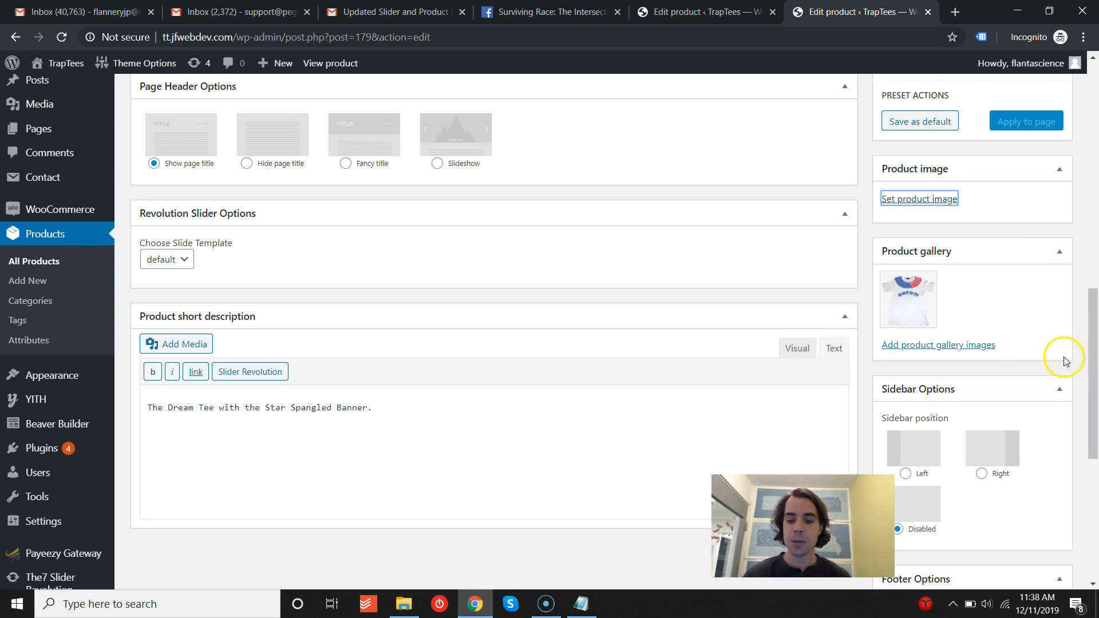
- Open the storefront home page from the product editor and look over its slider, featured photos and New Arrivals products
left_click_drag(1091, 343, 1096, 107)
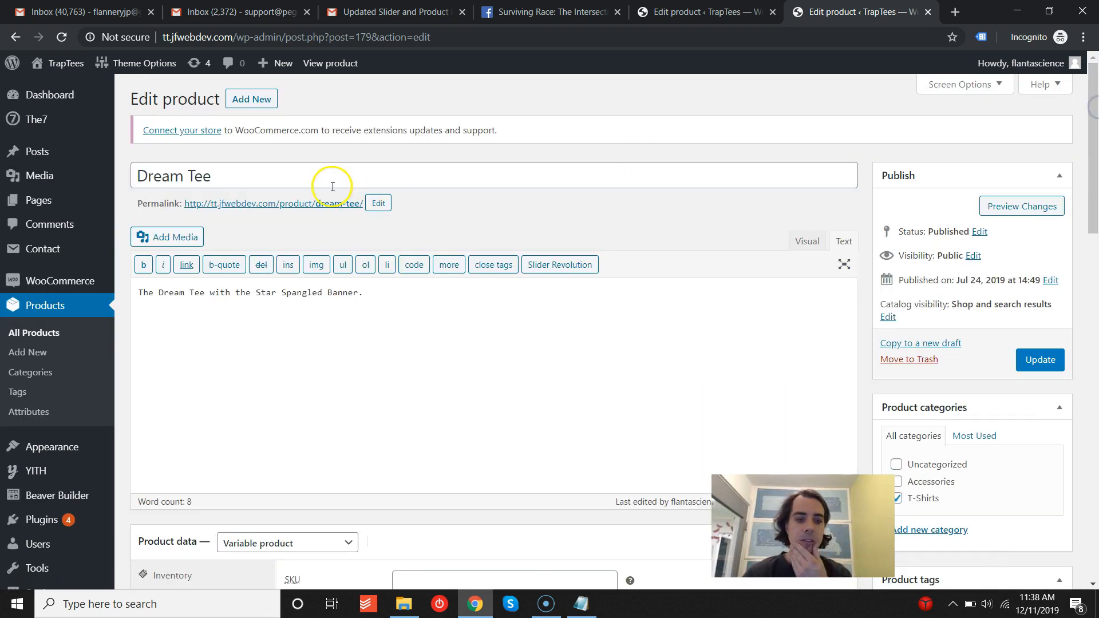
left_click(299, 205)
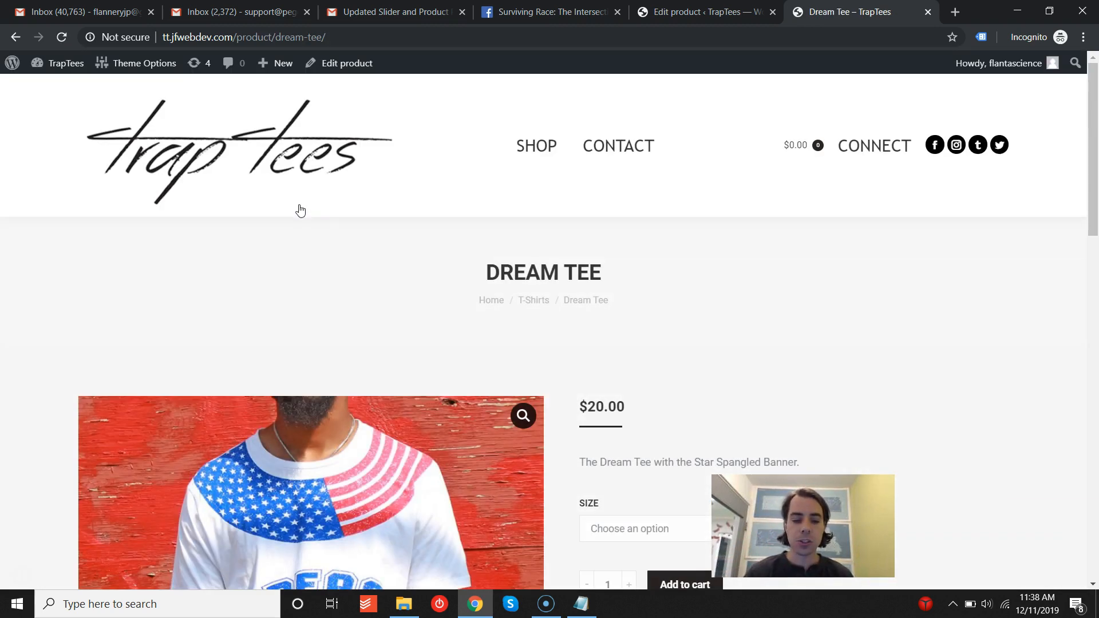
left_click(277, 199)
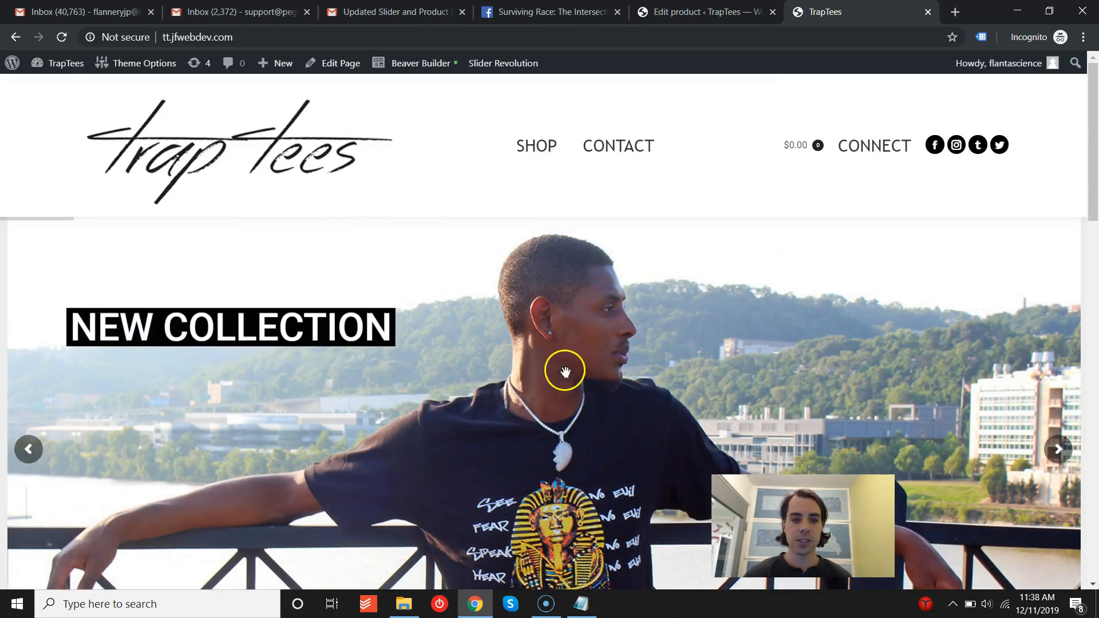
scroll(573, 308, "down", 3)
mouse_move(503, 64)
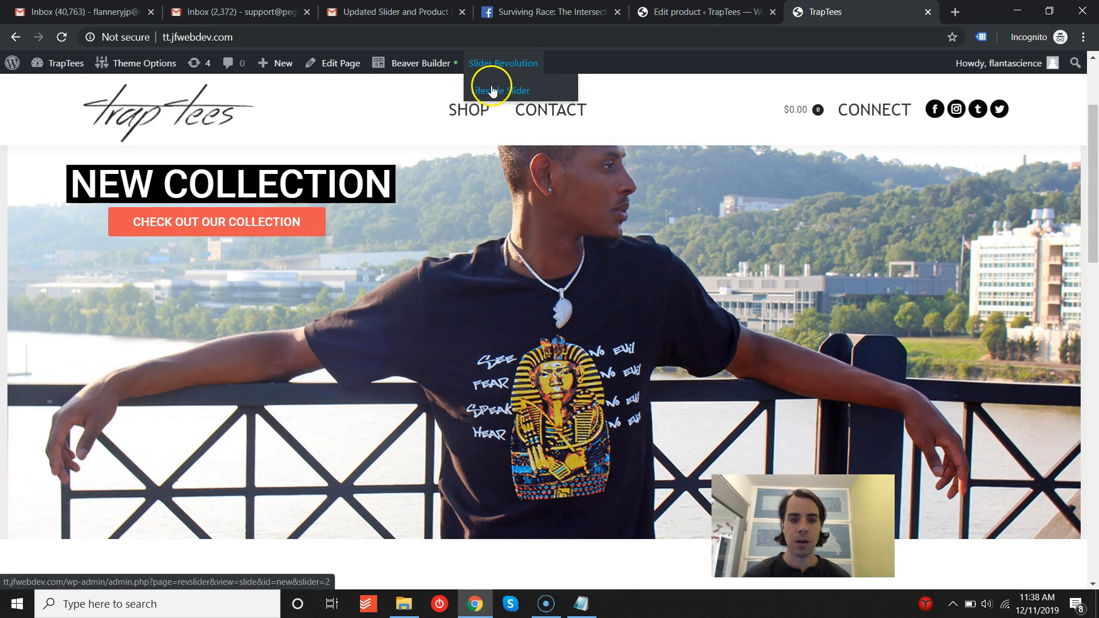
scroll(497, 271, "down", 6)
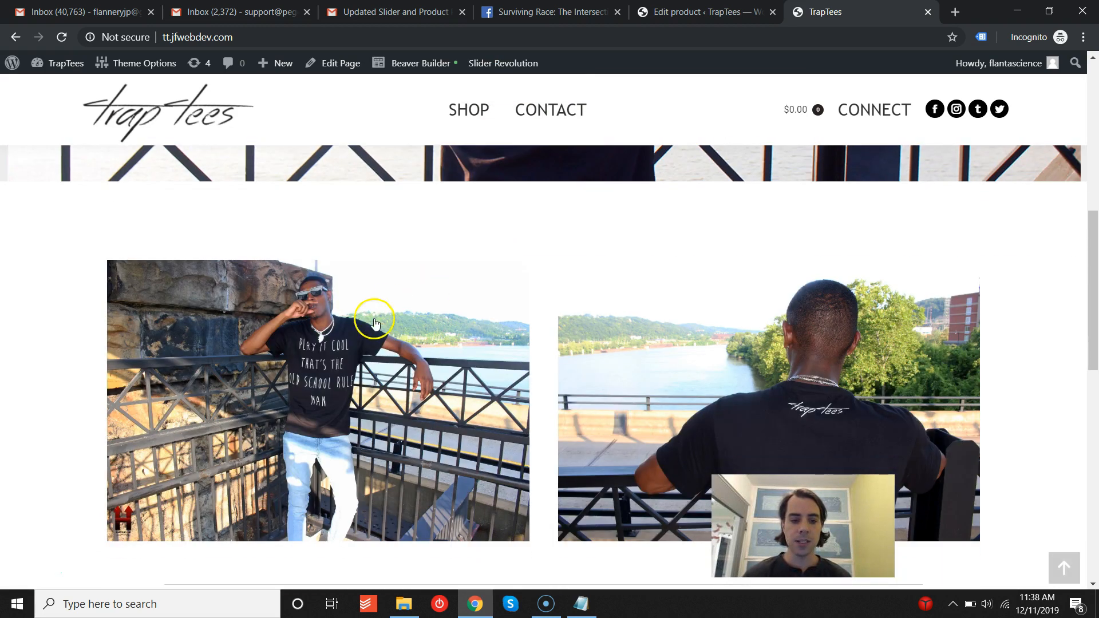
scroll(462, 366, "down", 5)
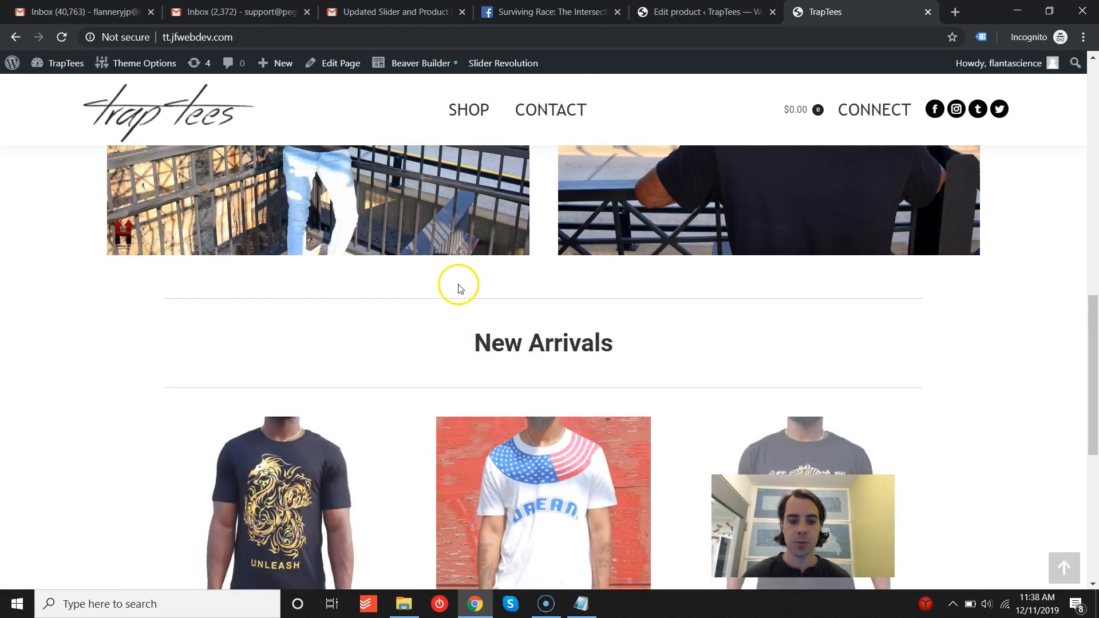
scroll(446, 274, "up", 1)
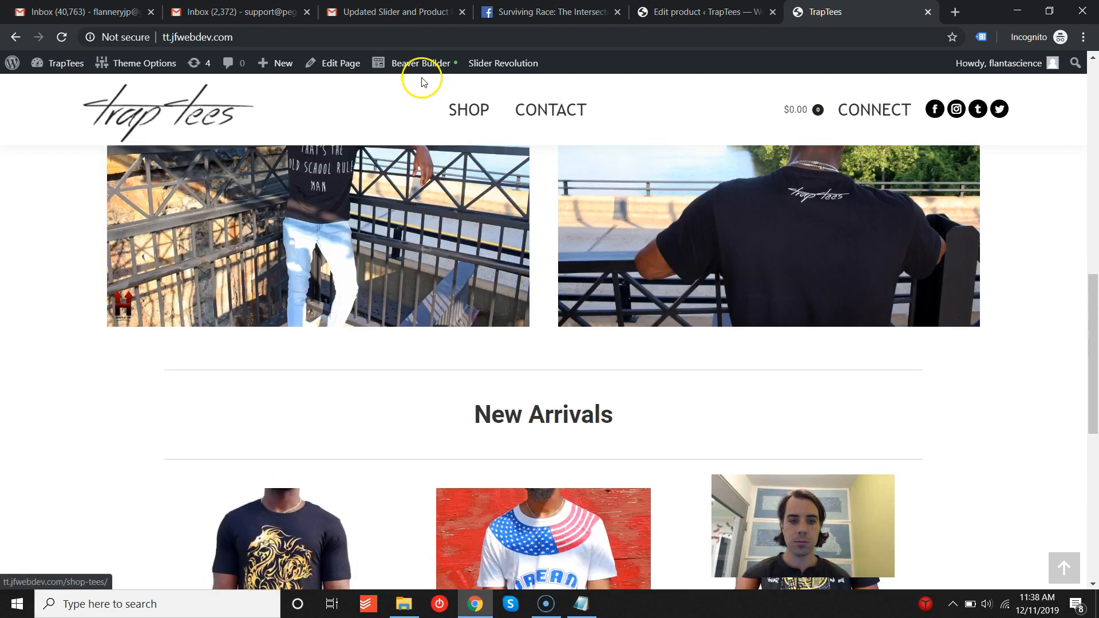
- Open the home page in Beaver Builder and browse the content panel's modules and row layouts
left_click(418, 65)
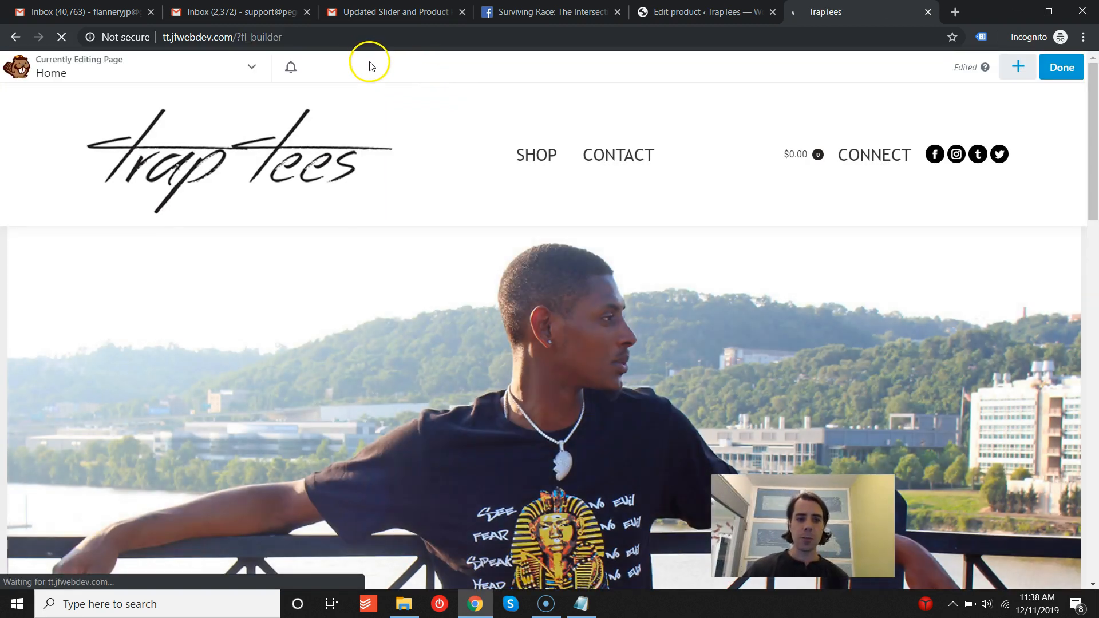
scroll(387, 275, "down", 5)
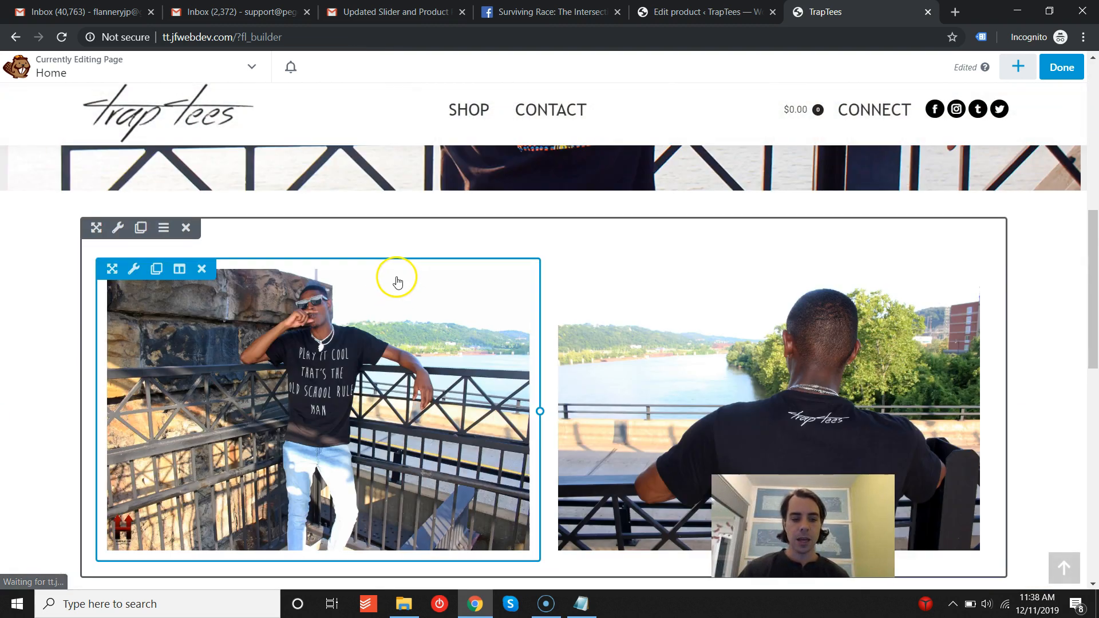
scroll(389, 284, "down", 1)
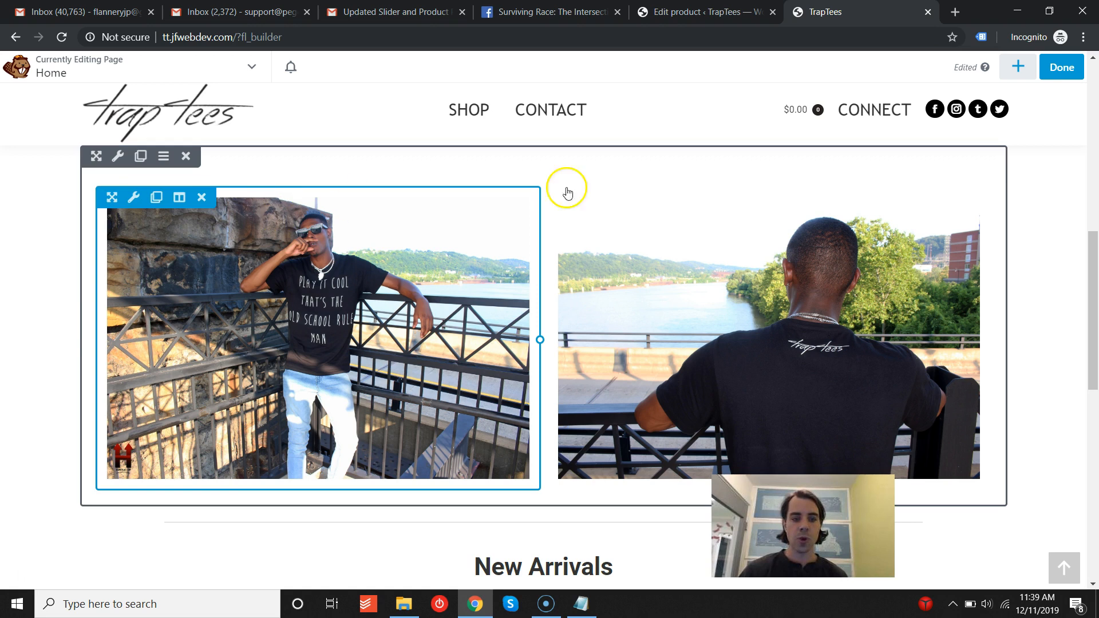
left_click(1019, 67)
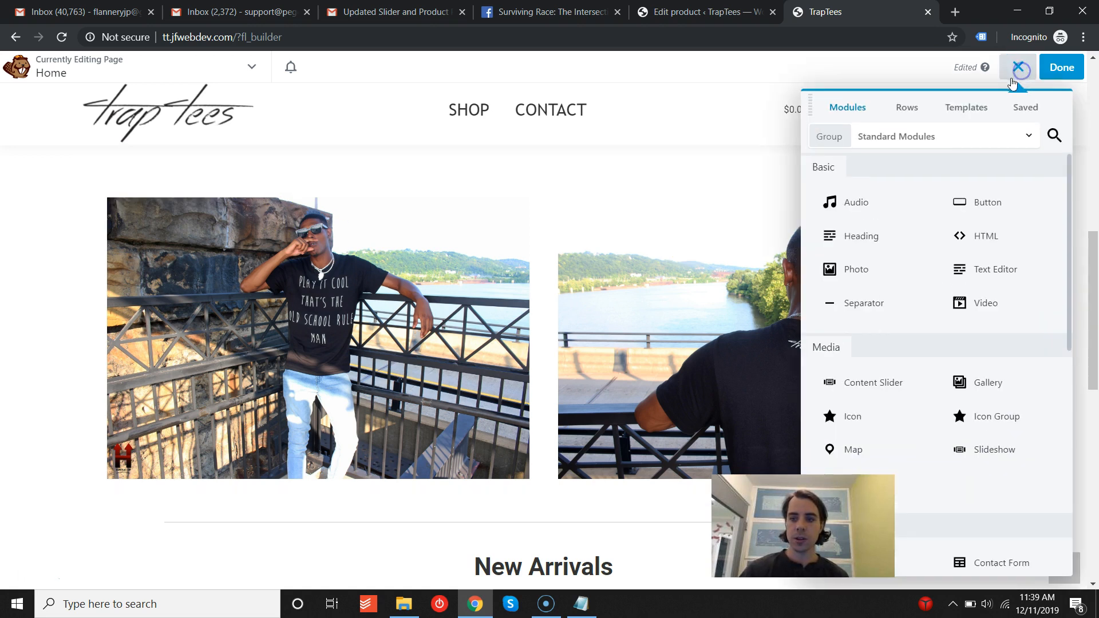
left_click(902, 107)
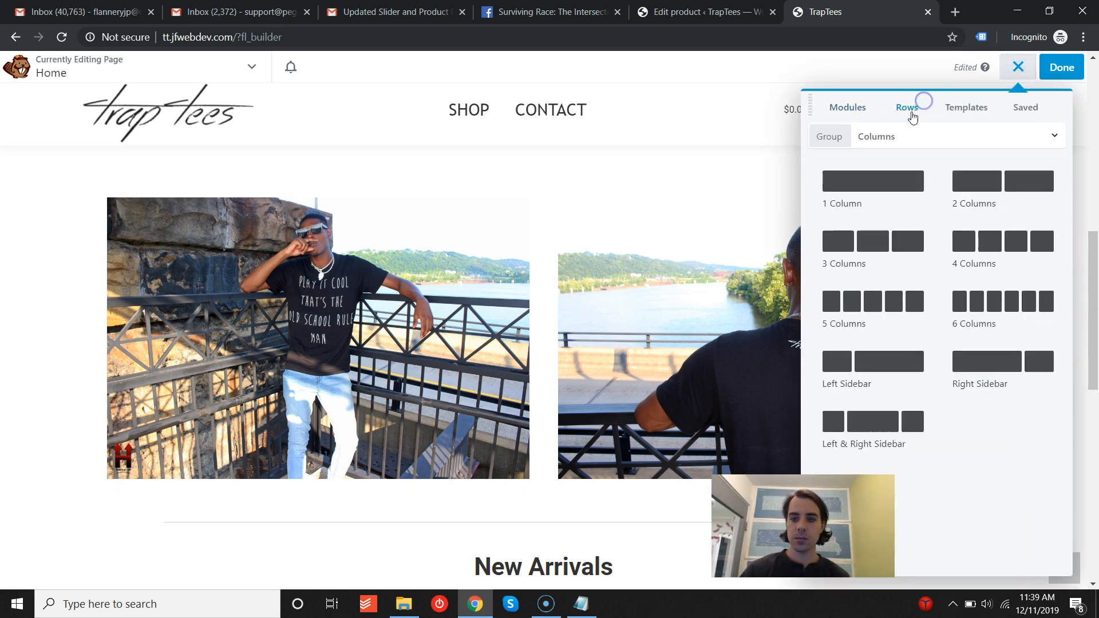
left_click(1020, 68)
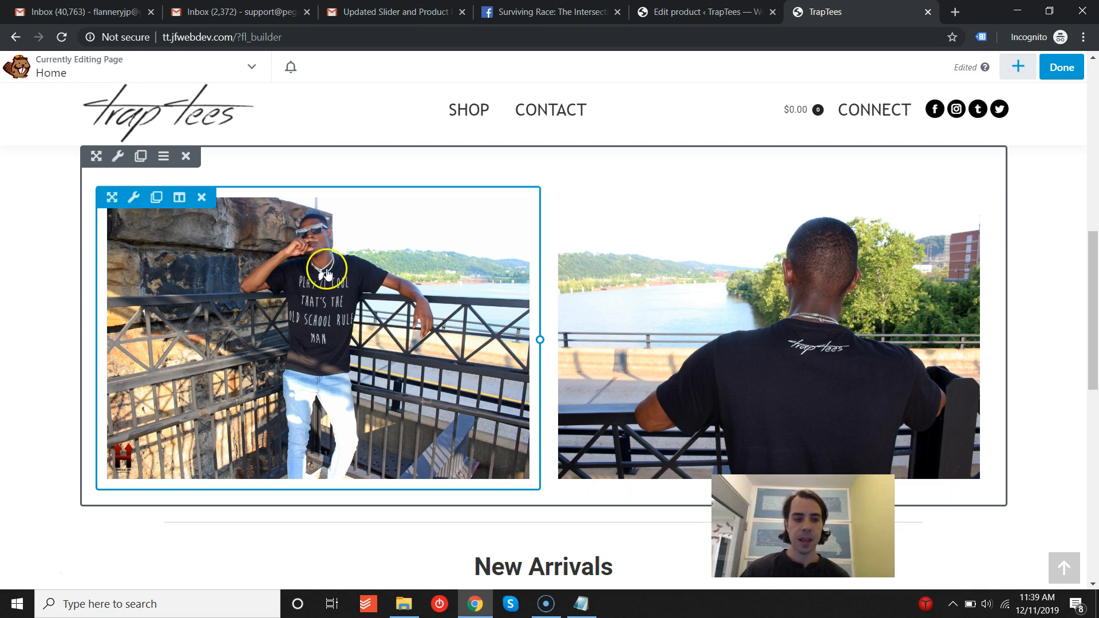
left_click(1020, 67)
left_click(848, 108)
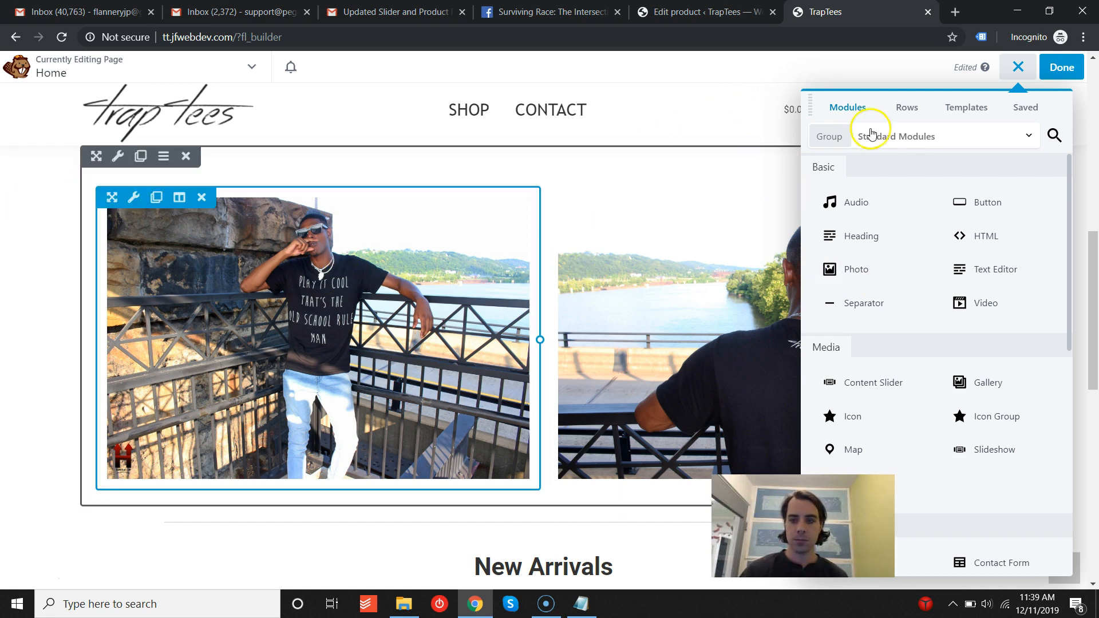
left_click(1018, 67)
left_click(360, 277)
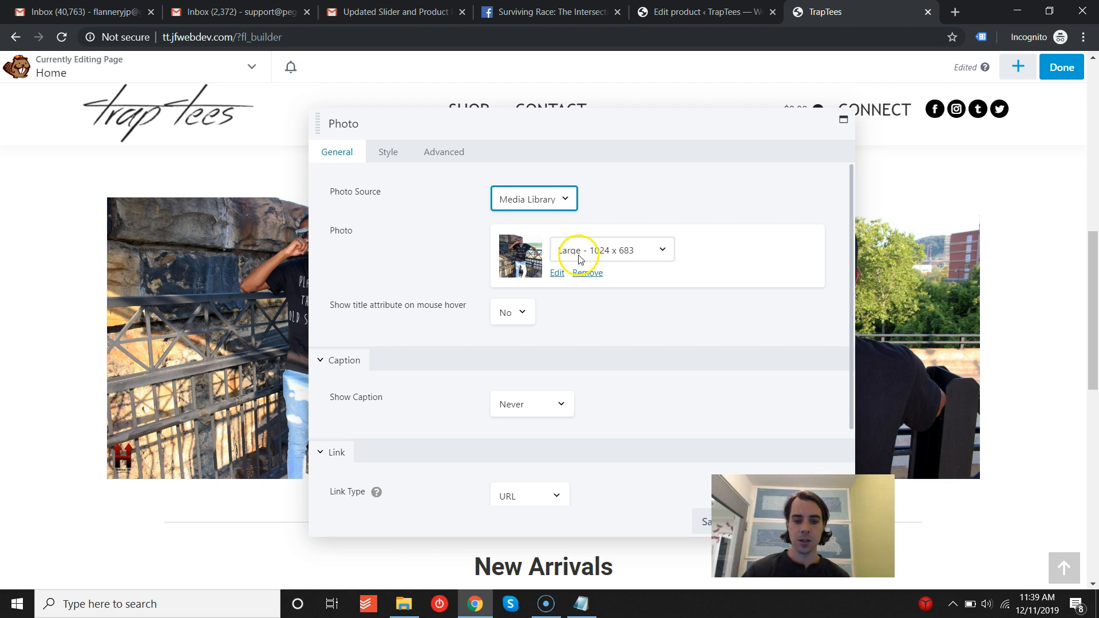
left_click(580, 274)
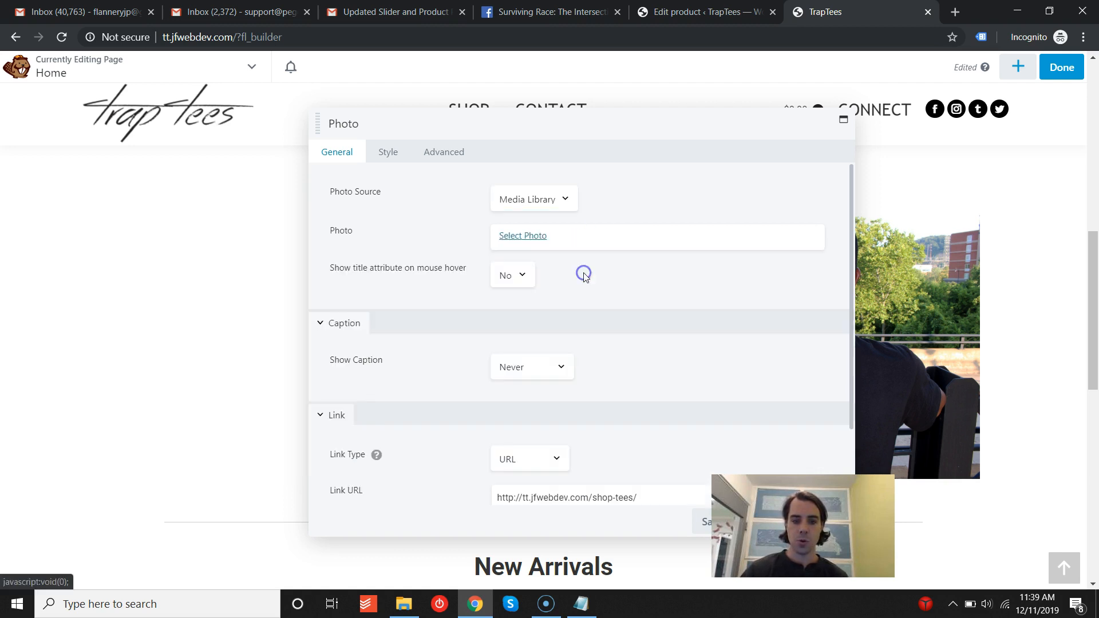
left_click(515, 240)
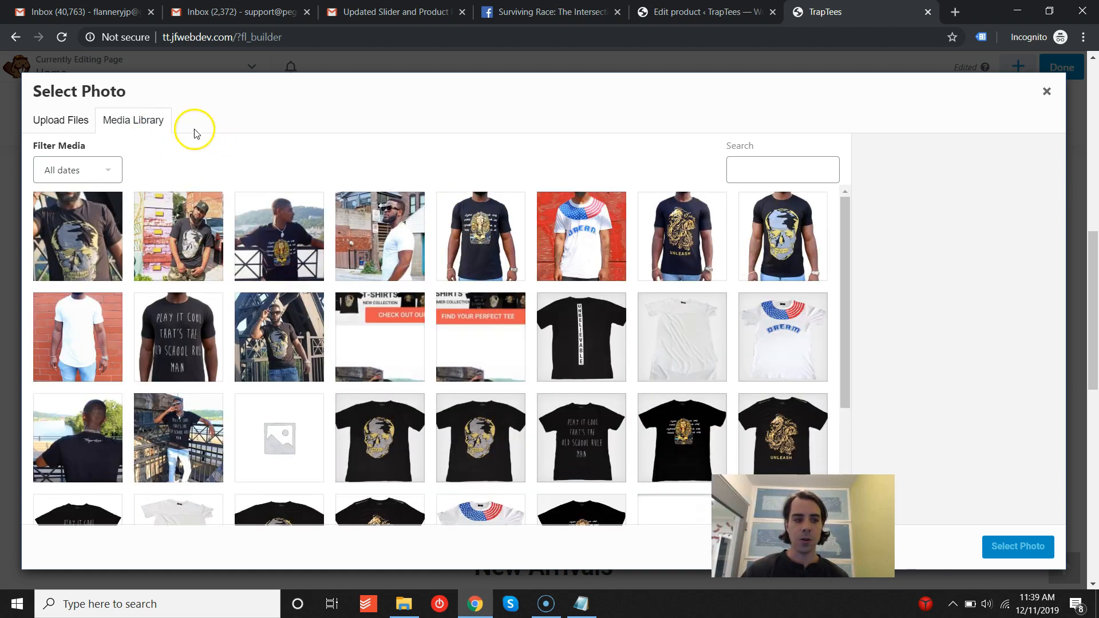
left_click(69, 118)
left_click(1044, 100)
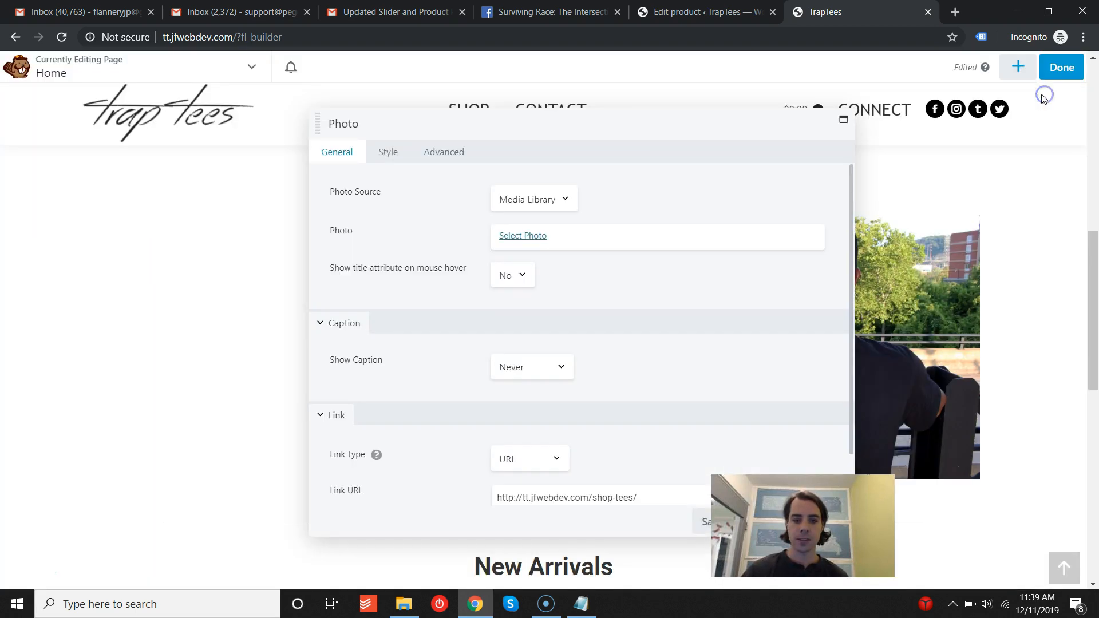
scroll(446, 287, "down", 1)
scroll(444, 332, "up", 1)
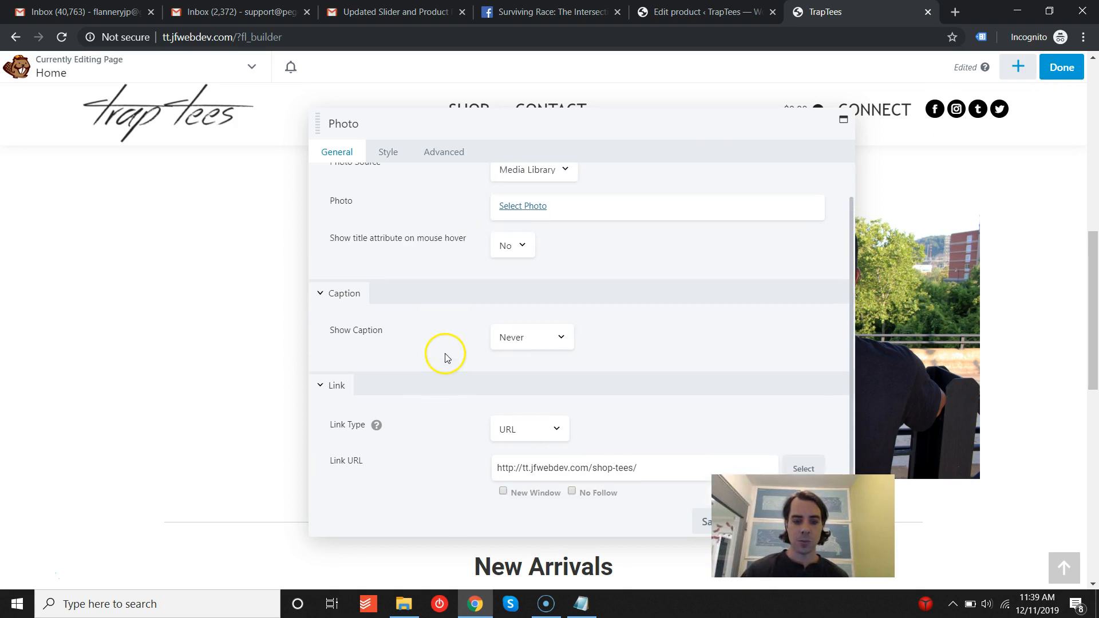
scroll(447, 389, "down", 1)
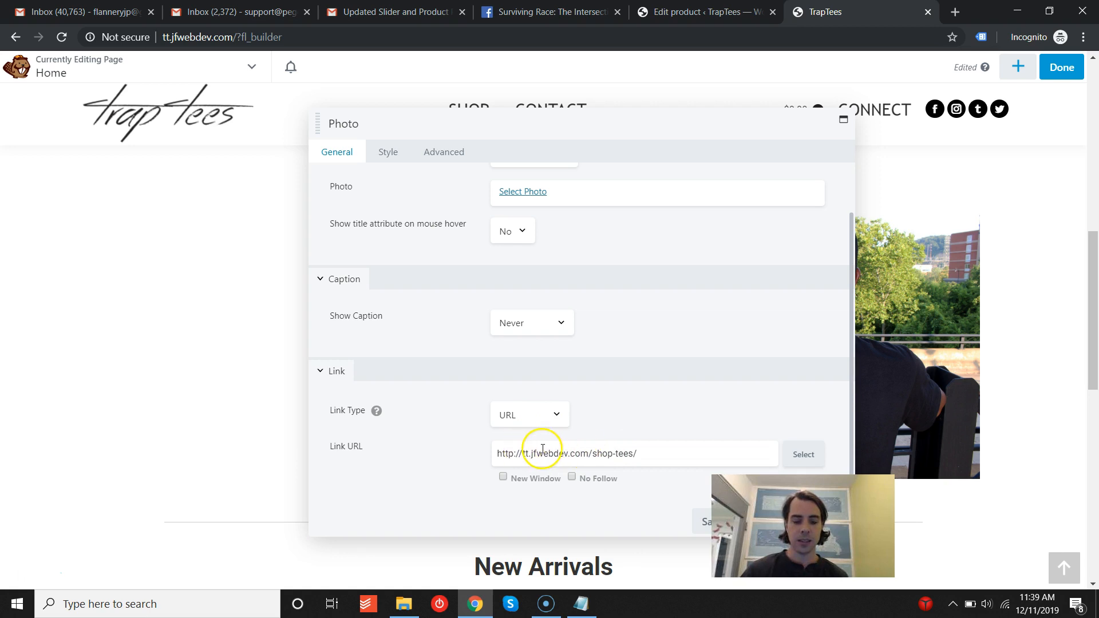
scroll(439, 351, "up", 1)
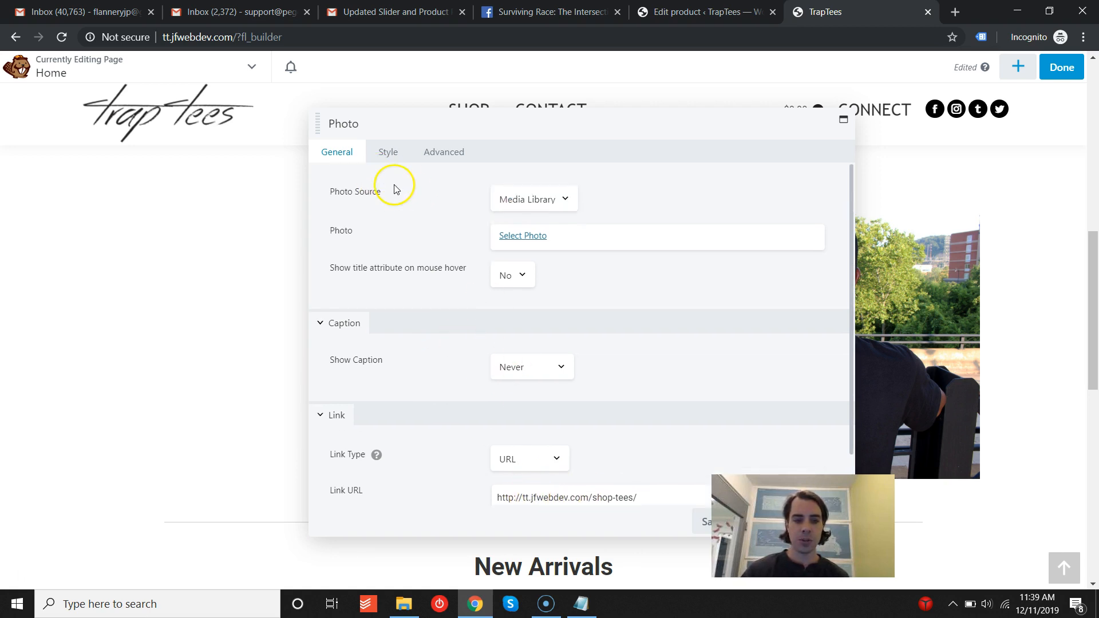
left_click(388, 152)
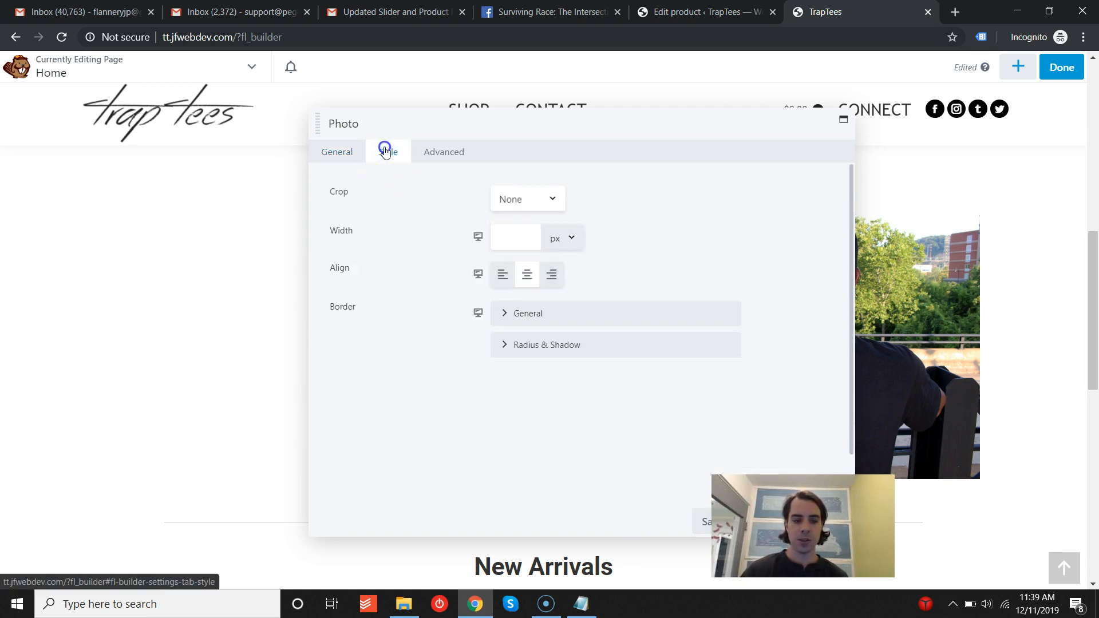
left_click(339, 152)
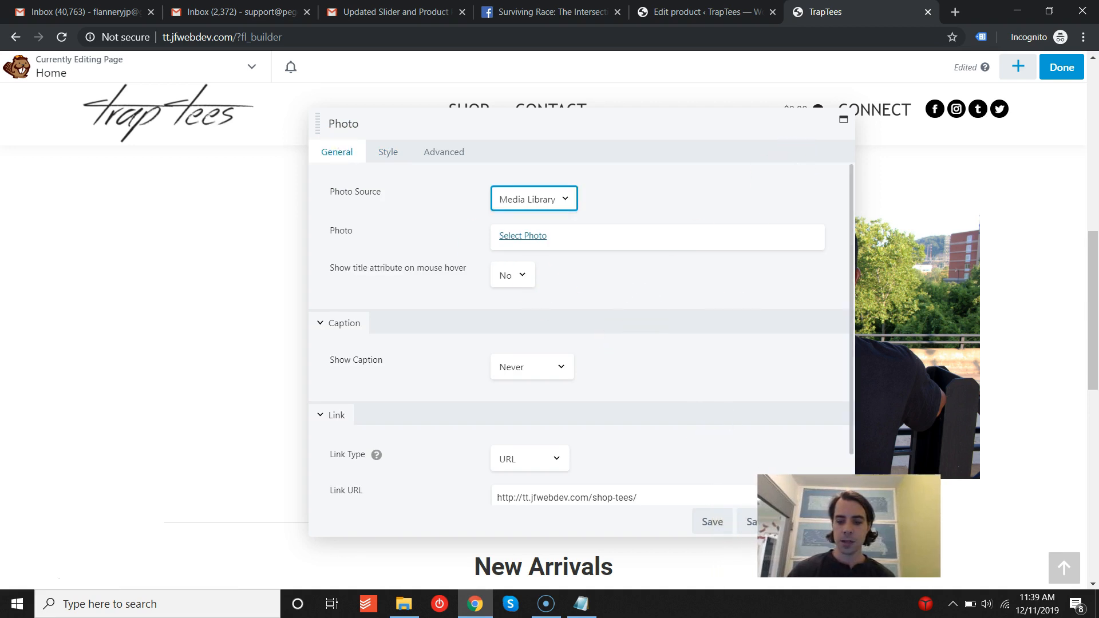
left_click(835, 519)
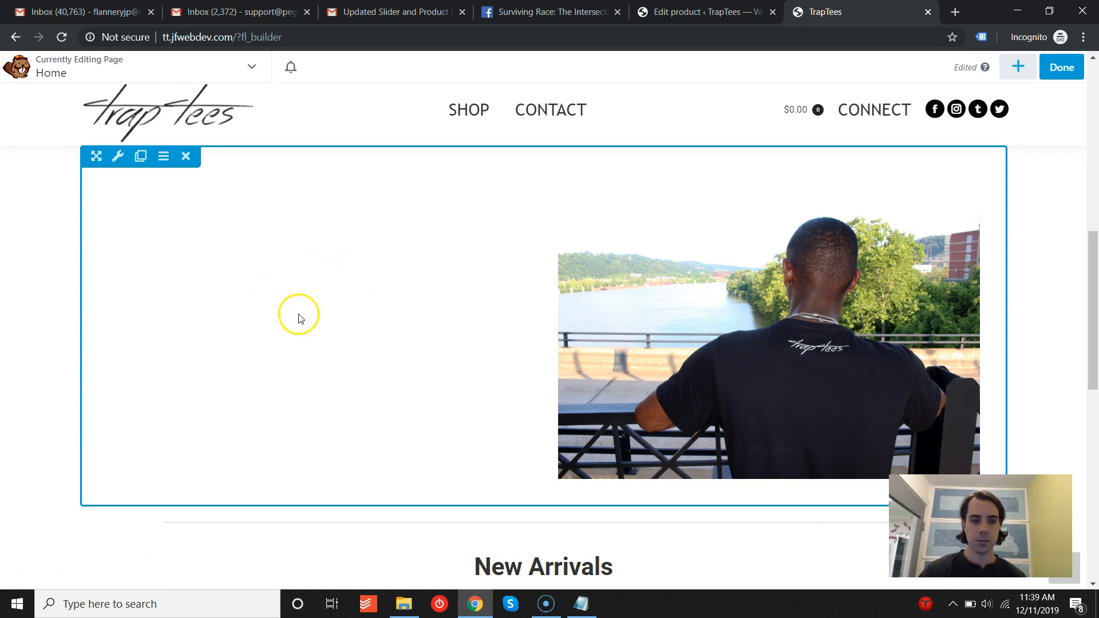
- Inspect the settings of the New Arrivals WooCommerce product module
scroll(486, 279, "down", 4)
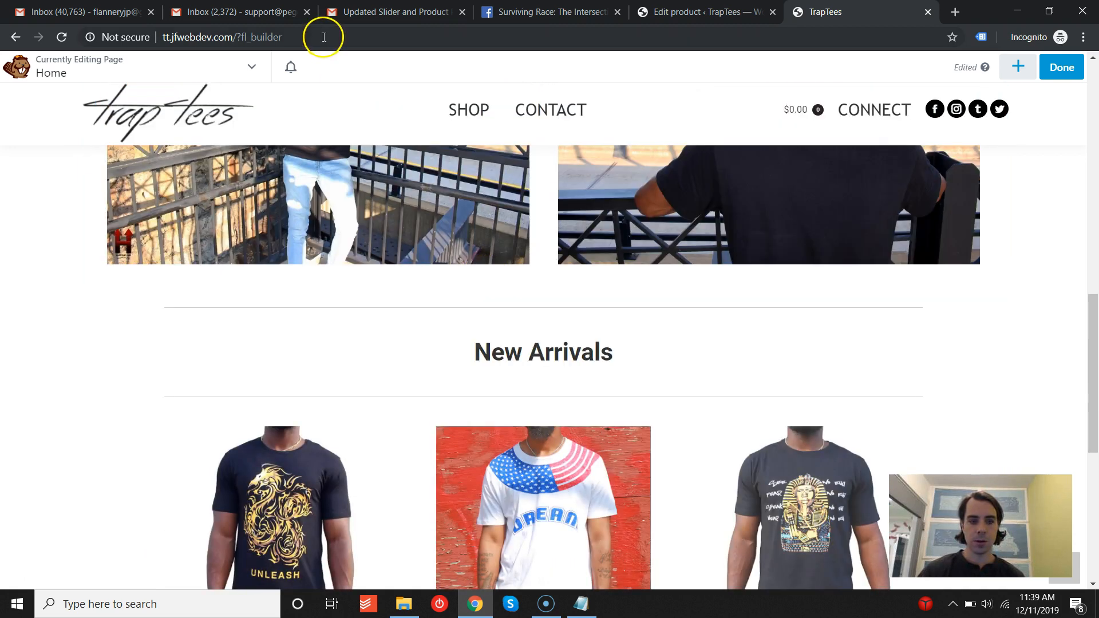
scroll(491, 202, "down", 5)
scroll(491, 202, "up", 1)
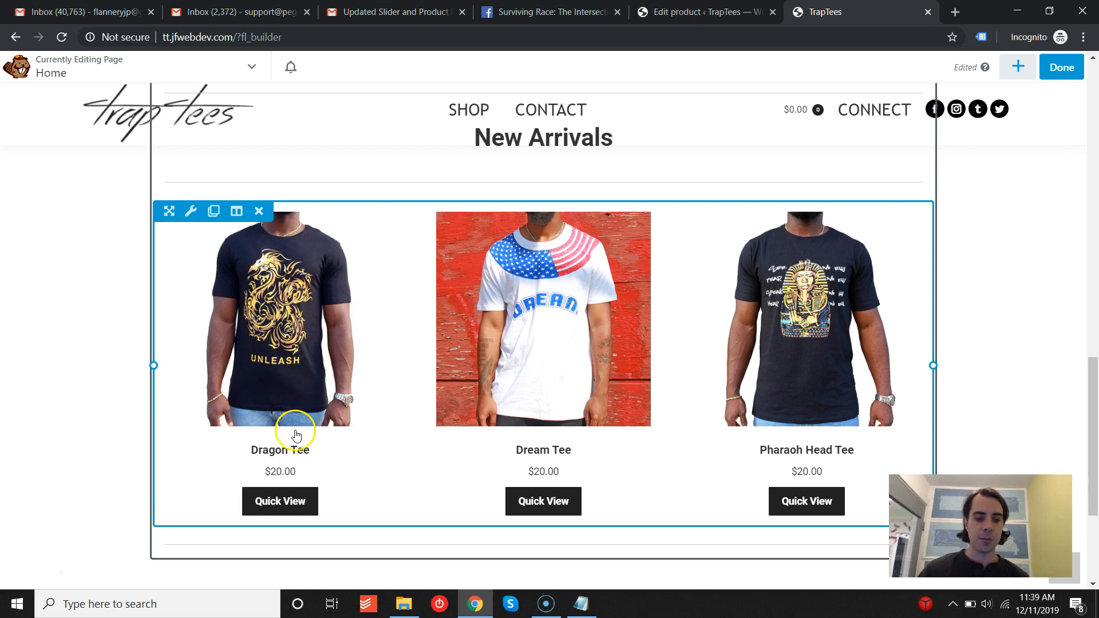
left_click(1020, 68)
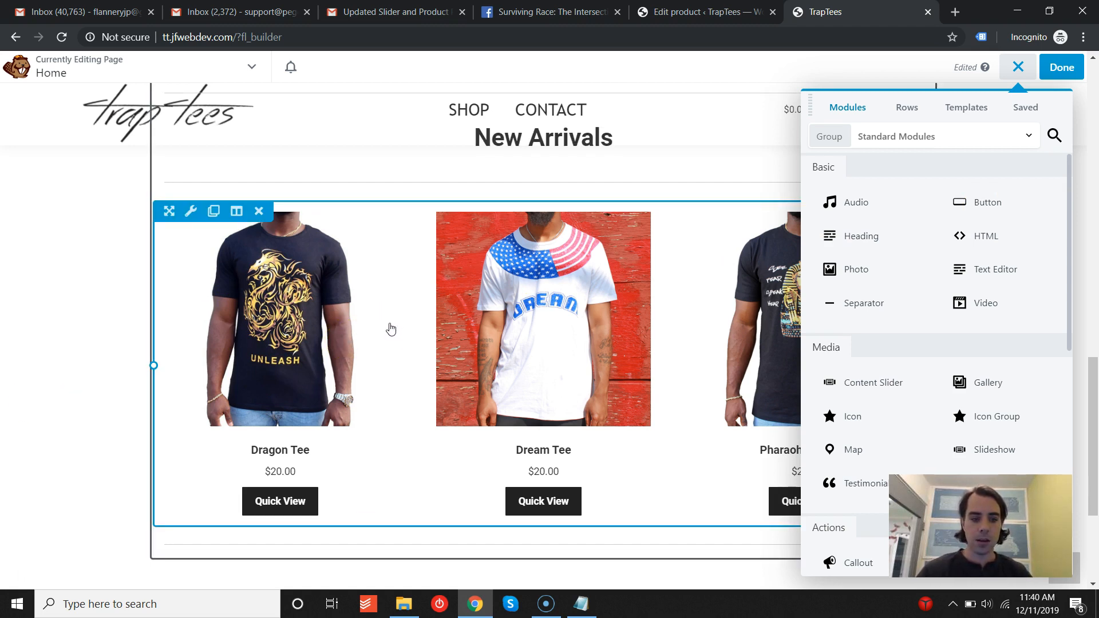
left_click(391, 329)
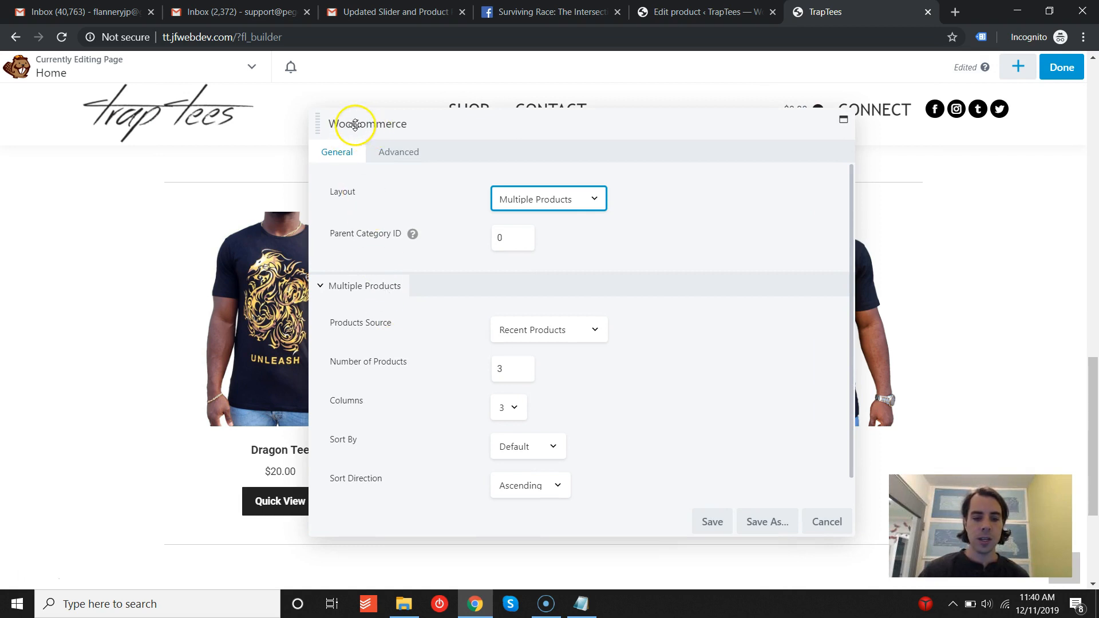
left_click(827, 522)
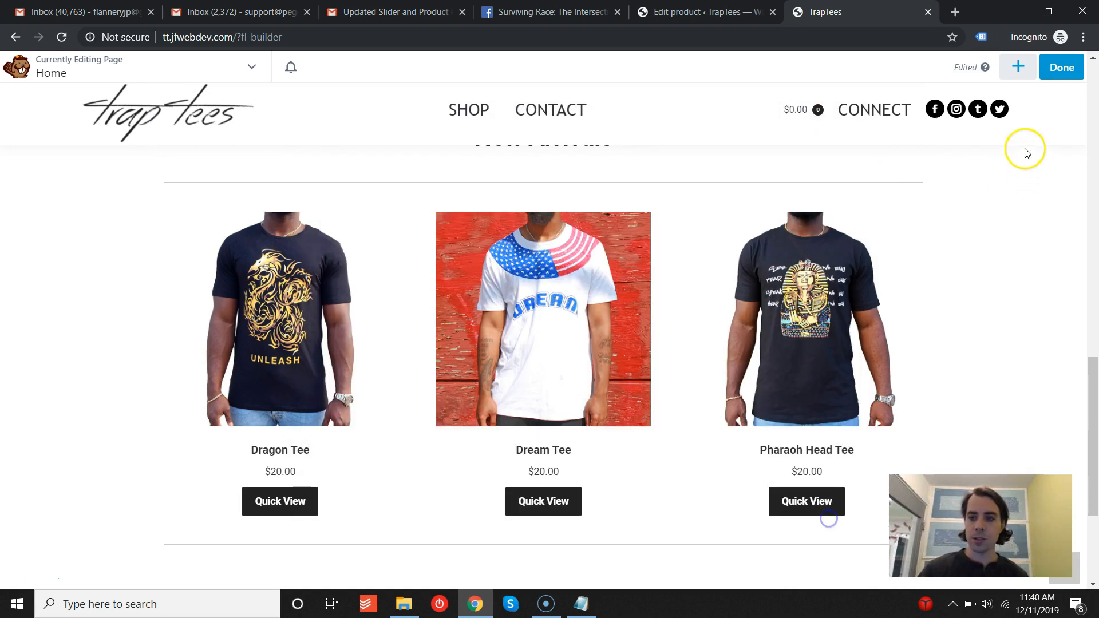
- Add a WooCommerce module to the home page, review its Layout and Products Source options, and cancel it
left_click(1018, 67)
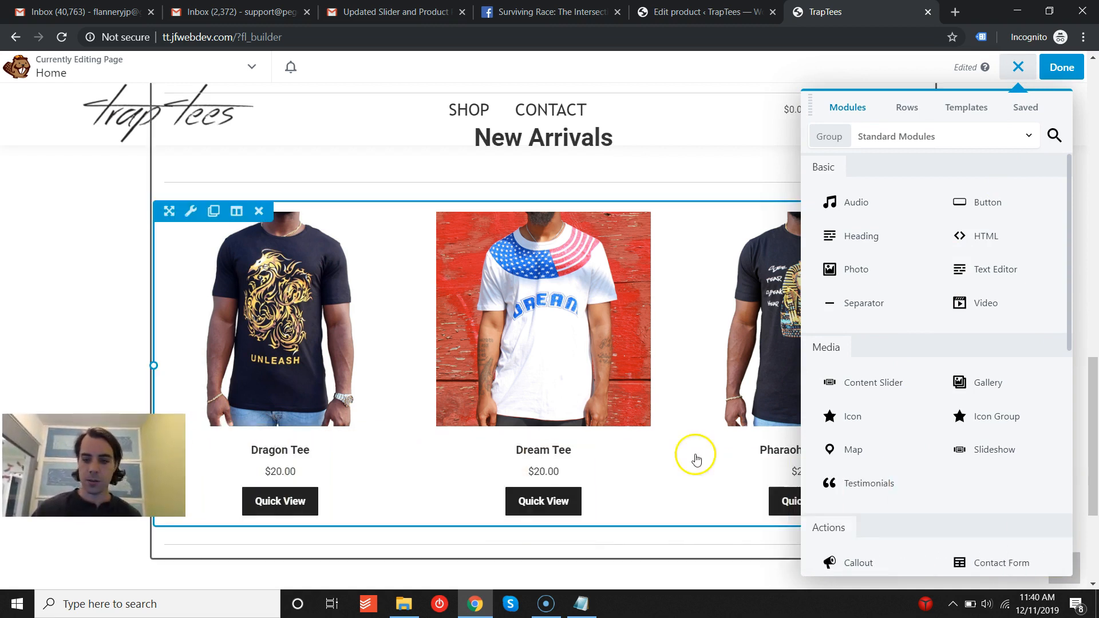
scroll(894, 417, "down", 8)
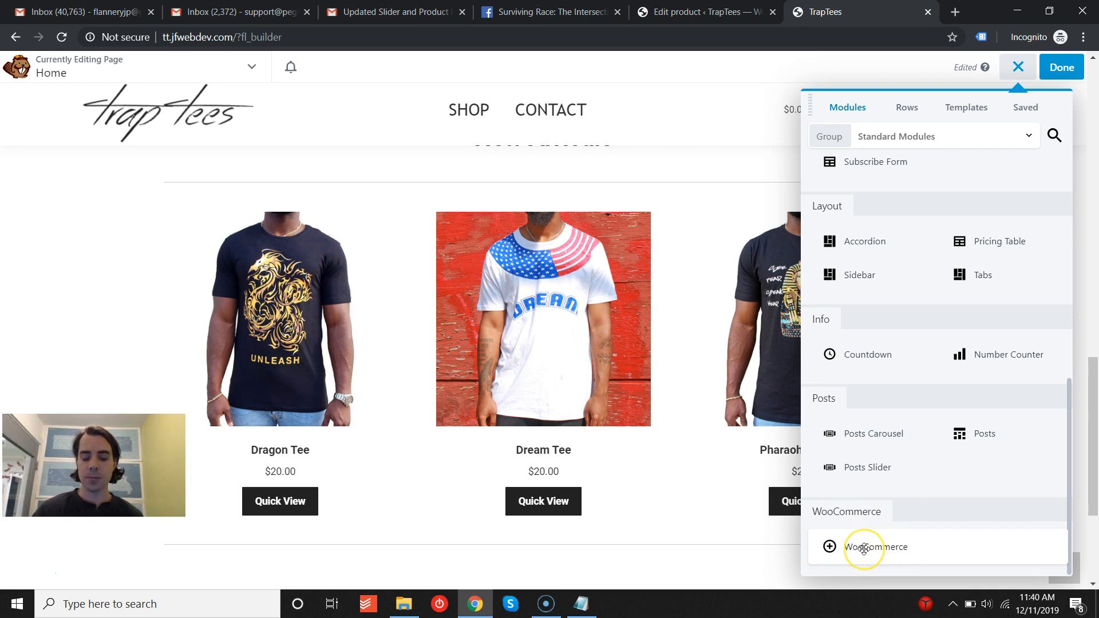
left_click_drag(864, 549, 319, 310)
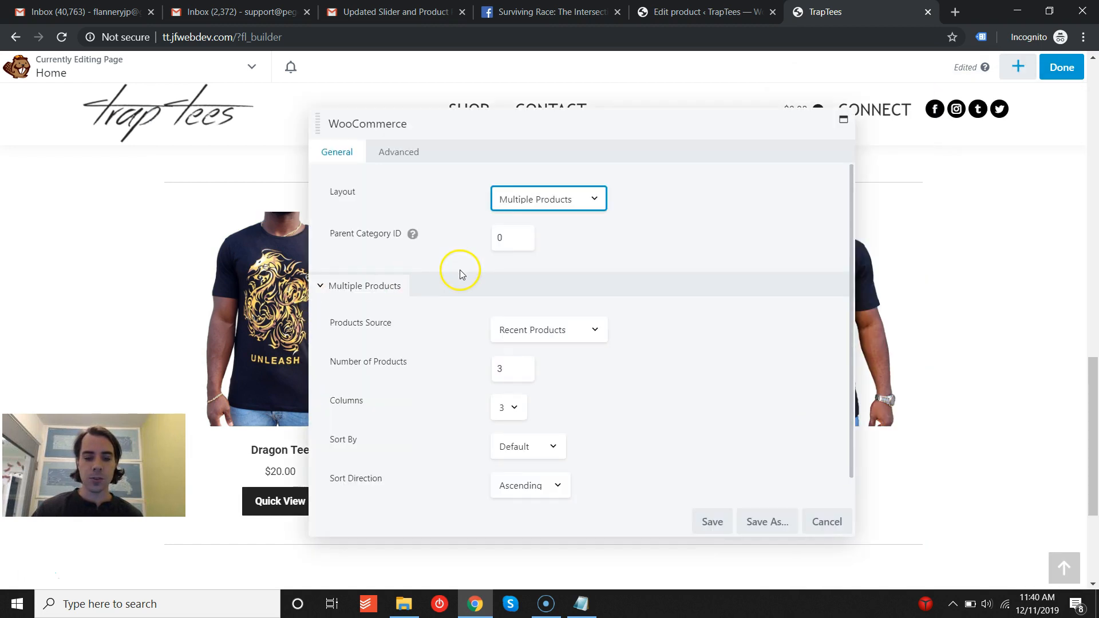
left_click(561, 205)
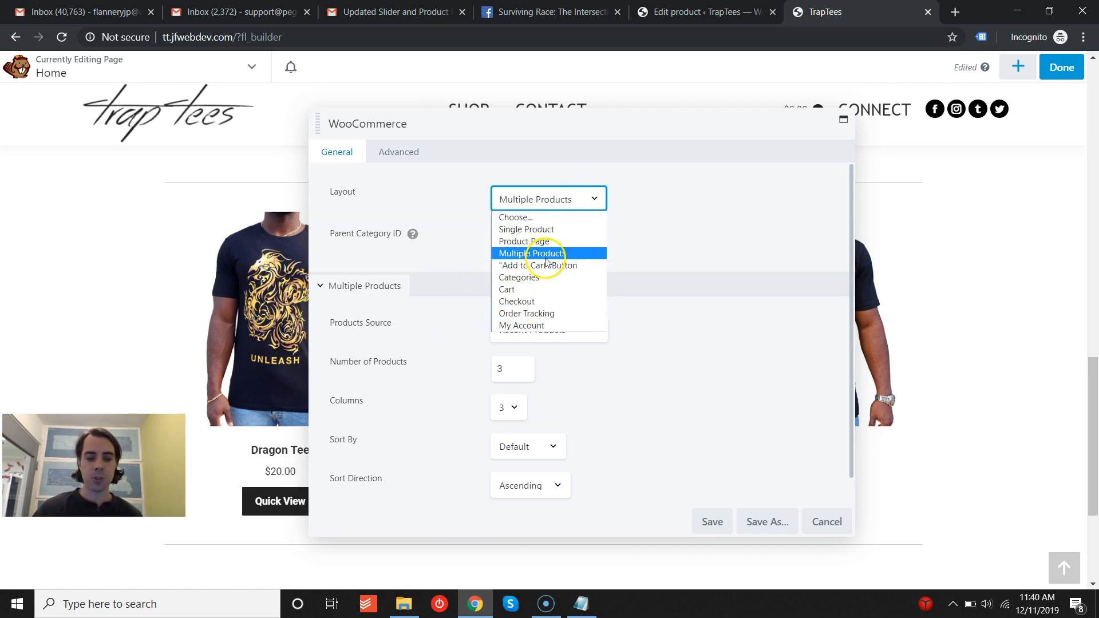
left_click(704, 221)
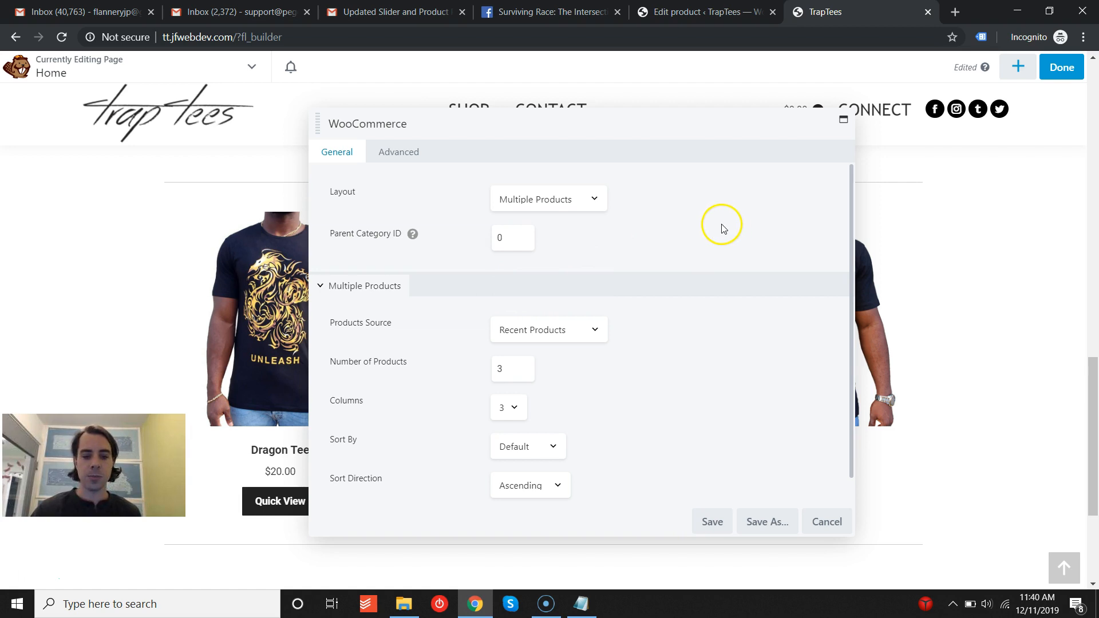
scroll(720, 236, "down", 1)
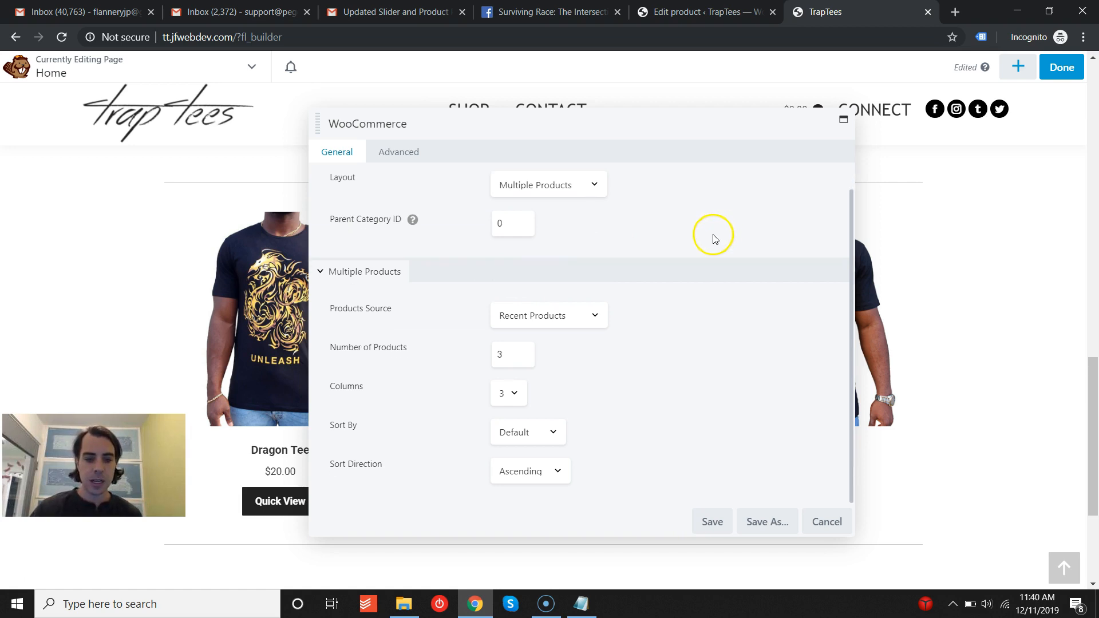
left_click(566, 319)
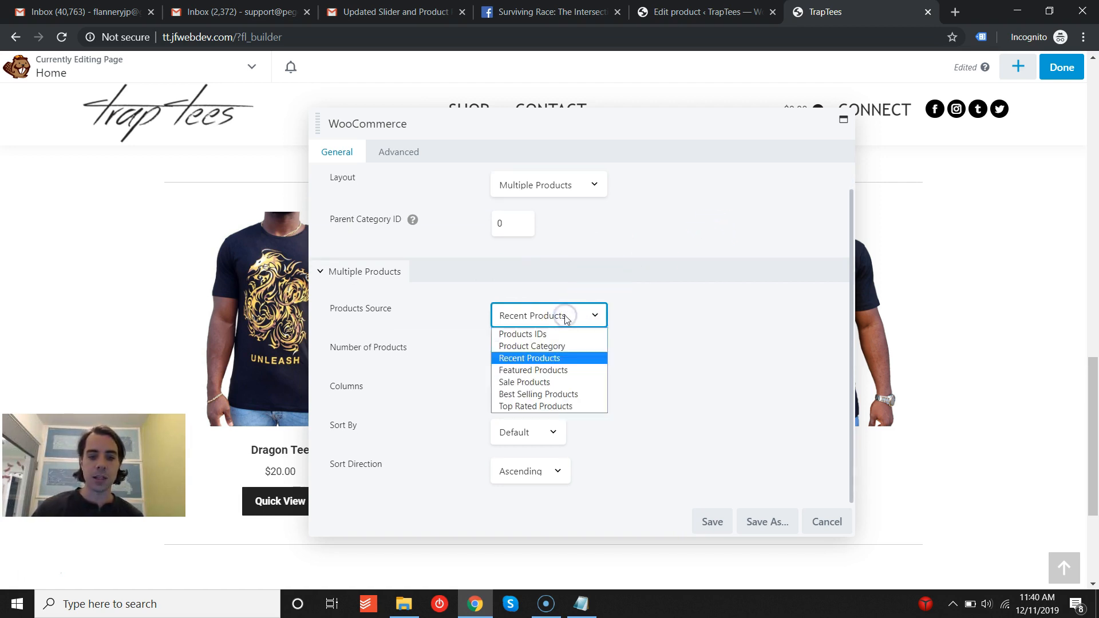
left_click(726, 338)
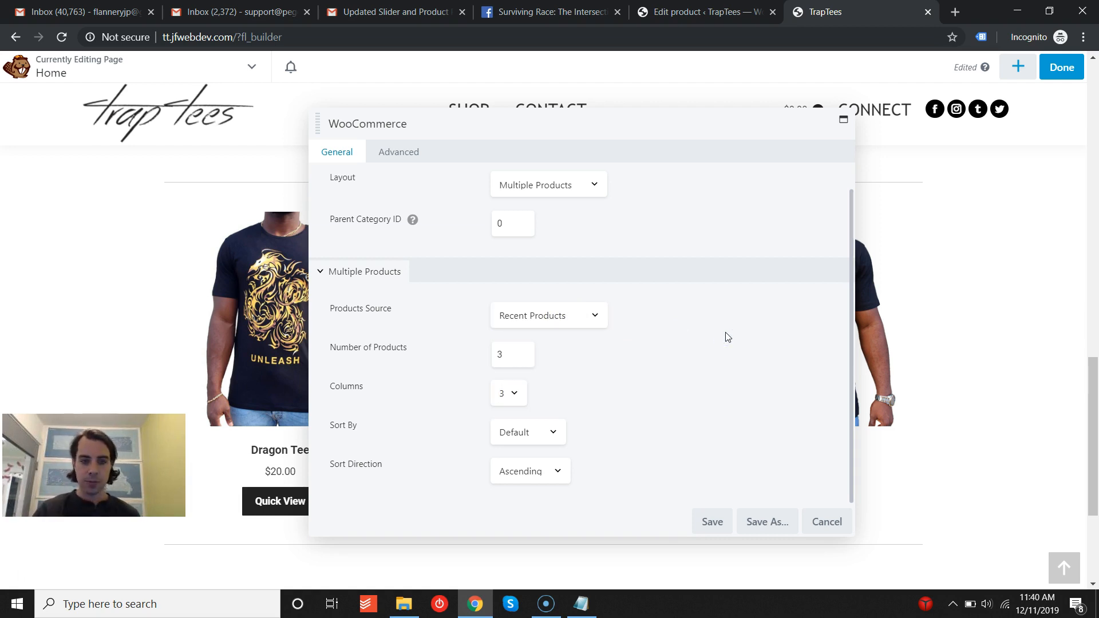
left_click(833, 523)
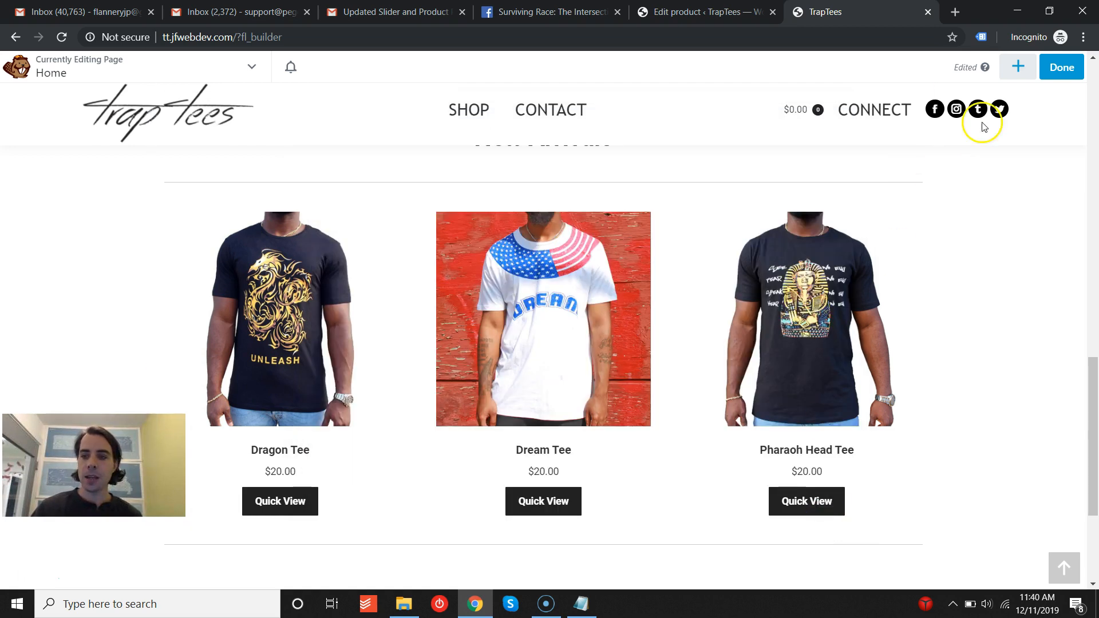
- Discard the builder changes and leave Beaver Builder
left_click(1062, 67)
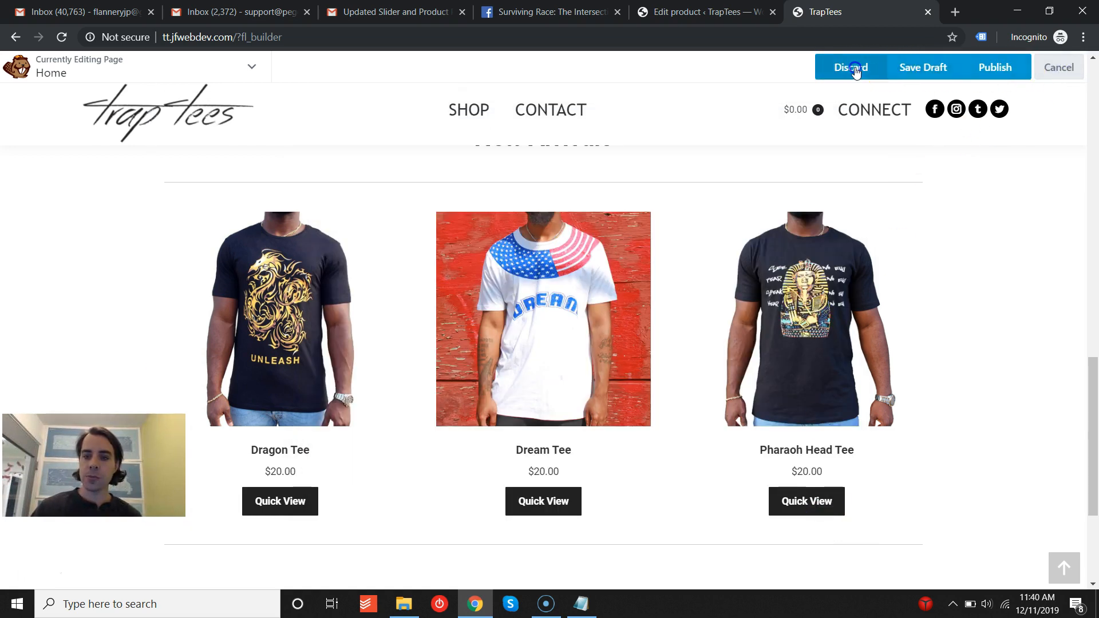
left_click(852, 67)
left_click(618, 138)
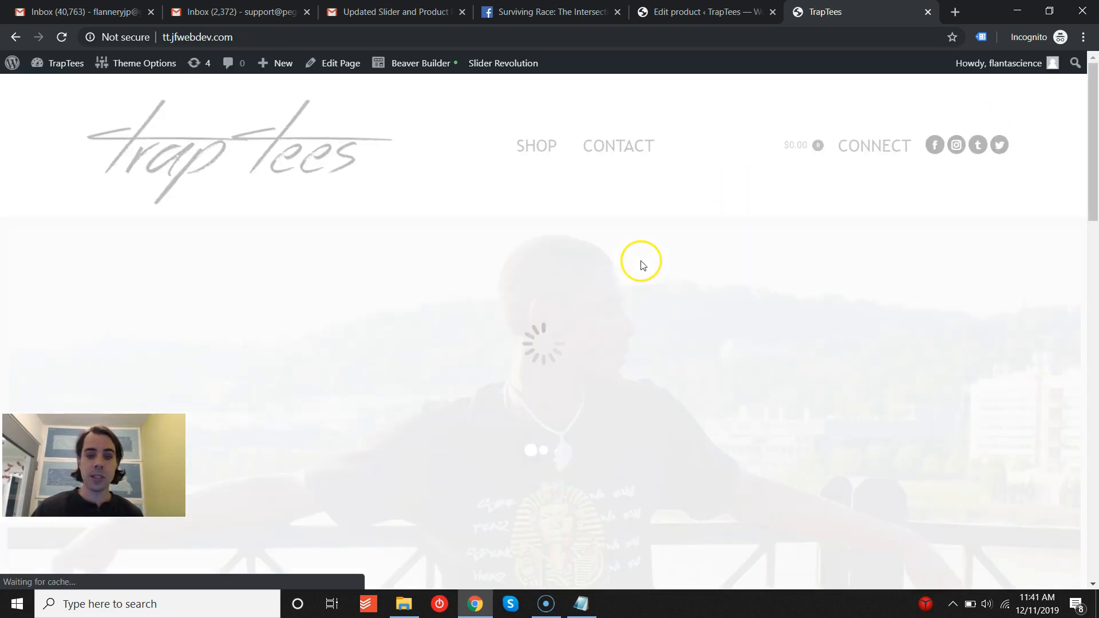
- Open the Dream Tee product page from the home page's New Arrivals section and return to the home page
scroll(567, 326, "down", 15)
scroll(610, 299, "down", 1)
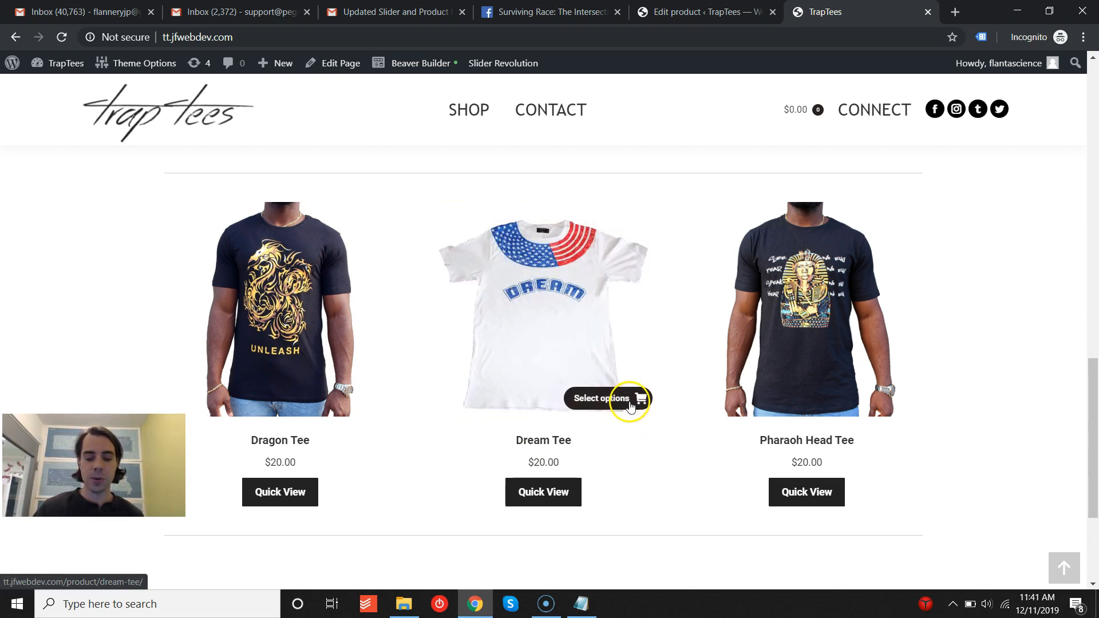
left_click(630, 405)
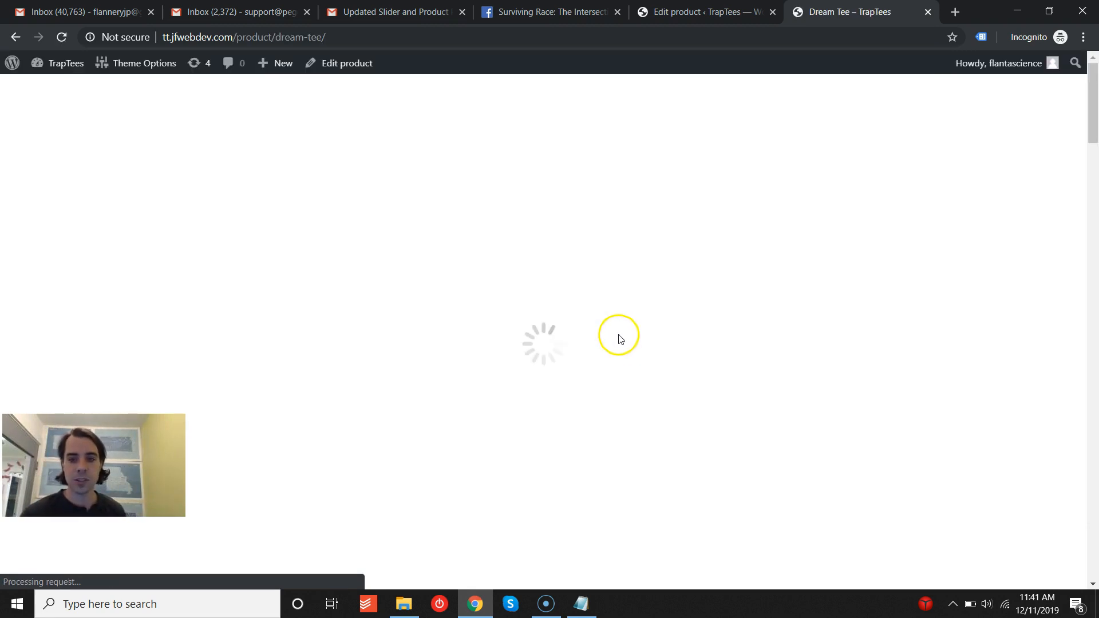
scroll(708, 319, "down", 5)
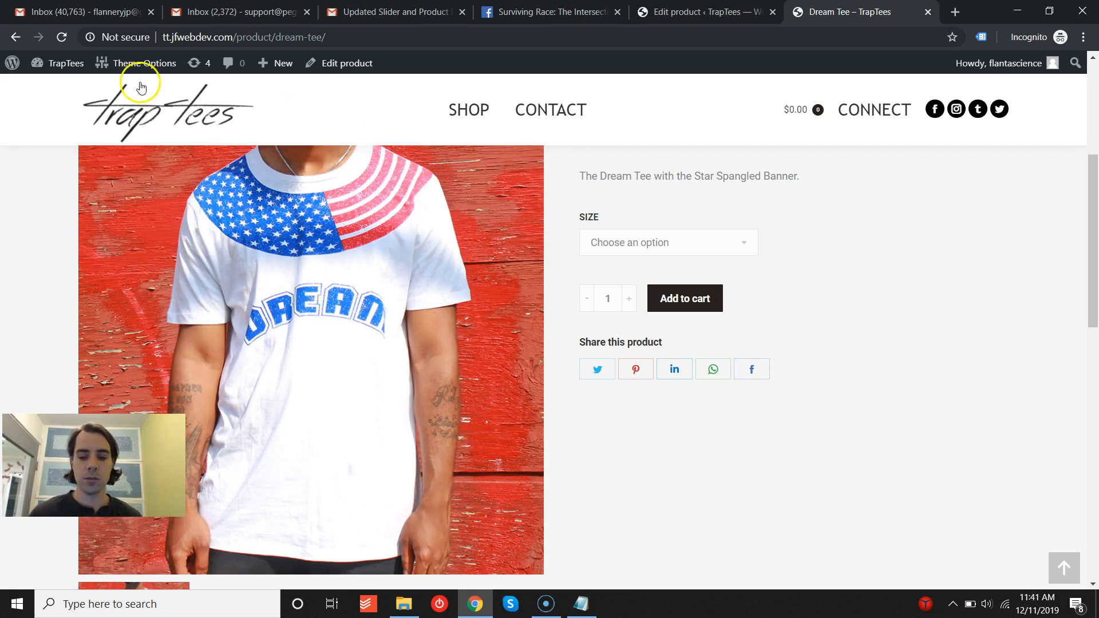
left_click(62, 37)
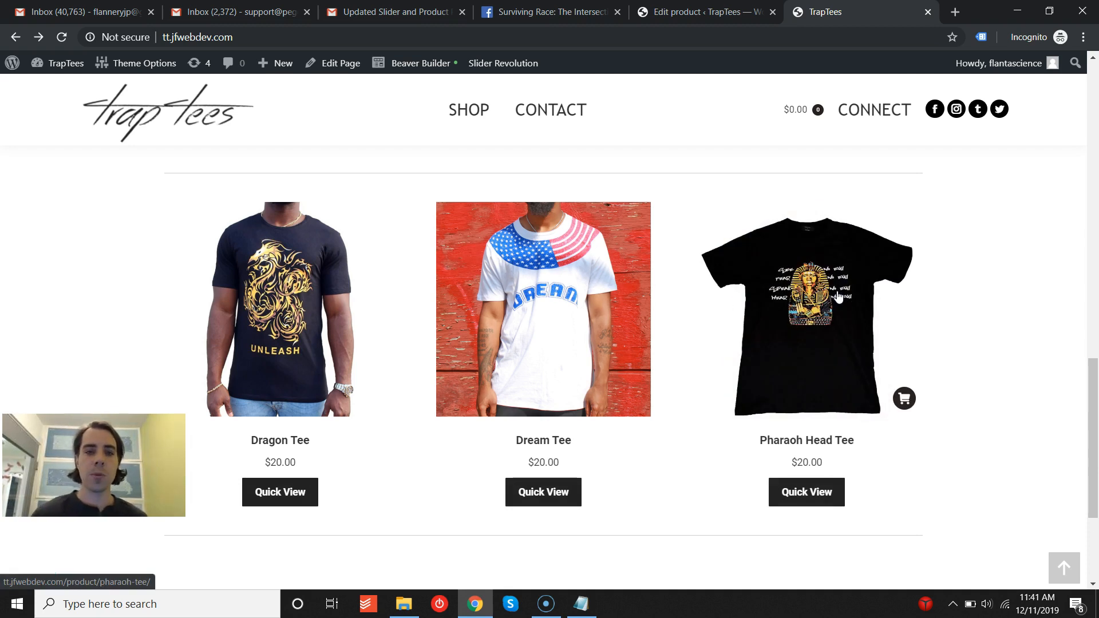
left_click(400, 76)
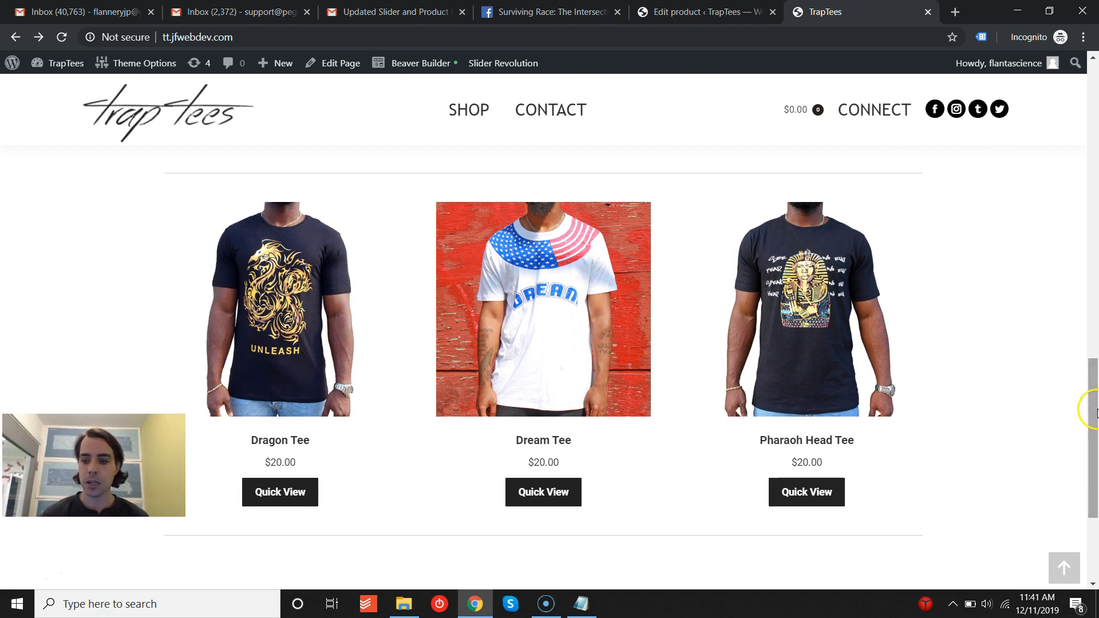
scroll(1093, 401, "down", 3)
left_click_drag(1095, 461, 1095, 100)
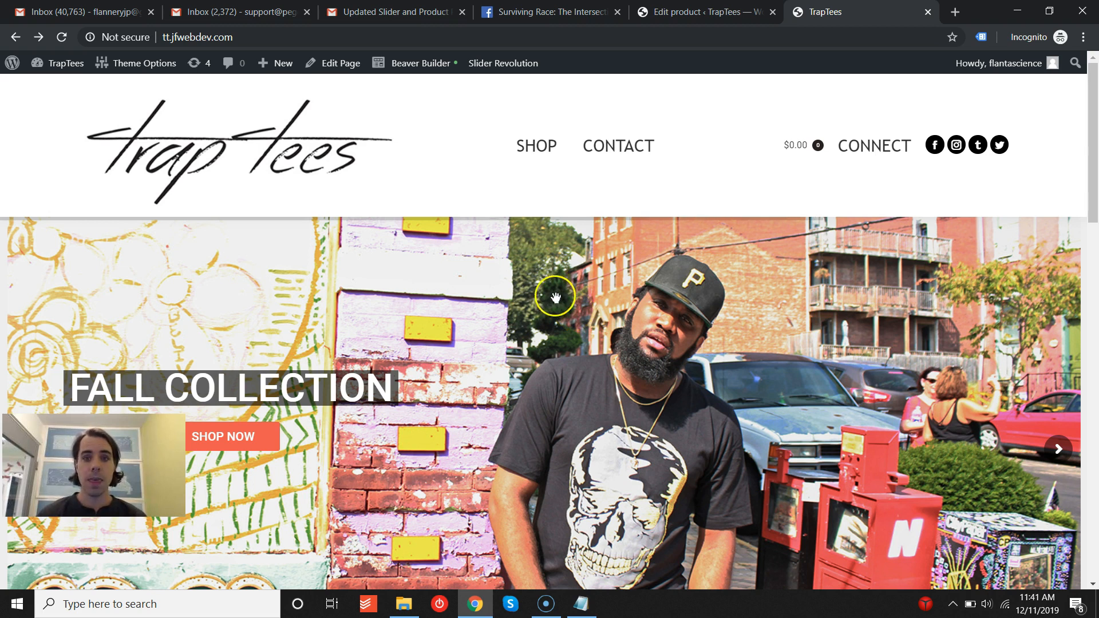
- Switch to the product editor tab and open the All Products list
left_click(704, 12)
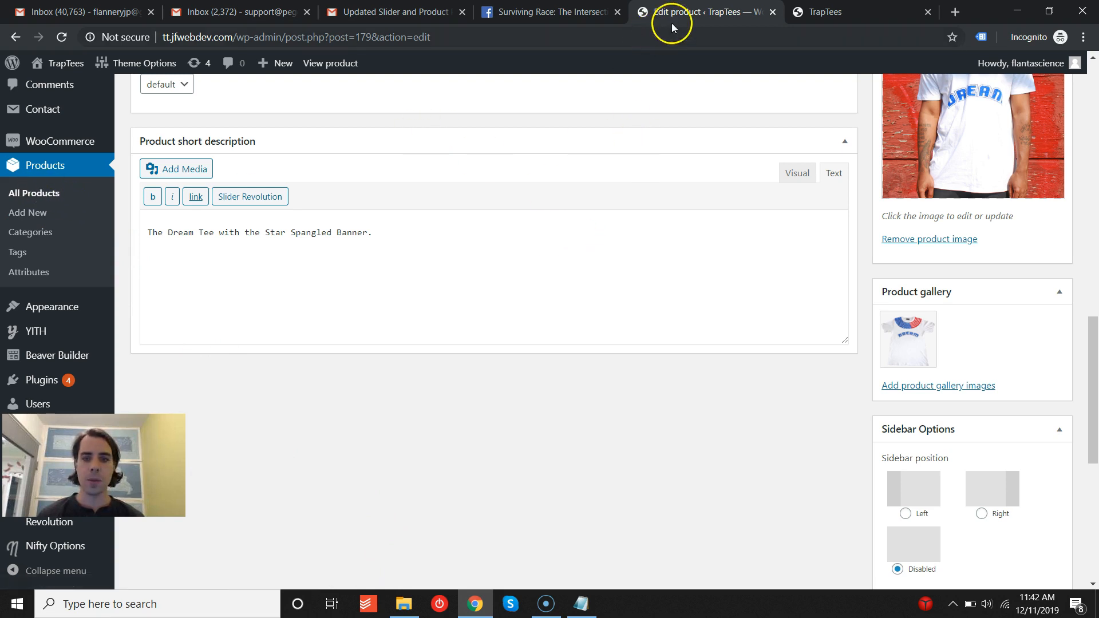
left_click(32, 195)
left_click(40, 167)
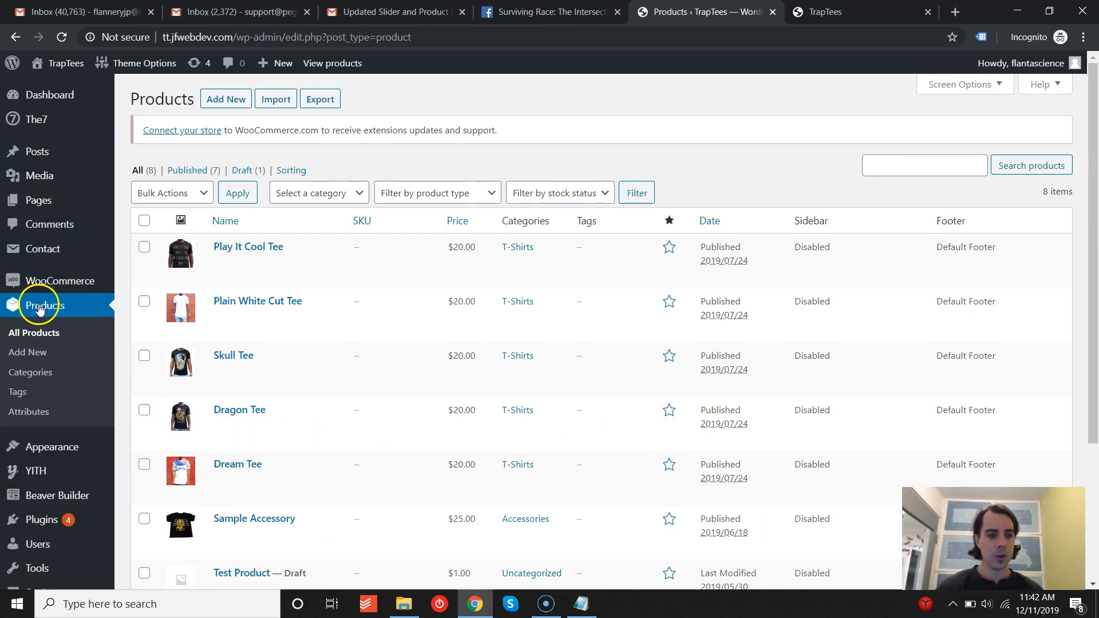
scroll(251, 315, "down", 1)
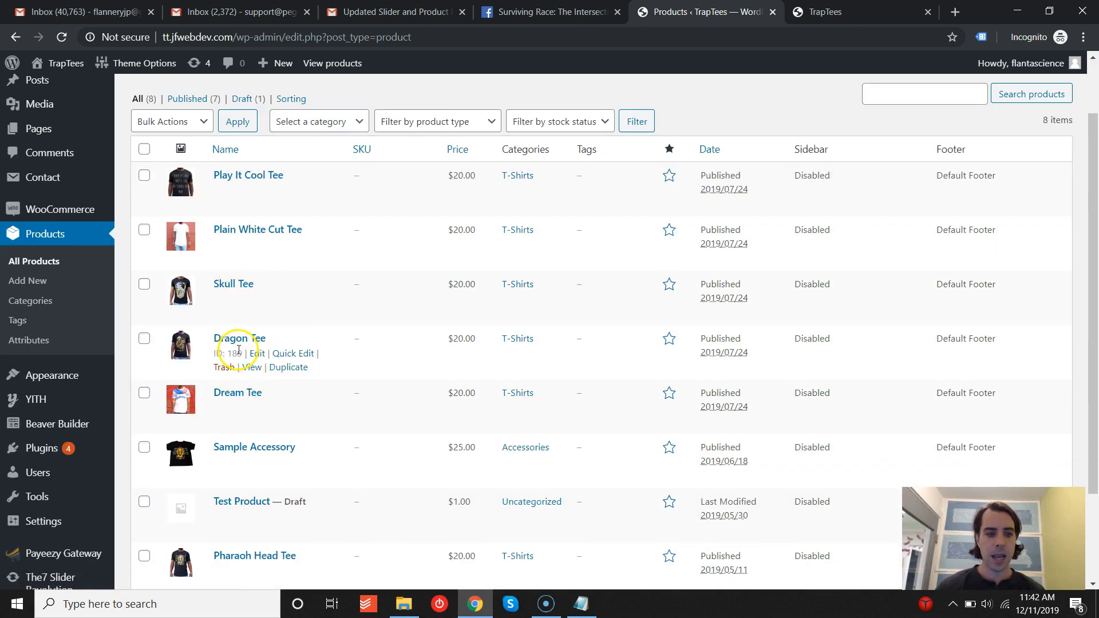
scroll(241, 344, "up", 1)
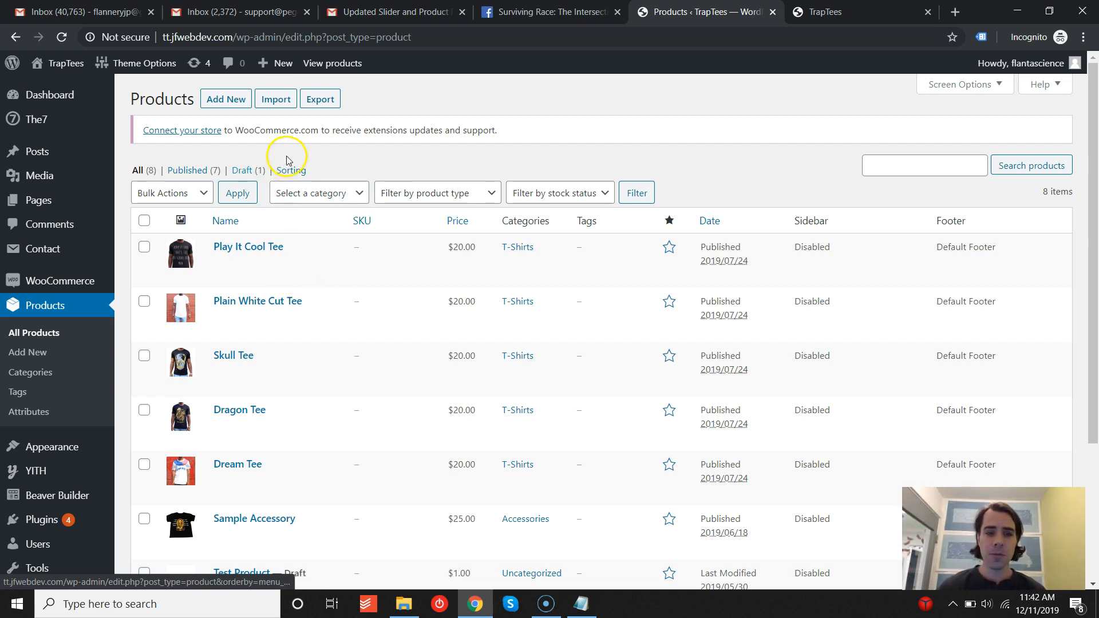
- Open a new product form and scroll to its product data section
left_click(222, 103)
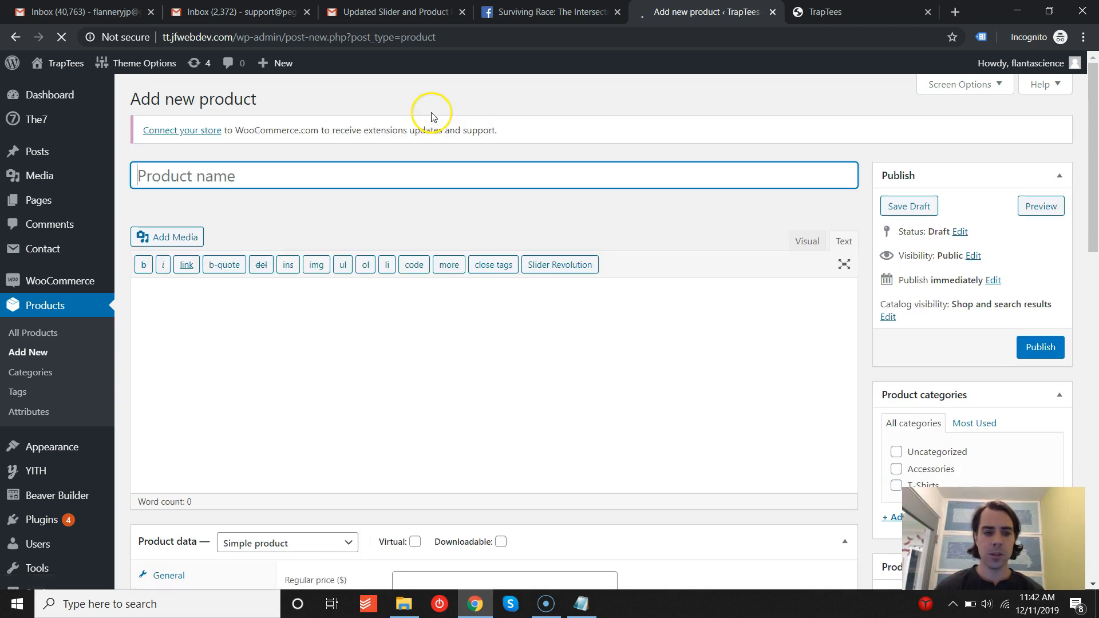
left_click(327, 313)
scroll(327, 312, "down", 3)
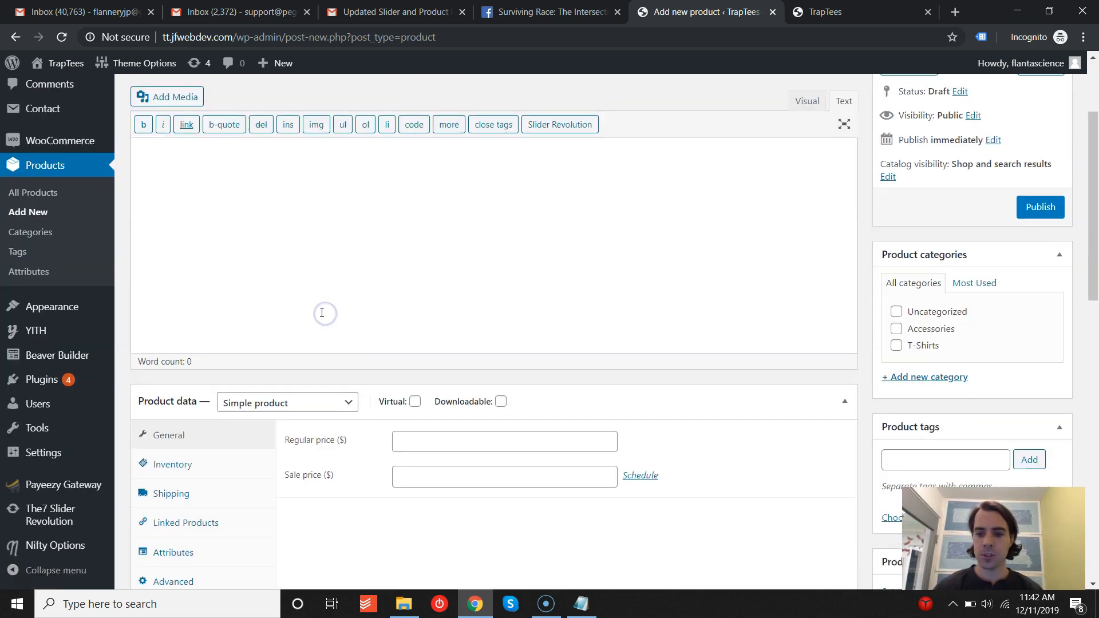
scroll(451, 241, "down", 1)
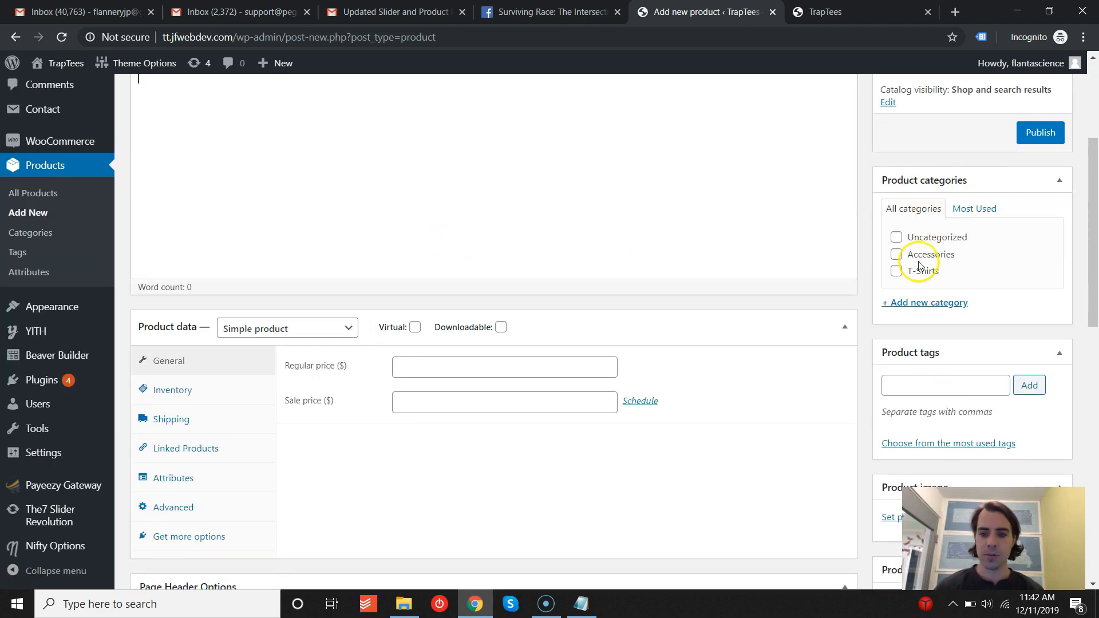
scroll(486, 319, "down", 1)
scroll(486, 319, "down", 2)
left_click(422, 224)
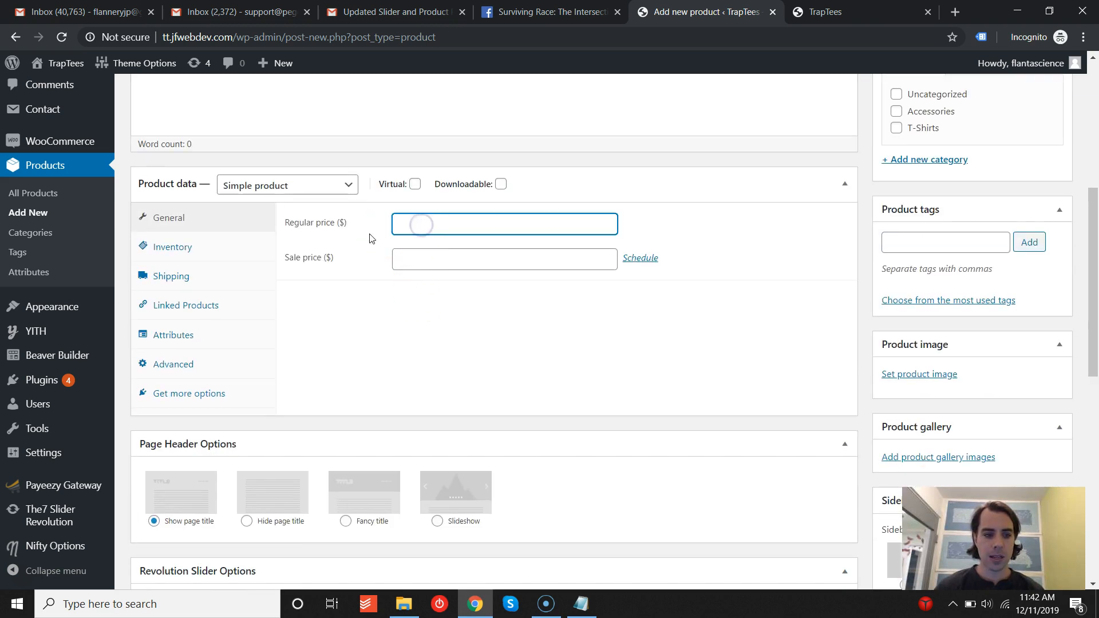
- Browse the new product's Inventory, Shipping and General data tabs, including the stock status options
left_click(189, 250)
left_click(426, 218)
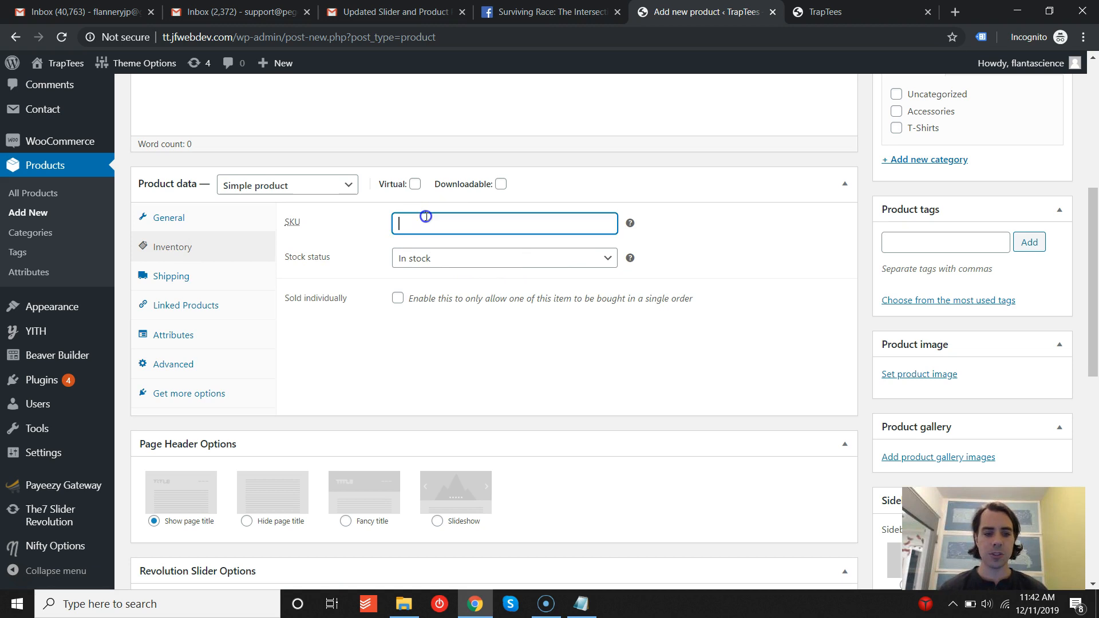
left_click(426, 258)
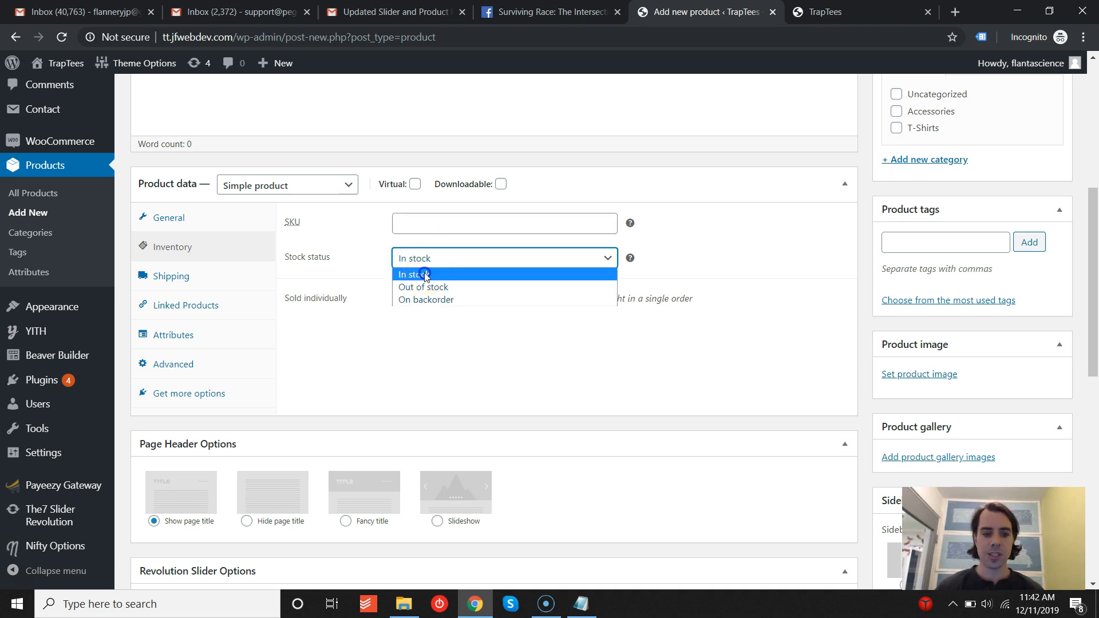
left_click(425, 275)
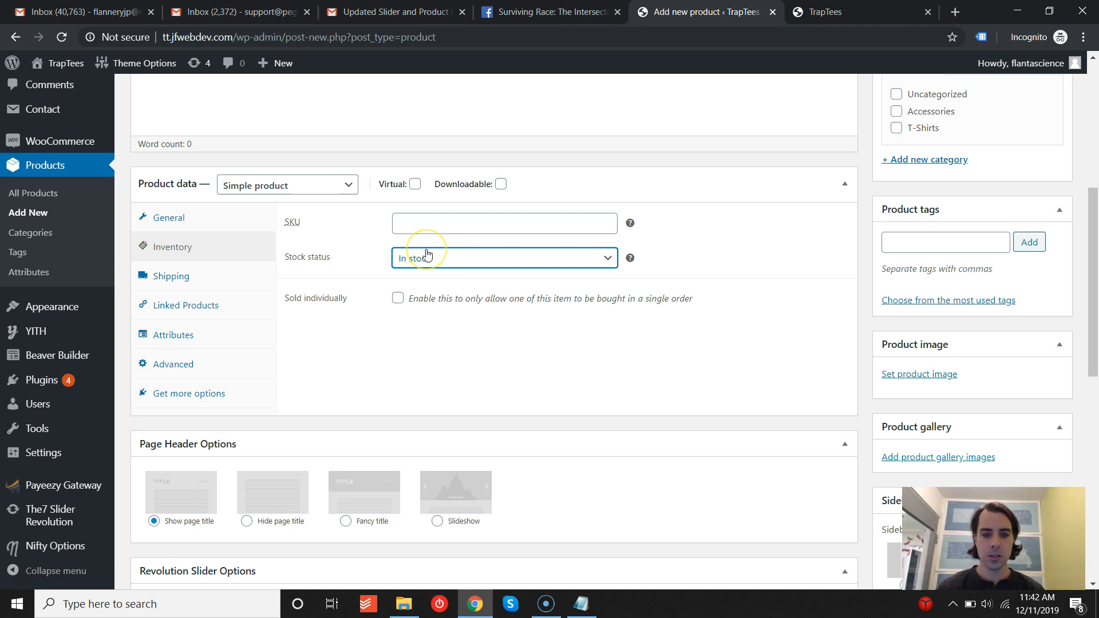
left_click(176, 278)
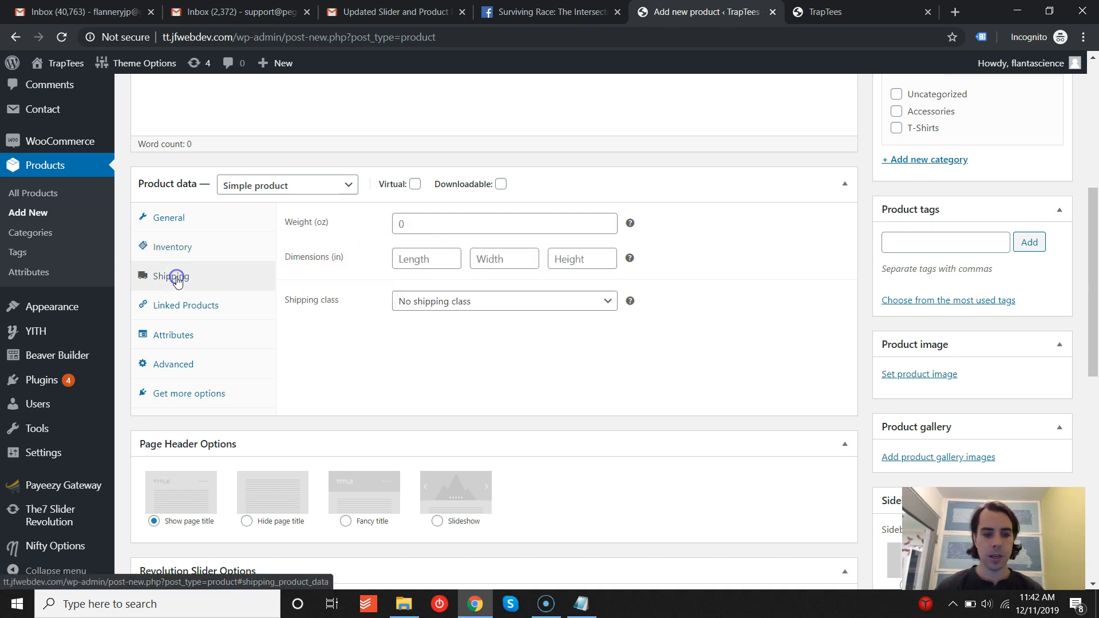
left_click(181, 220)
left_click(177, 248)
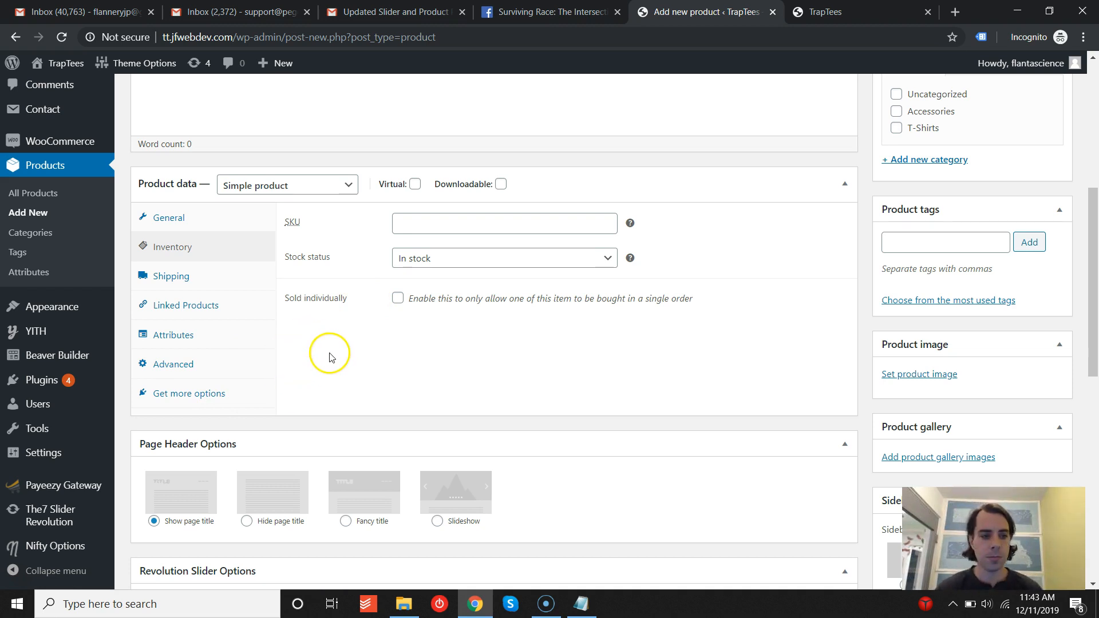
left_click(167, 280)
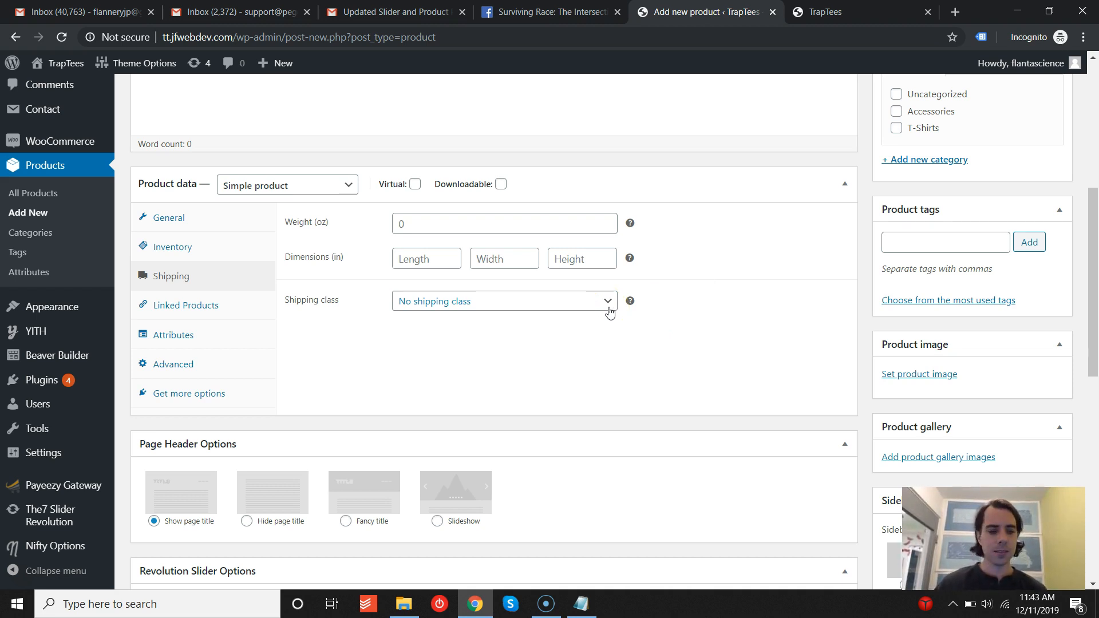
left_click_drag(1094, 267, 1089, 88)
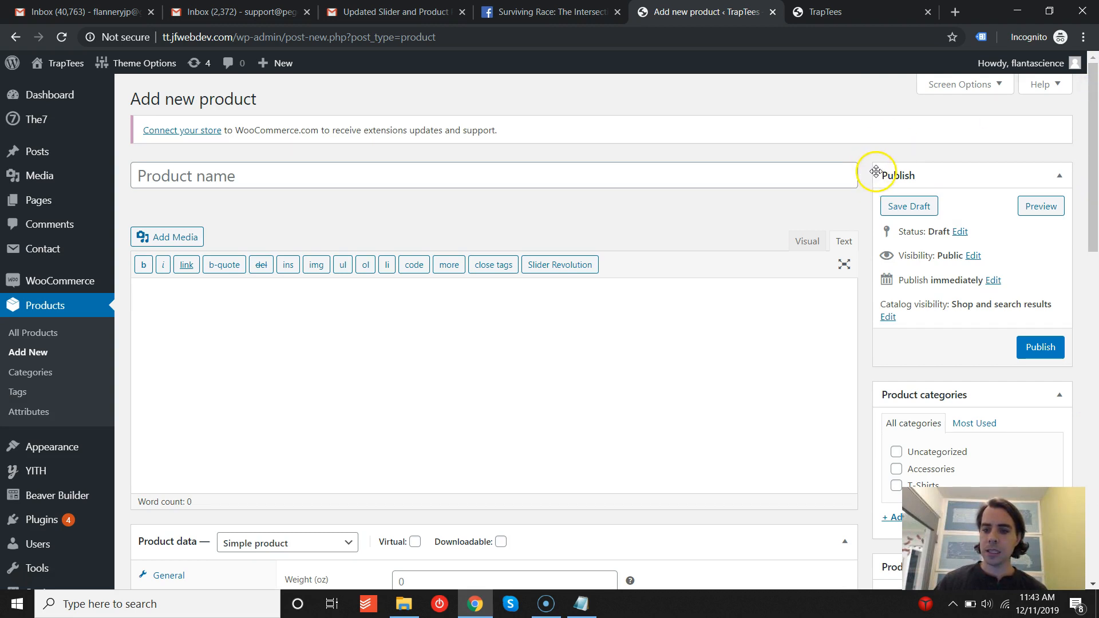
- Return to the products list, reload it and scroll through the listed products
left_click(7, 37)
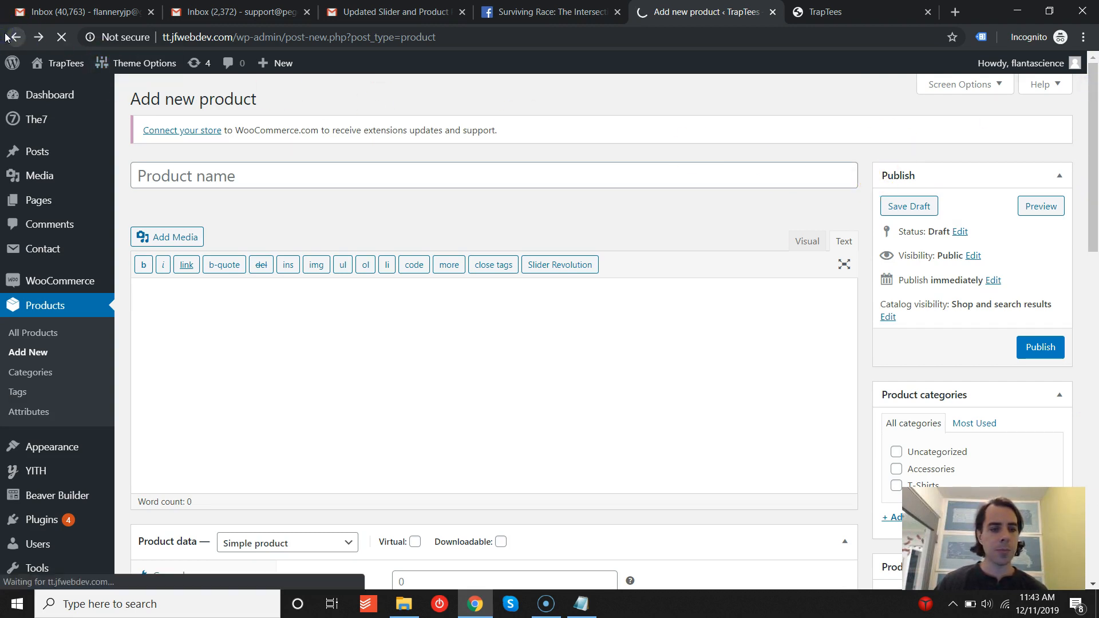
mouse_move(12, 63)
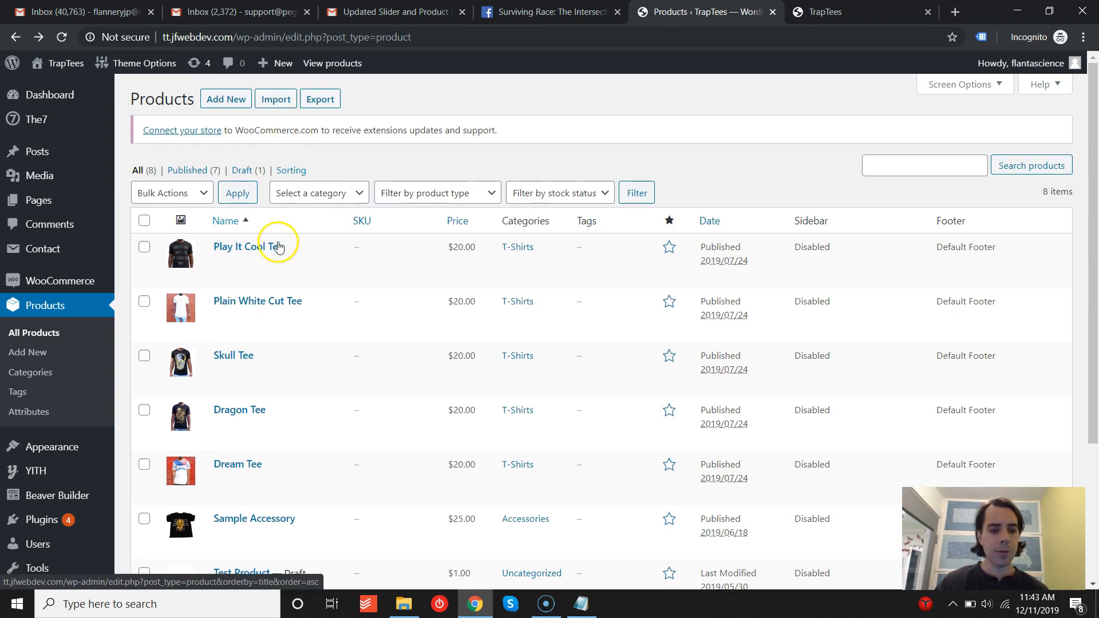
scroll(277, 252, "down", 3)
left_click(63, 39)
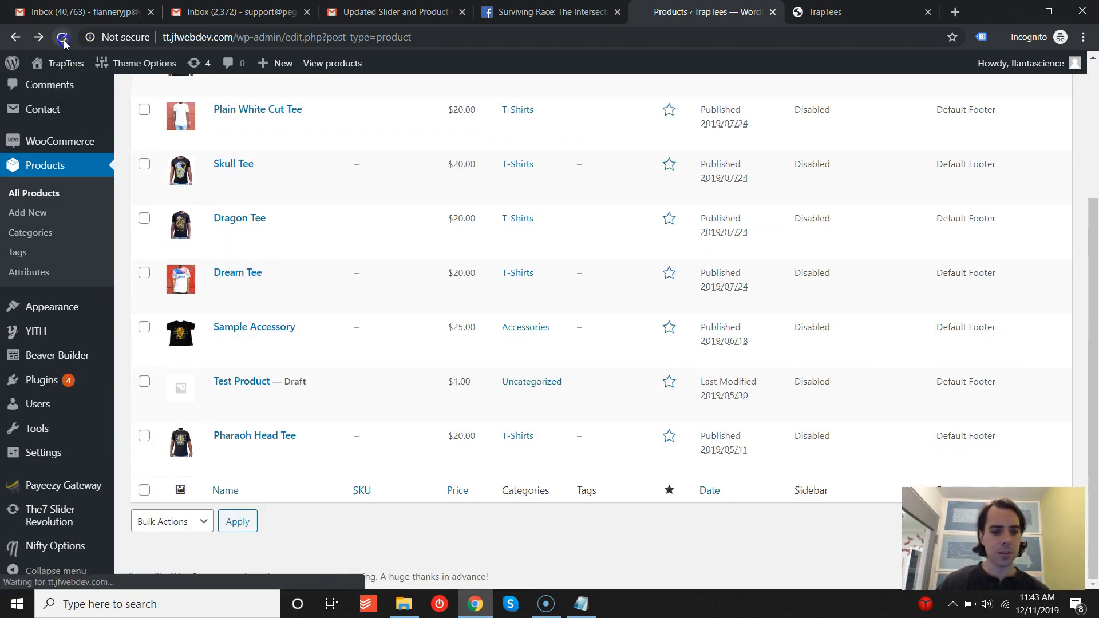
mouse_move(319, 179)
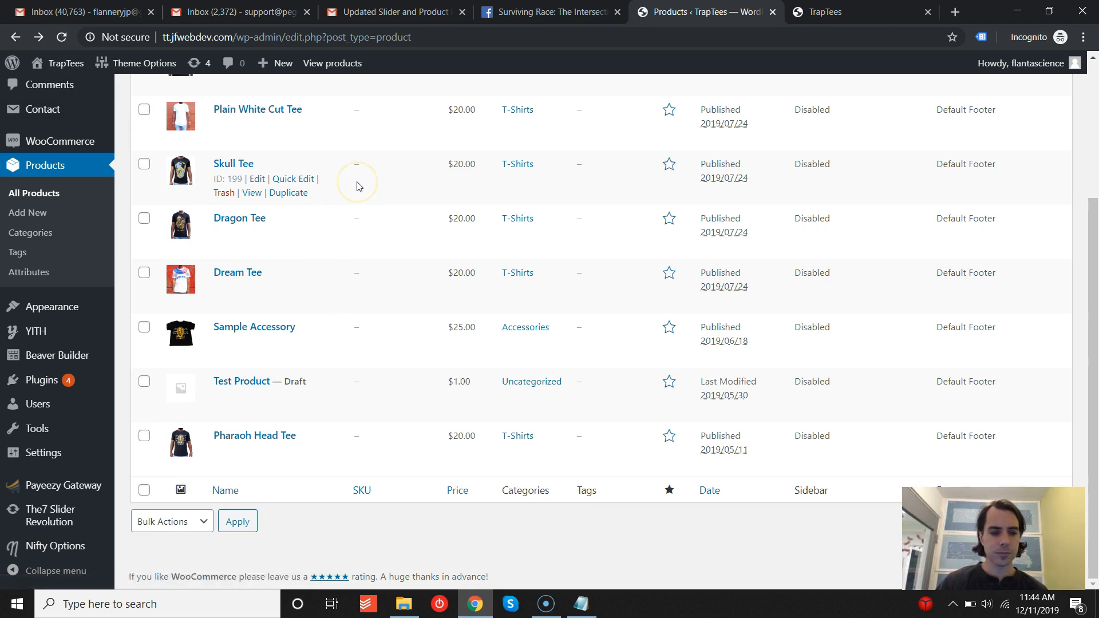
scroll(321, 206, "up", 3)
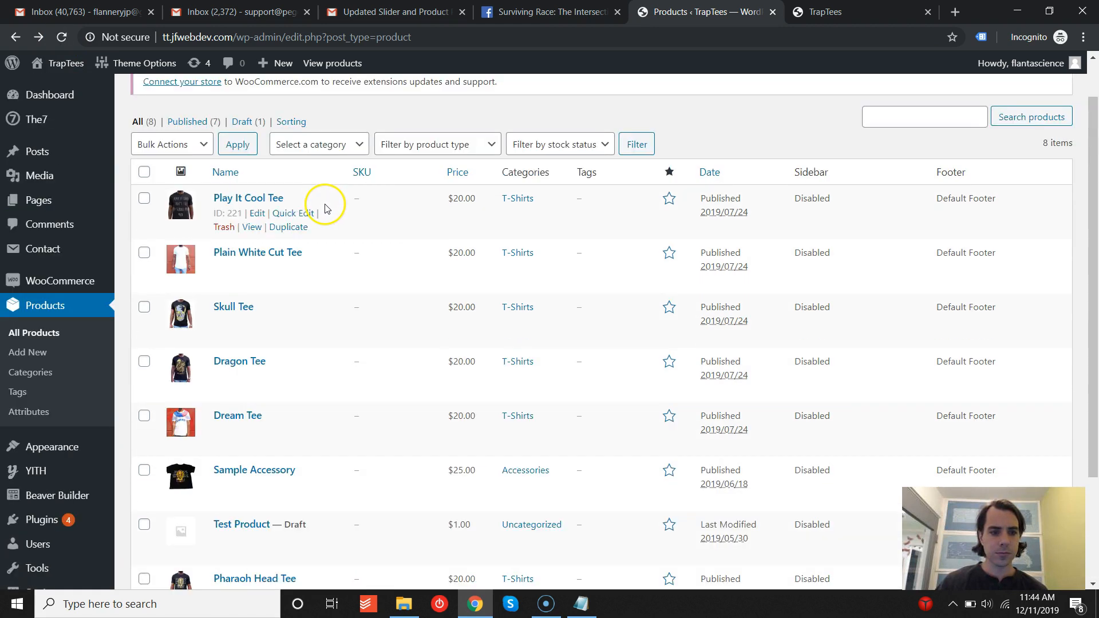
scroll(300, 360, "down", 3)
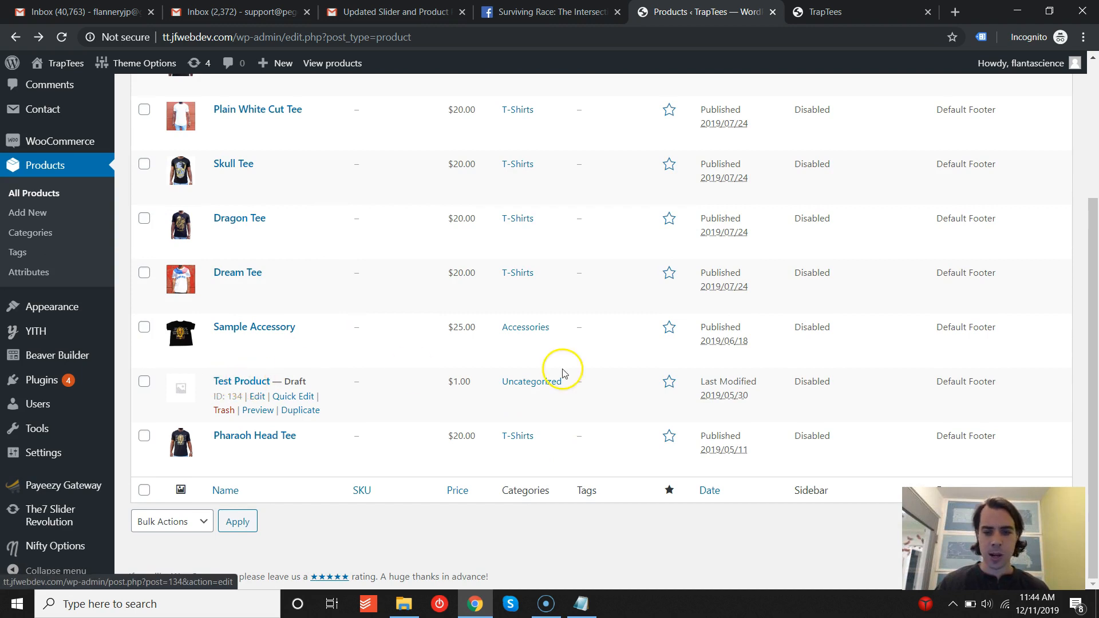
left_click(456, 382)
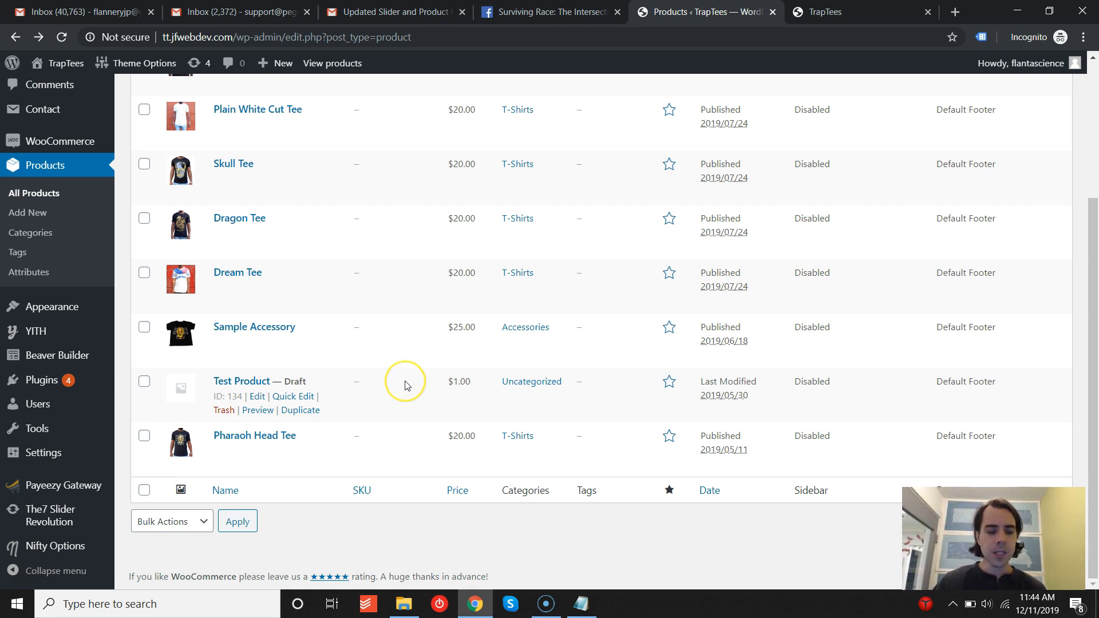
scroll(406, 385, "up", 4)
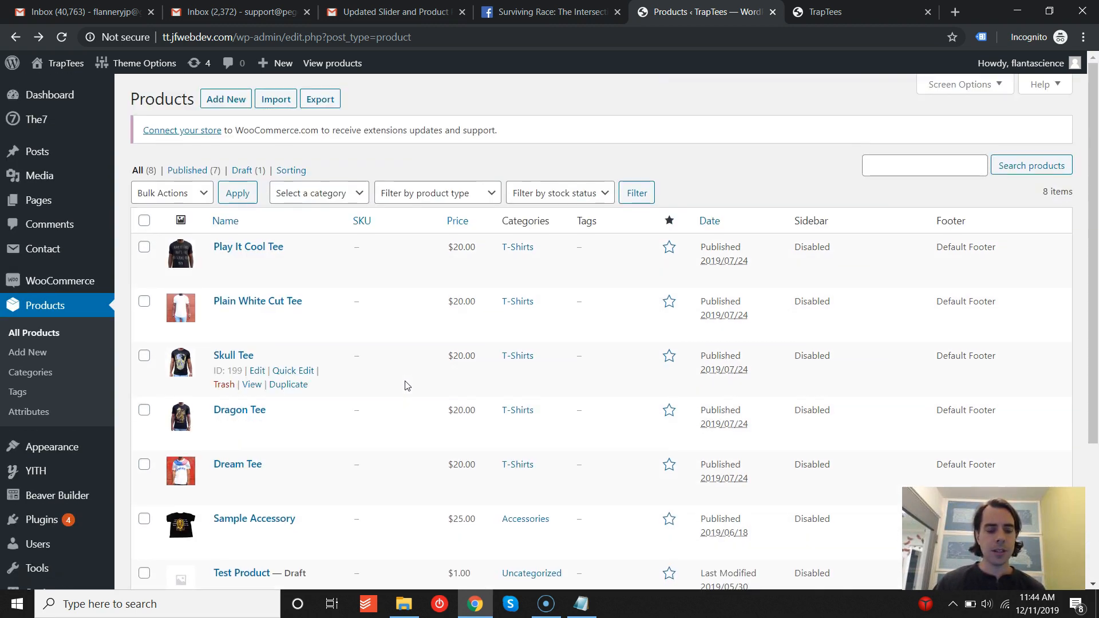